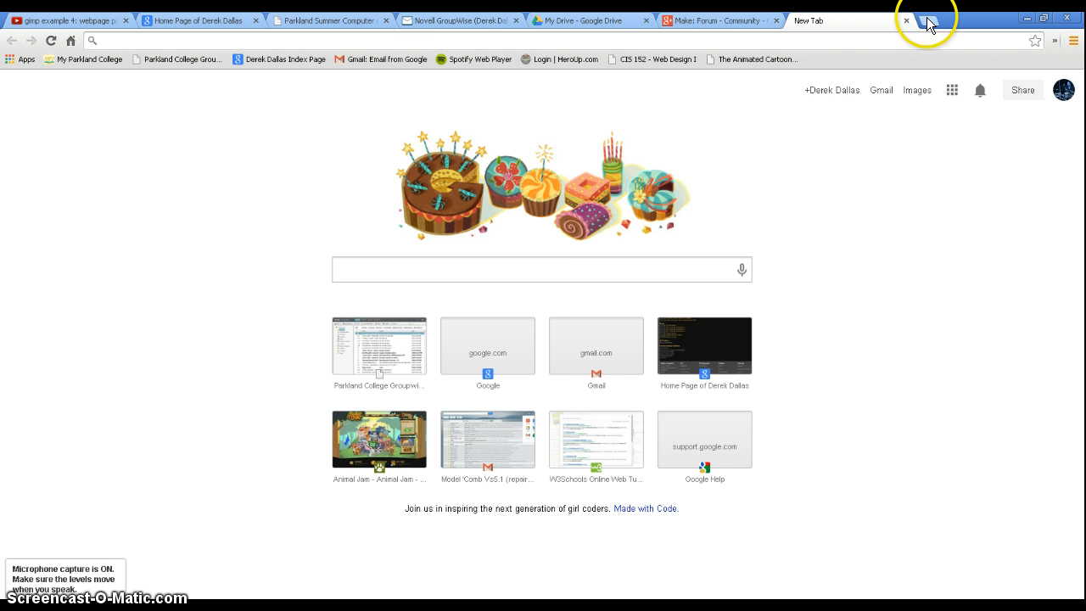
Open the 2D Animation course blog from the CSC 186 schedule, reached through the instructor's Parkland home page.
click(451, 23)
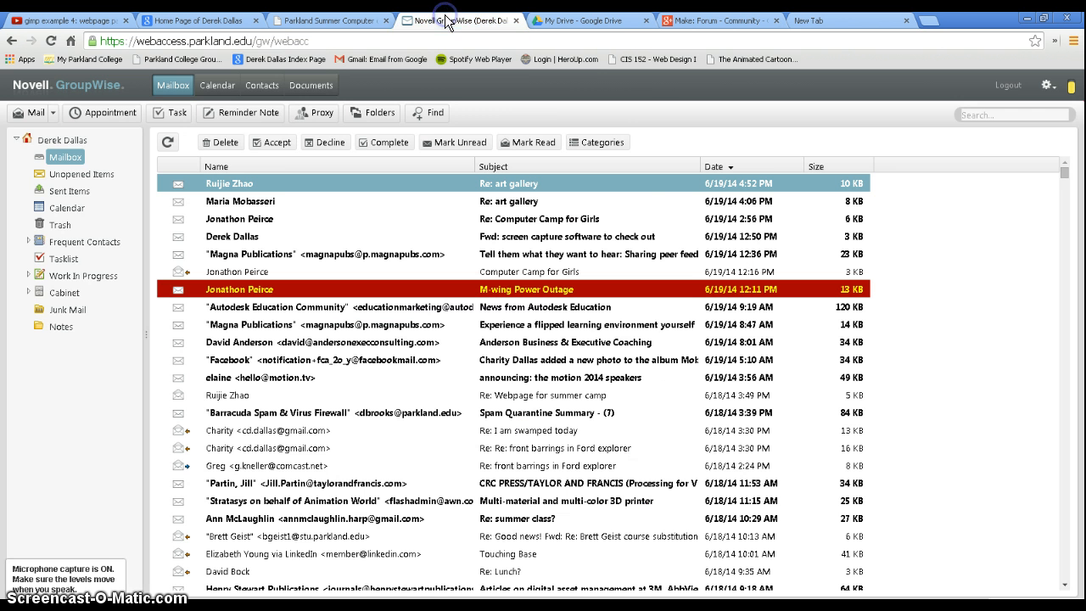
click(193, 21)
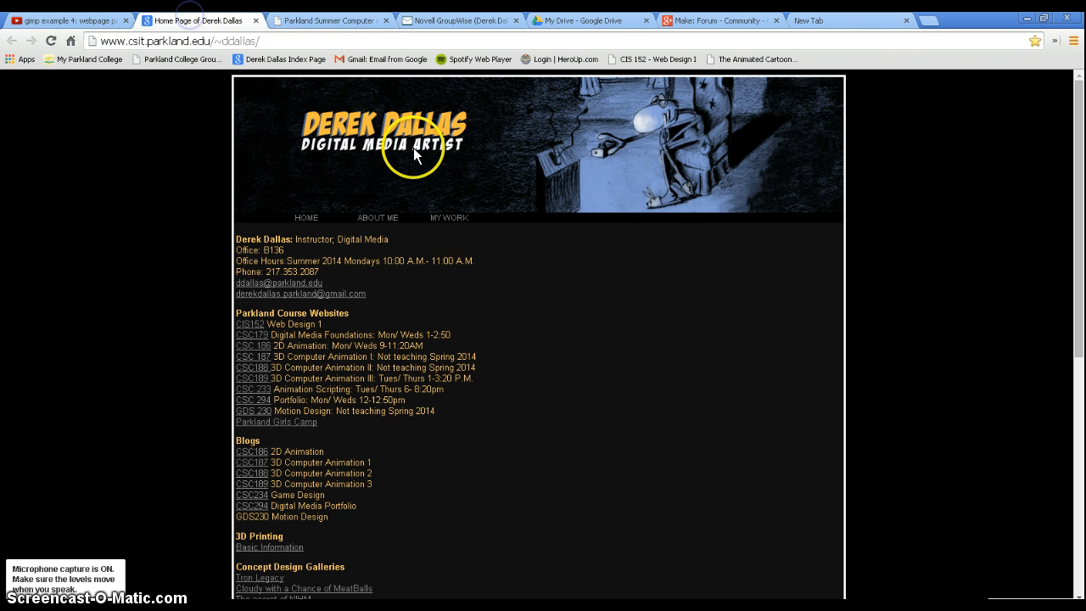
click(265, 346)
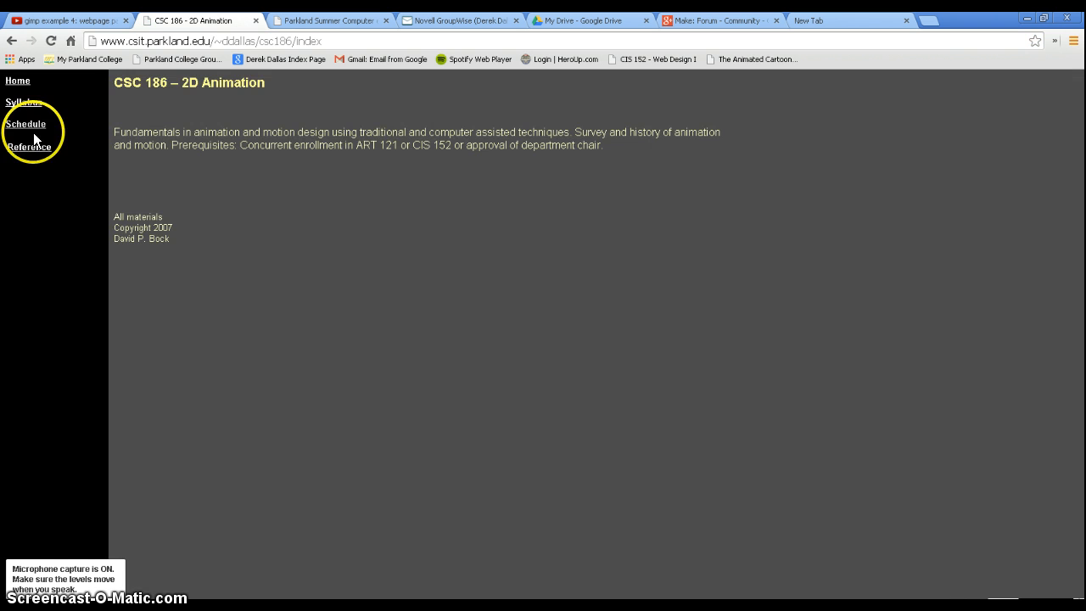
click(33, 133)
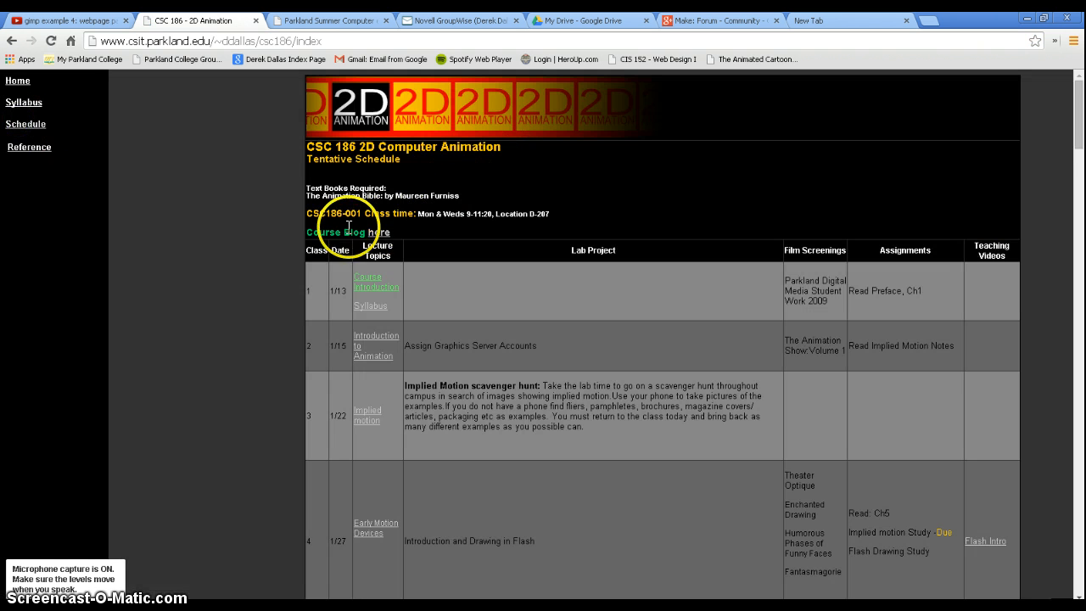
click(379, 231)
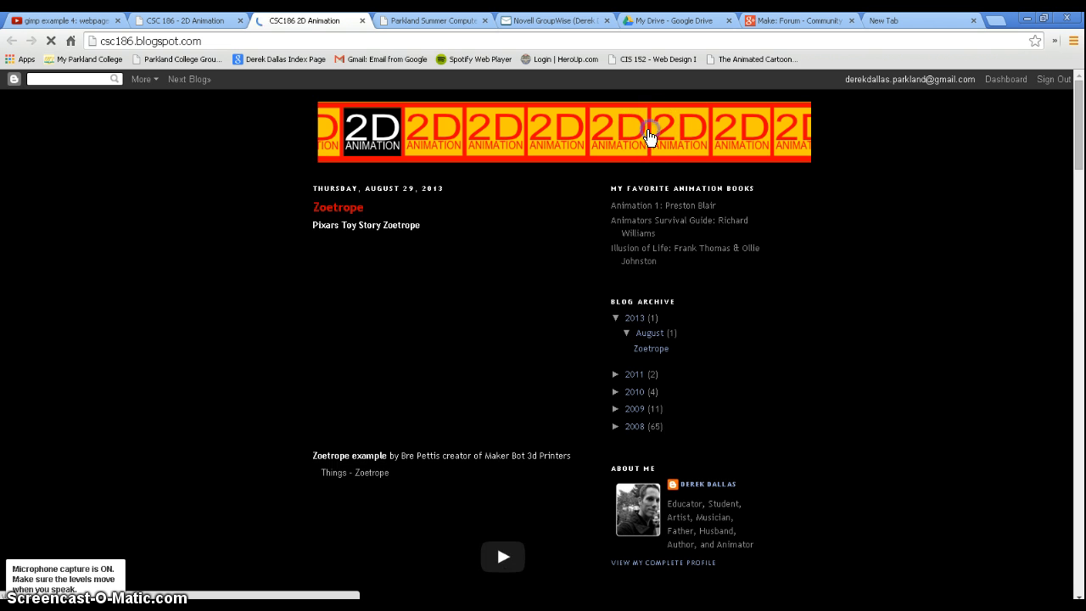
Look through the older posts on the course blog and search the blog for "disney".
scroll(817, 249, down, 2)
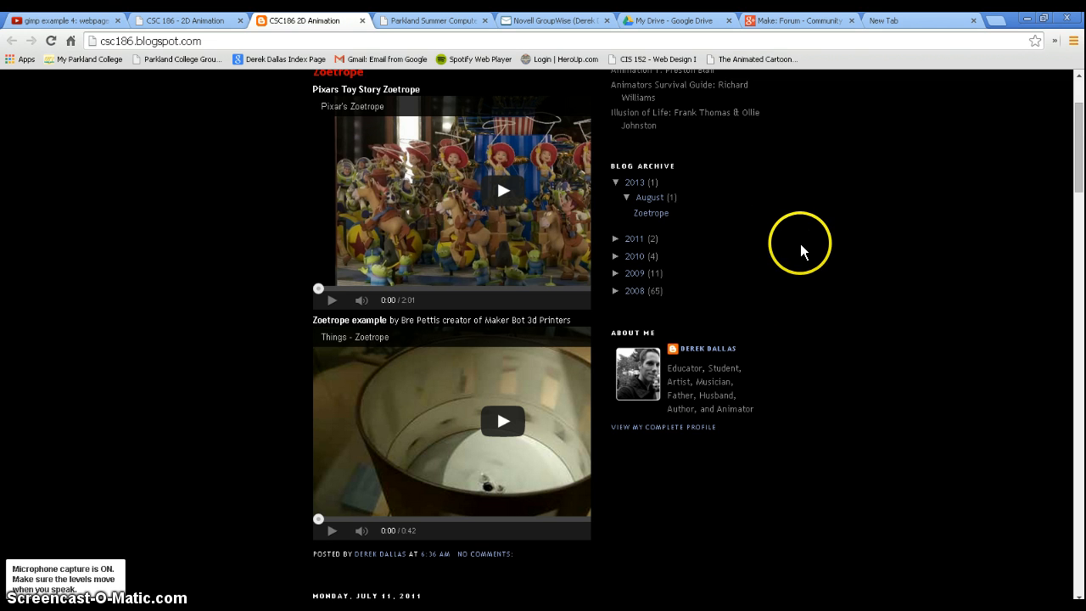
click(813, 289)
scroll(934, 290, down, 10)
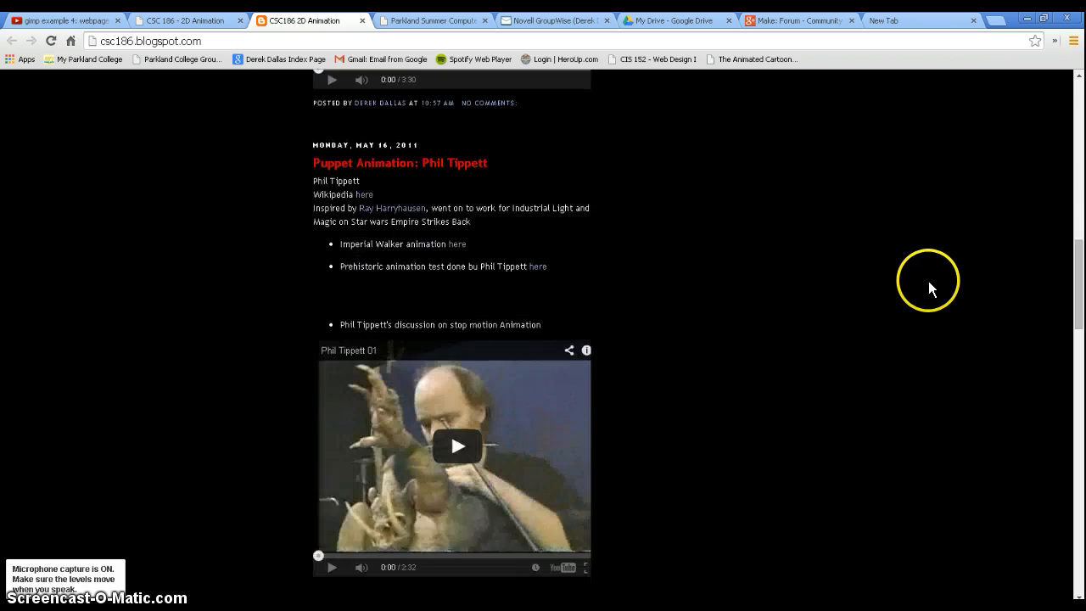
scroll(927, 277, down, 15)
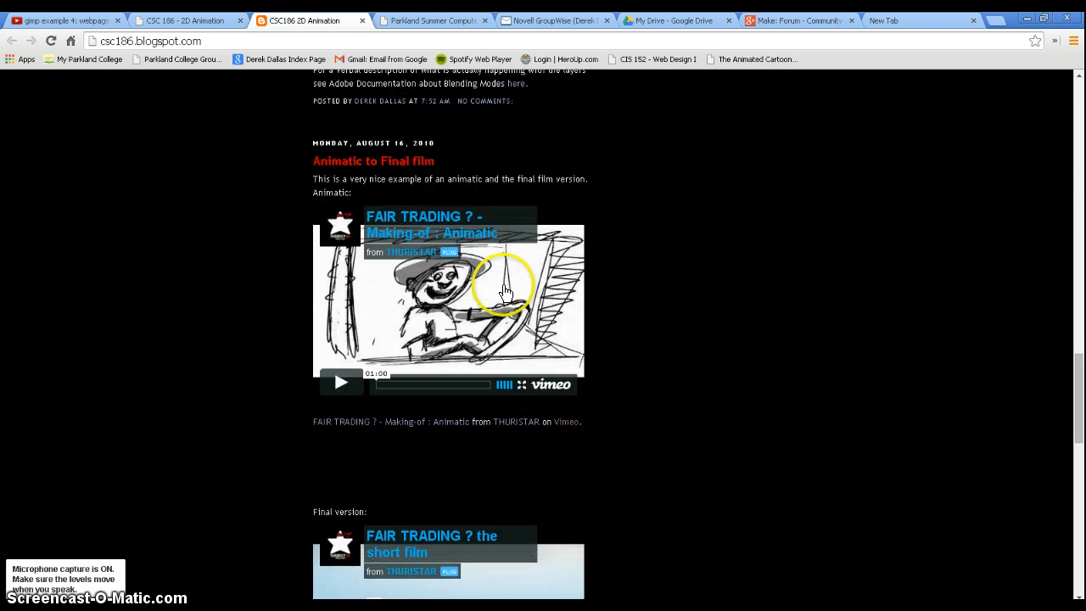
key(Home)
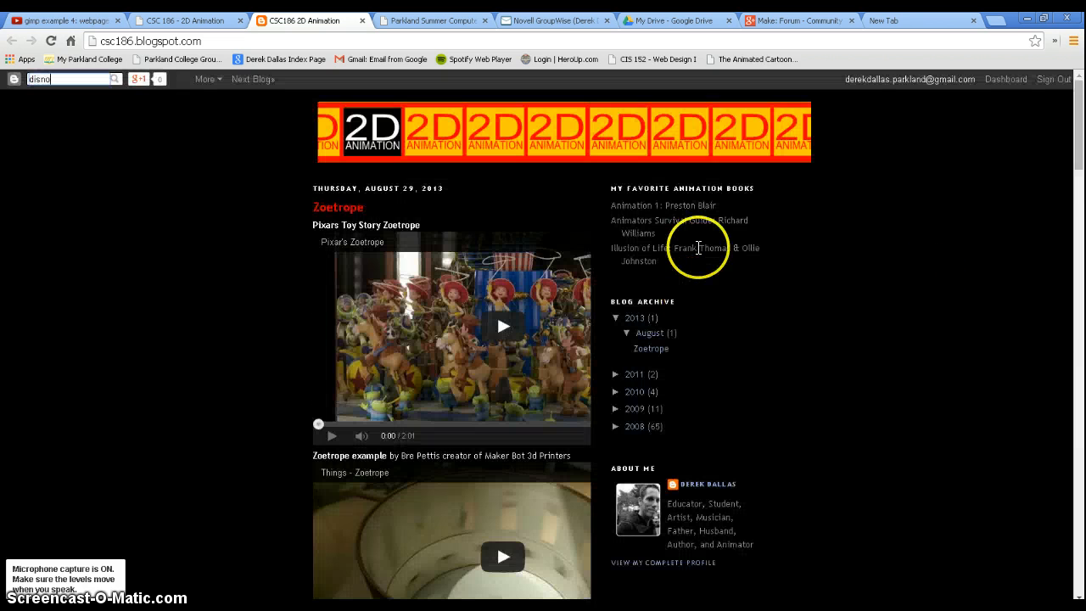
key(BackSpace)
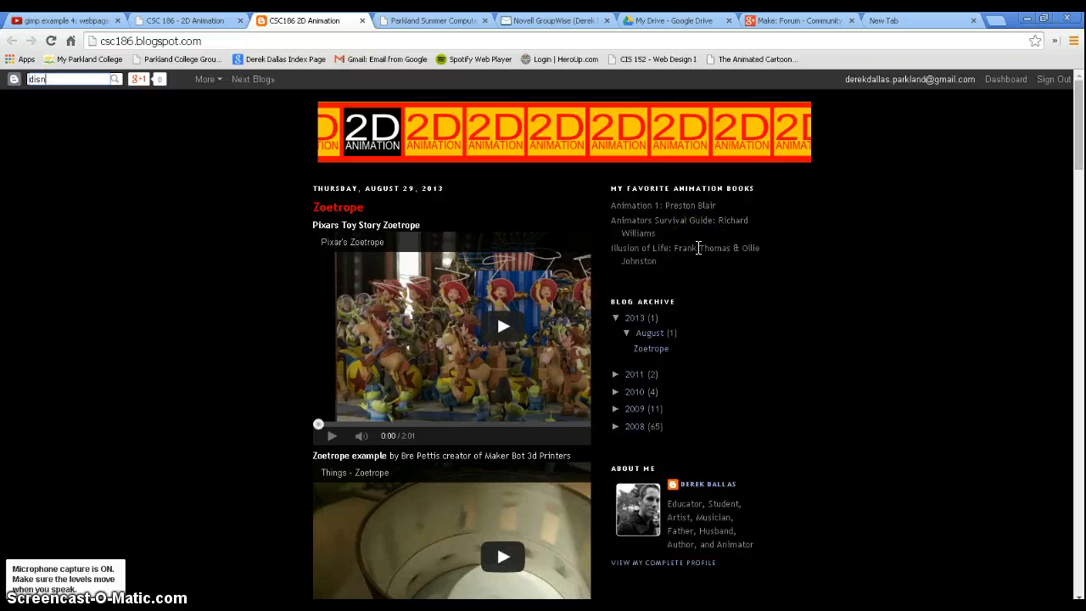
text(ey)
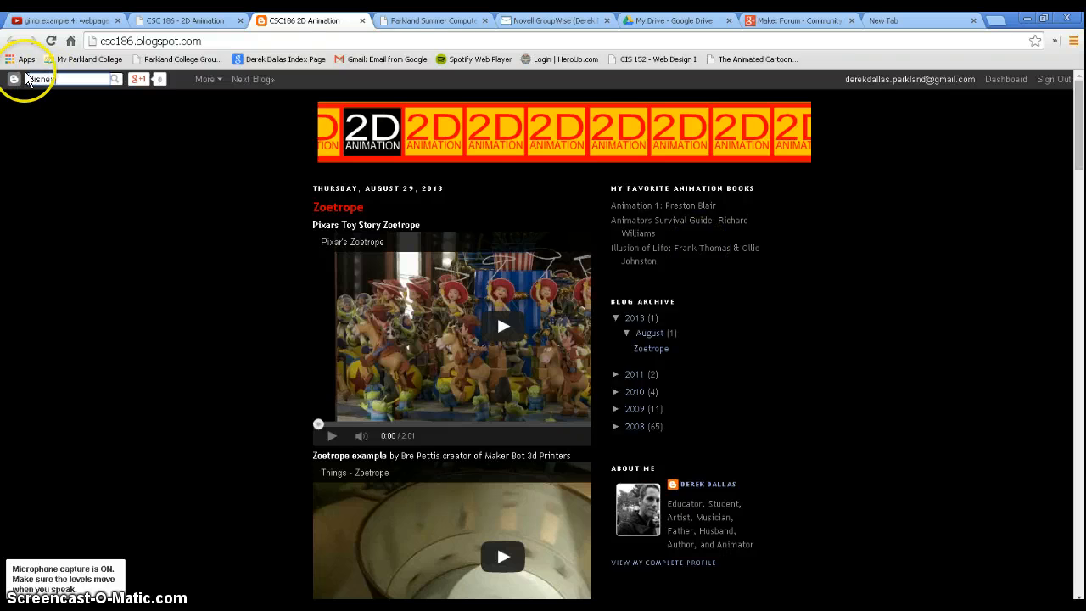
click(117, 79)
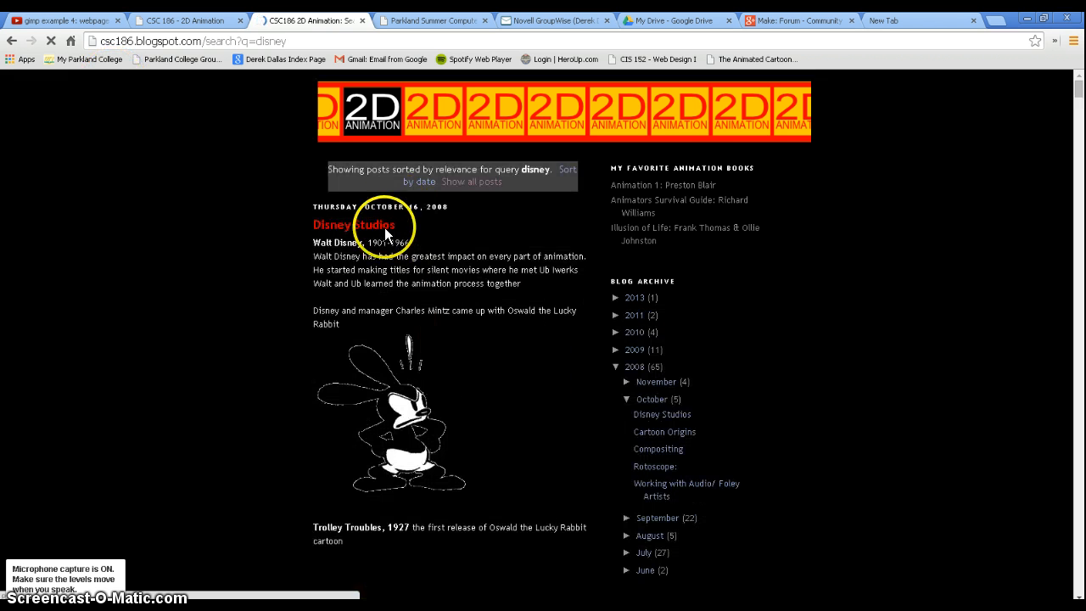
Examine the Disney Studios post in the search results, including its section on Steamboat Willie and sound.
scroll(417, 234, down, 4)
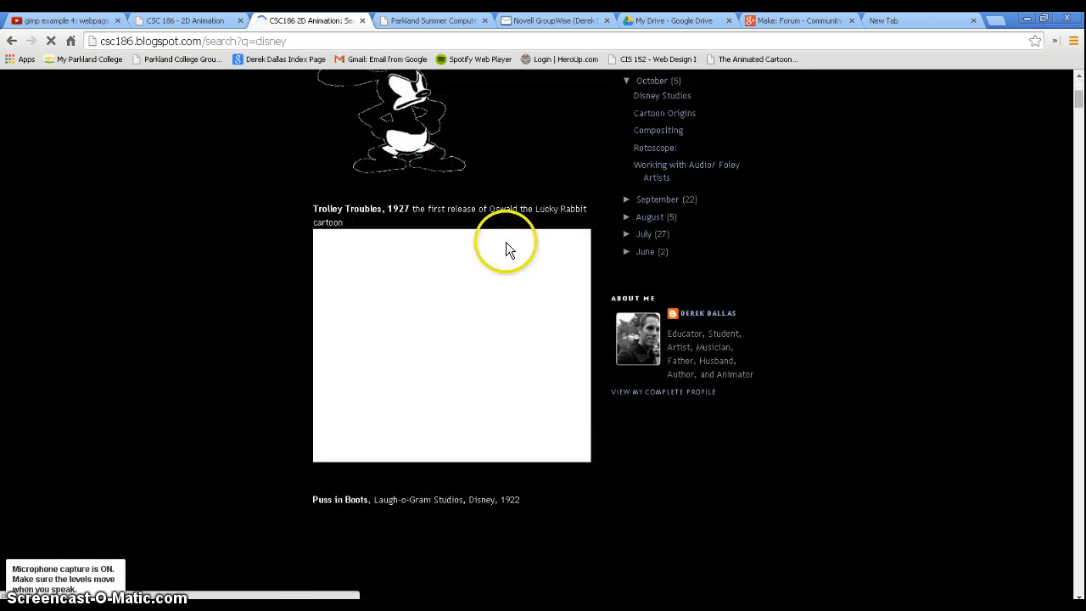
scroll(506, 259, down, 1)
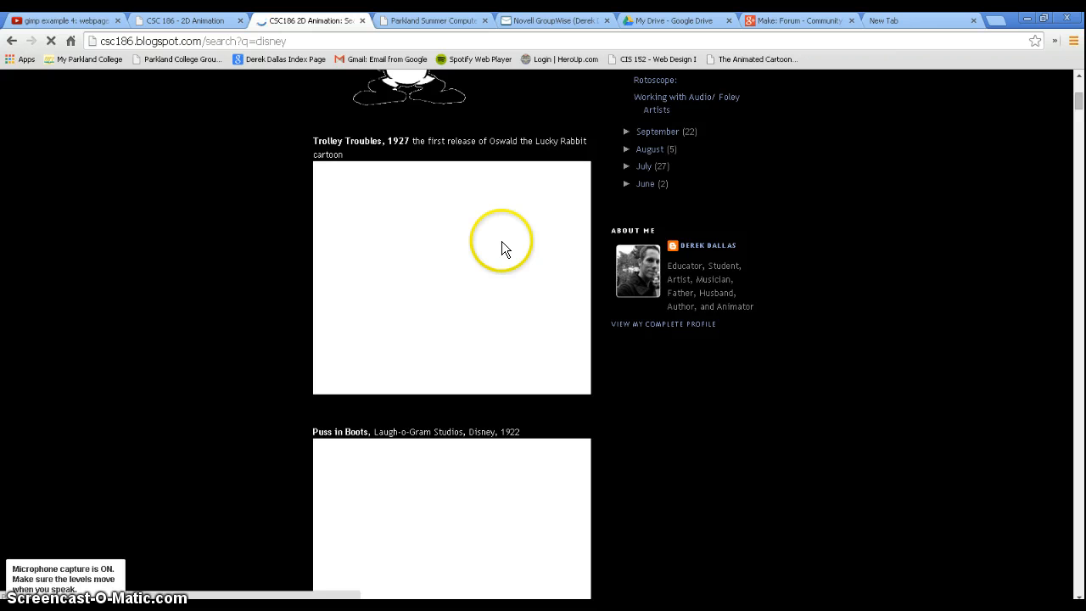
scroll(502, 248, down, 2)
scroll(1043, 382, down, 4)
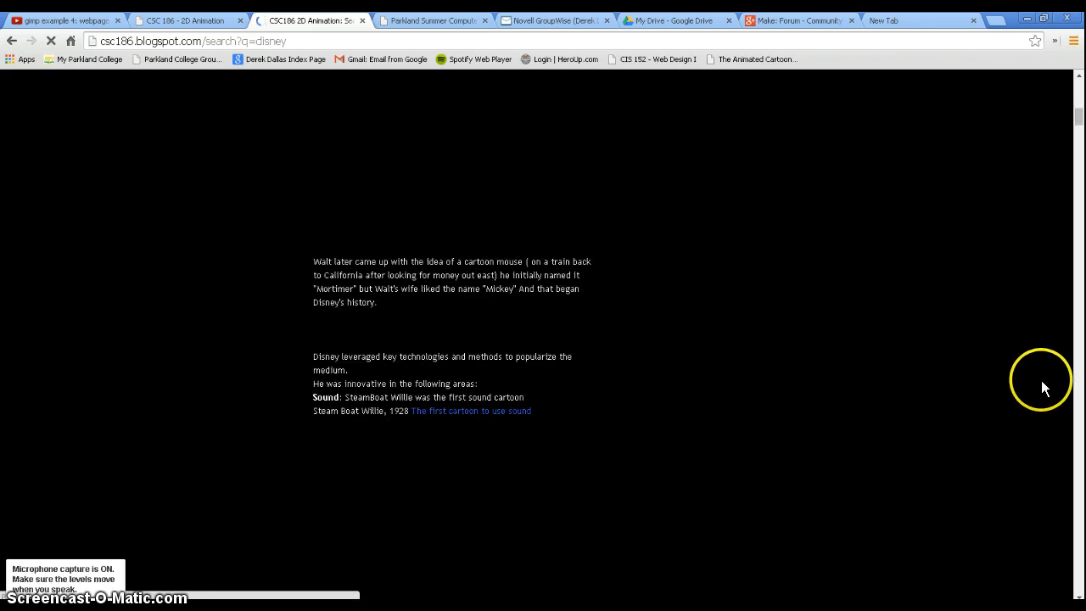
scroll(882, 380, up, 10)
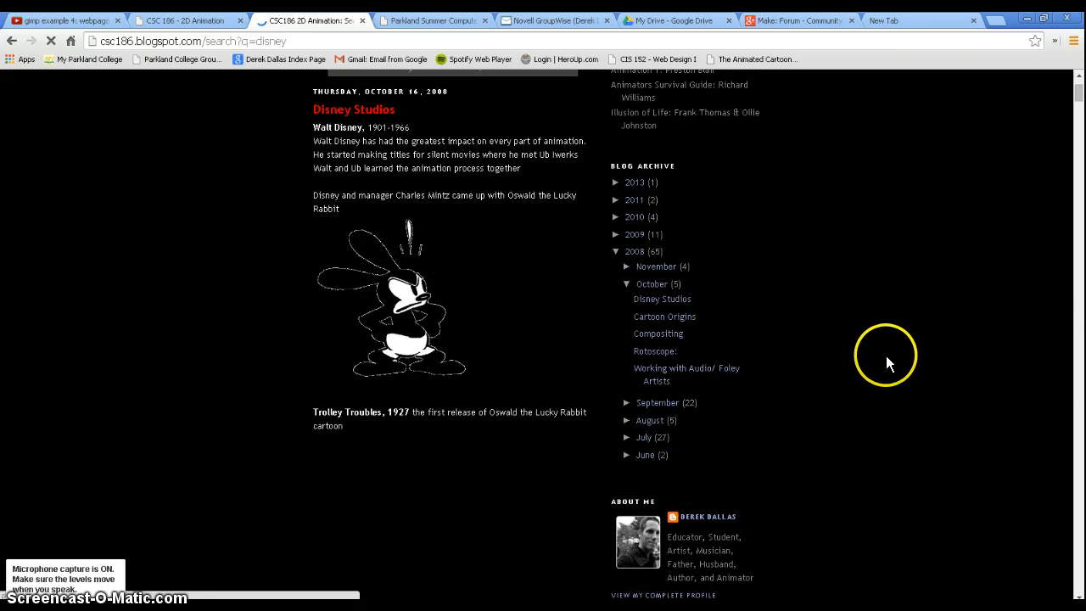
scroll(886, 357, up, 2)
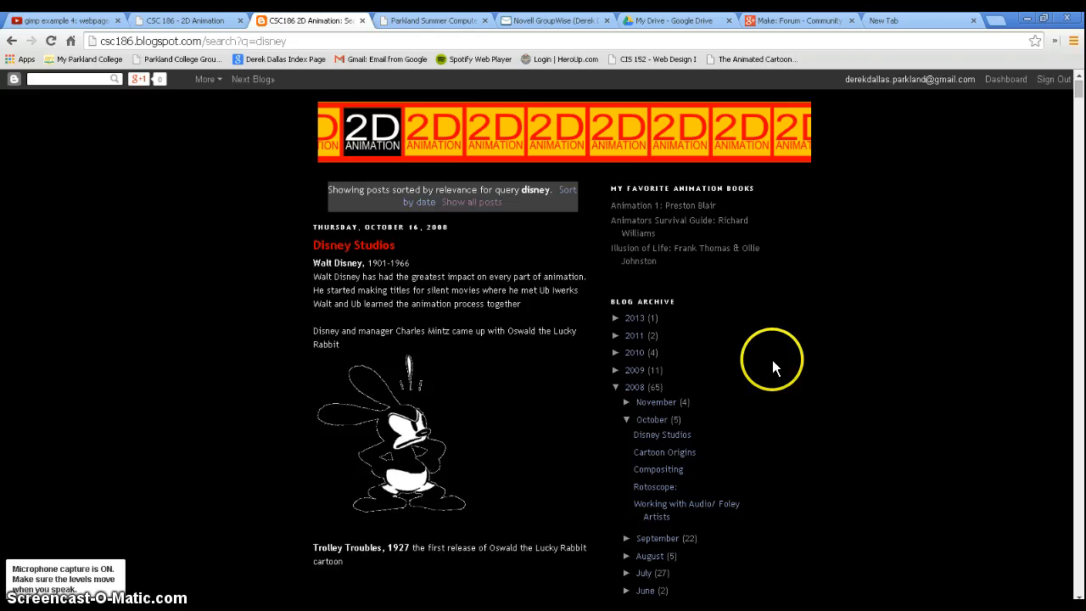
Collapse the 2008 section of the blog archive and look over the Disney Studios post's embedded cartoon videos.
click(617, 387)
click(617, 387)
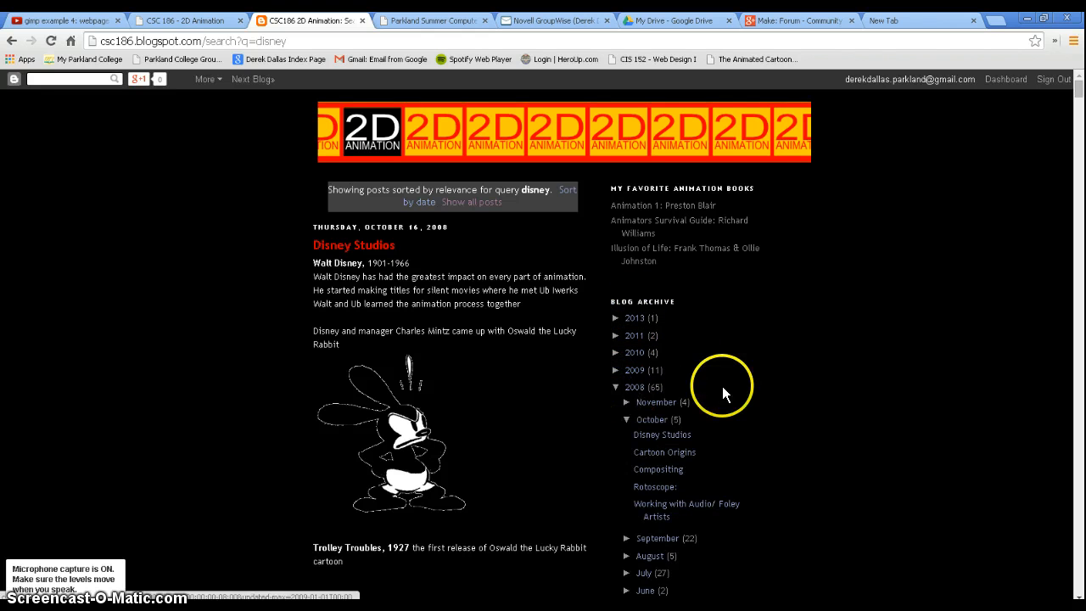
scroll(722, 388, down, 2)
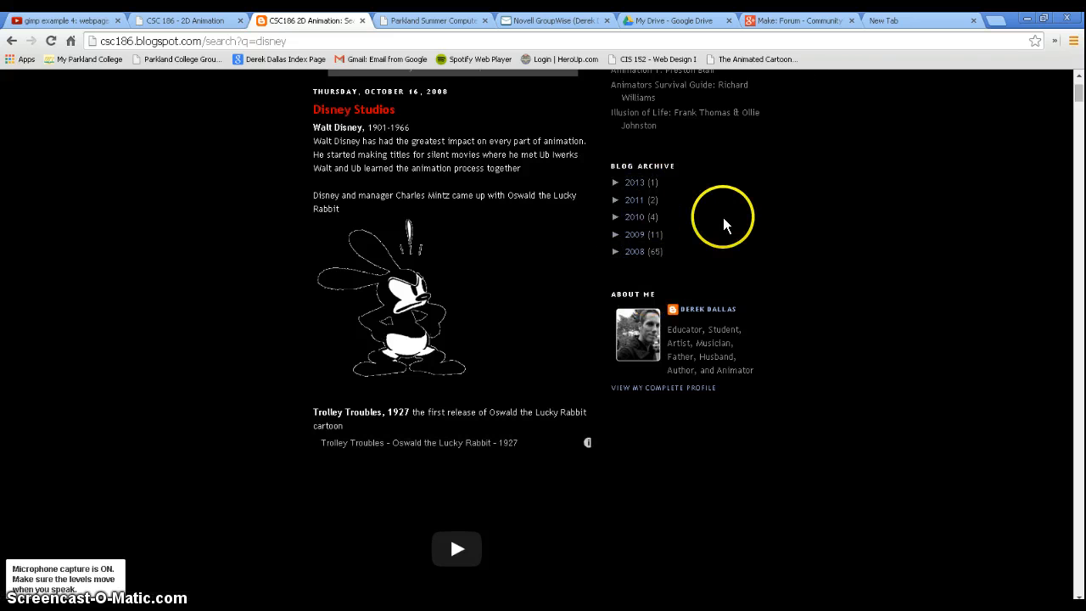
scroll(722, 217, up, 2)
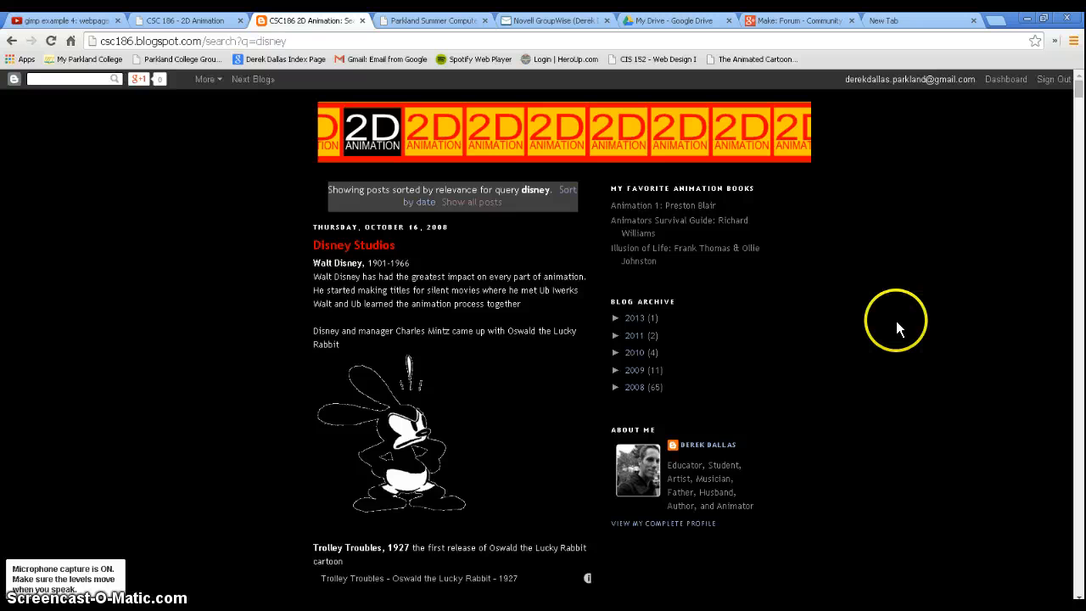
scroll(894, 316, down, 6)
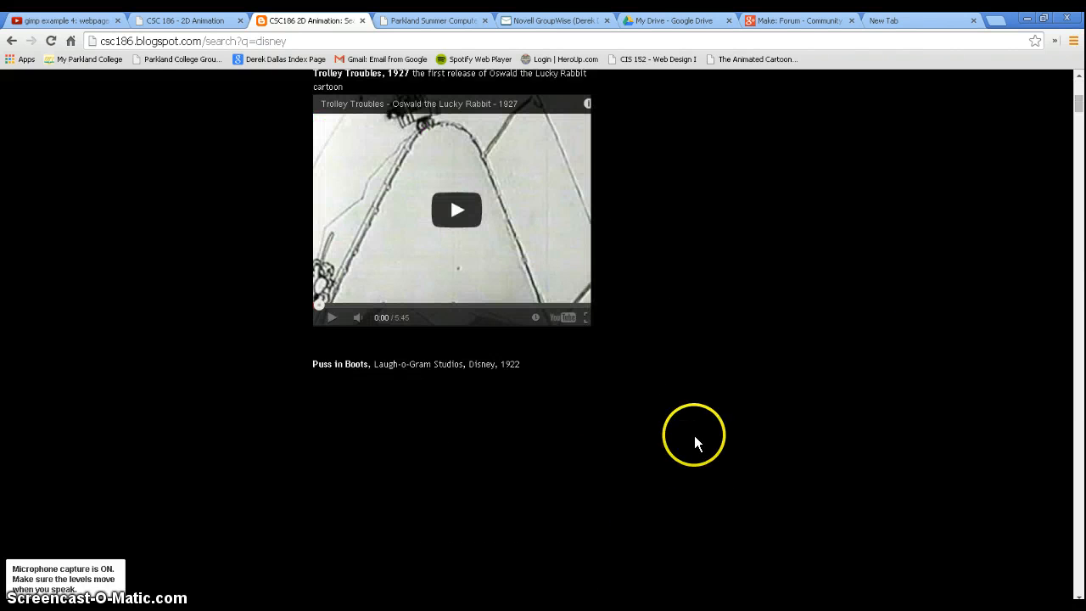
scroll(836, 442, up, 6)
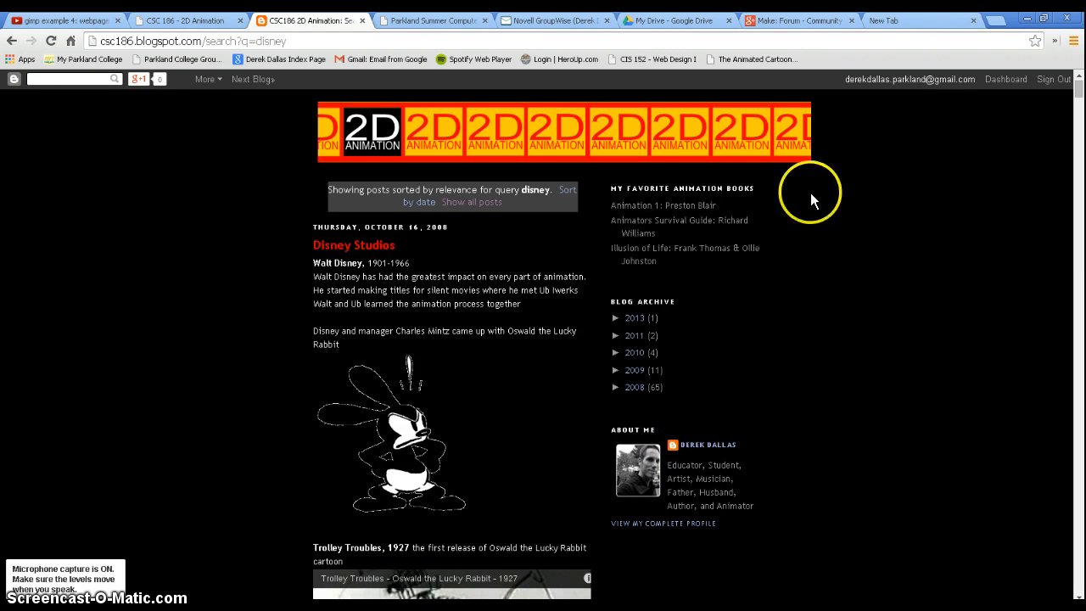
scroll(459, 136, down, 6)
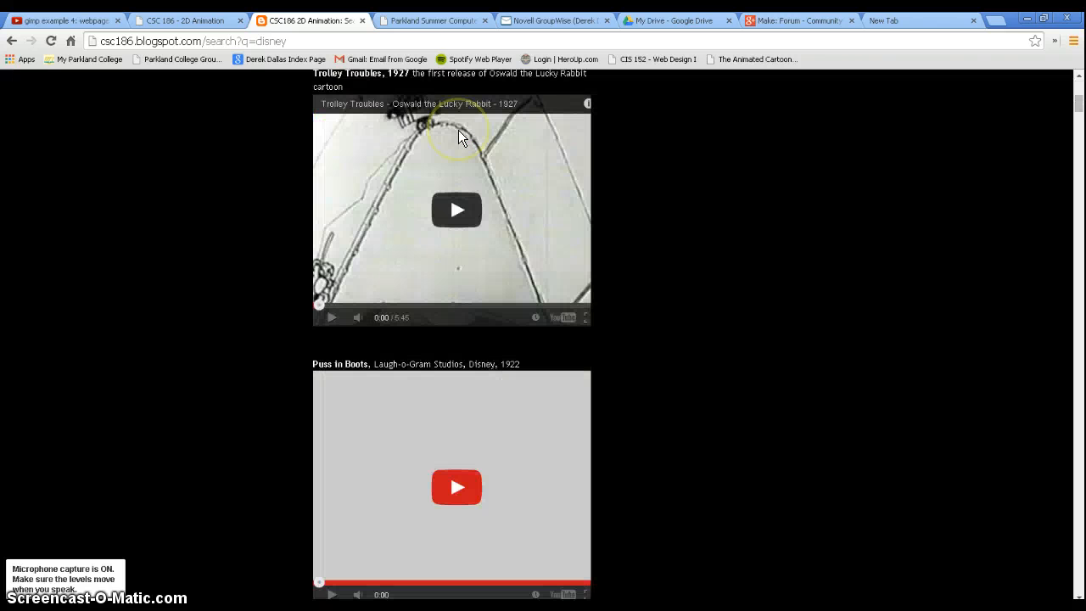
scroll(716, 220, up, 6)
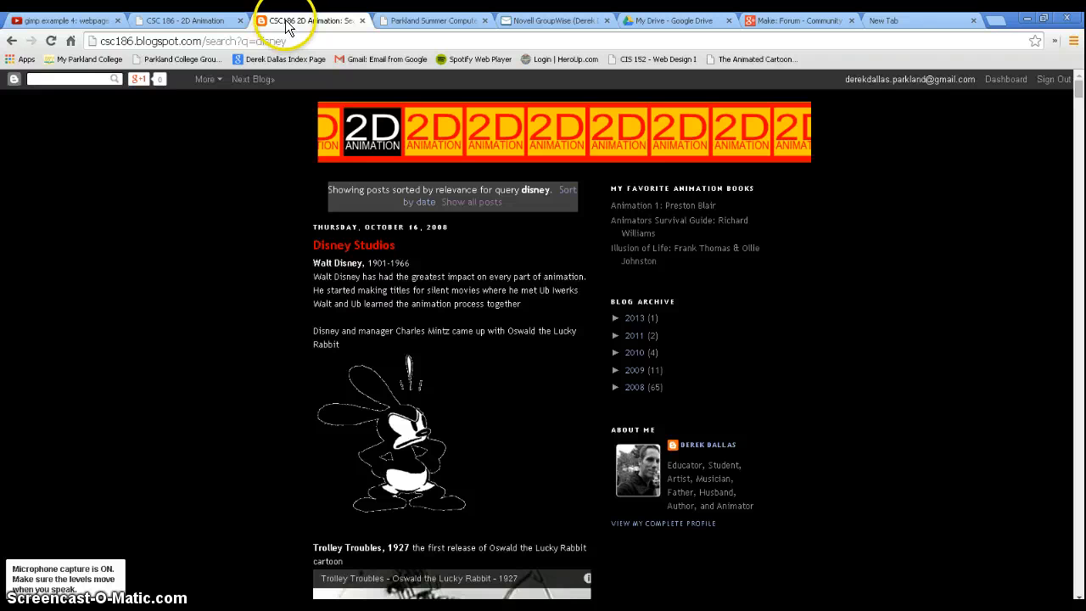
Go from the blog to the Blogger dashboard and look over the blog list and reading list.
click(13, 79)
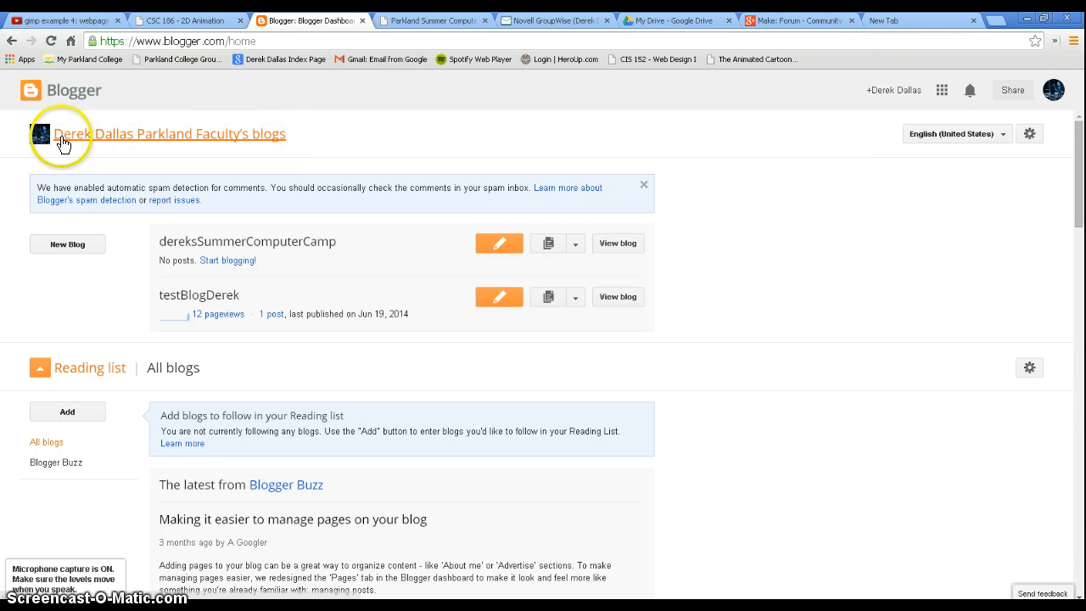
scroll(339, 135, down, 2)
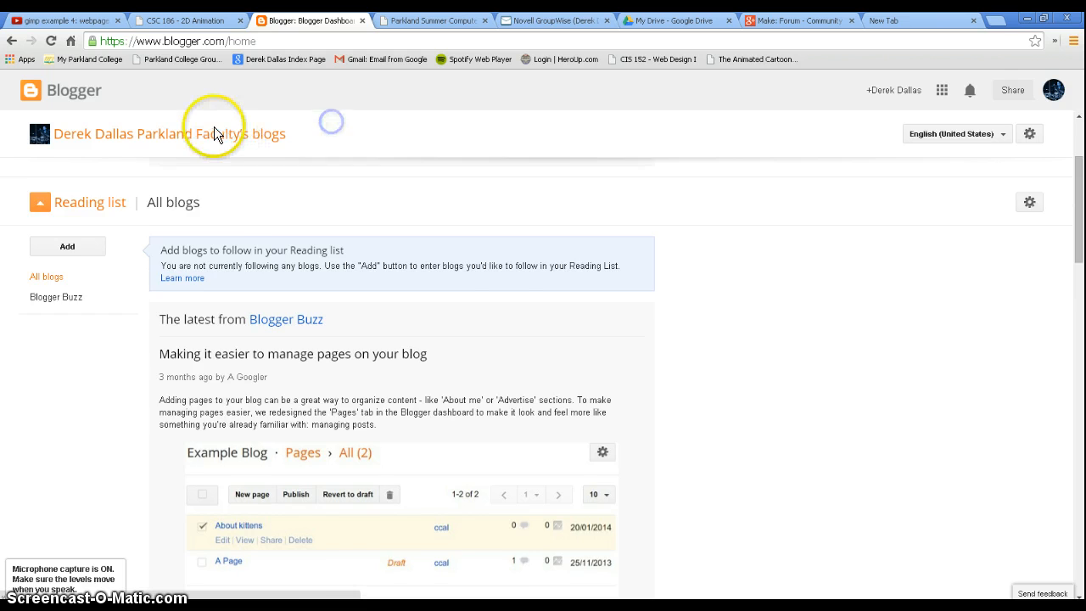
scroll(215, 128, up, 2)
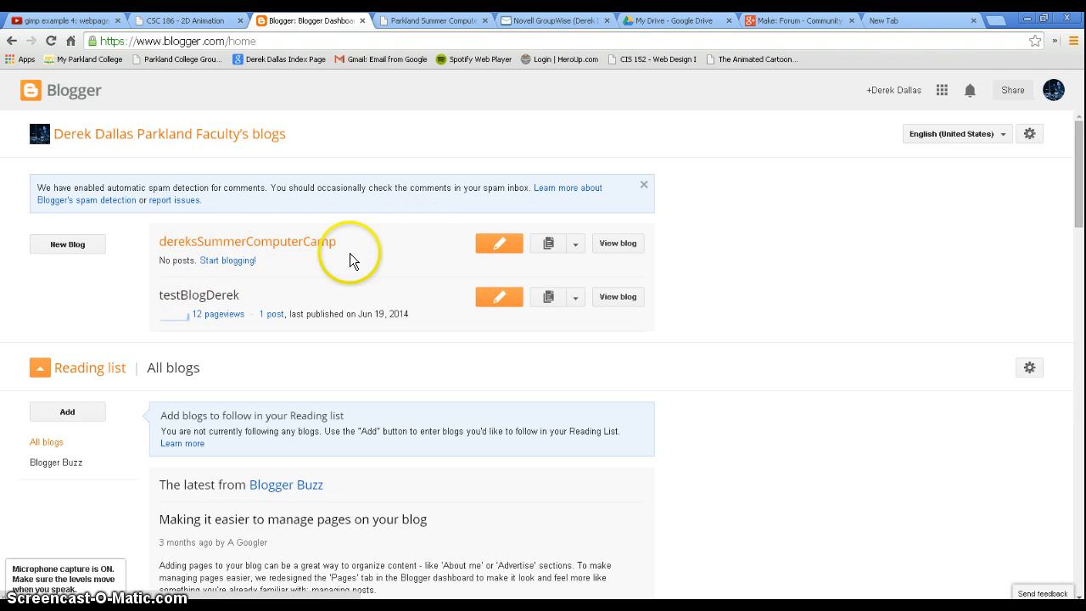
Start a new blog in Blogger and title it "My 3d computer blog".
click(66, 246)
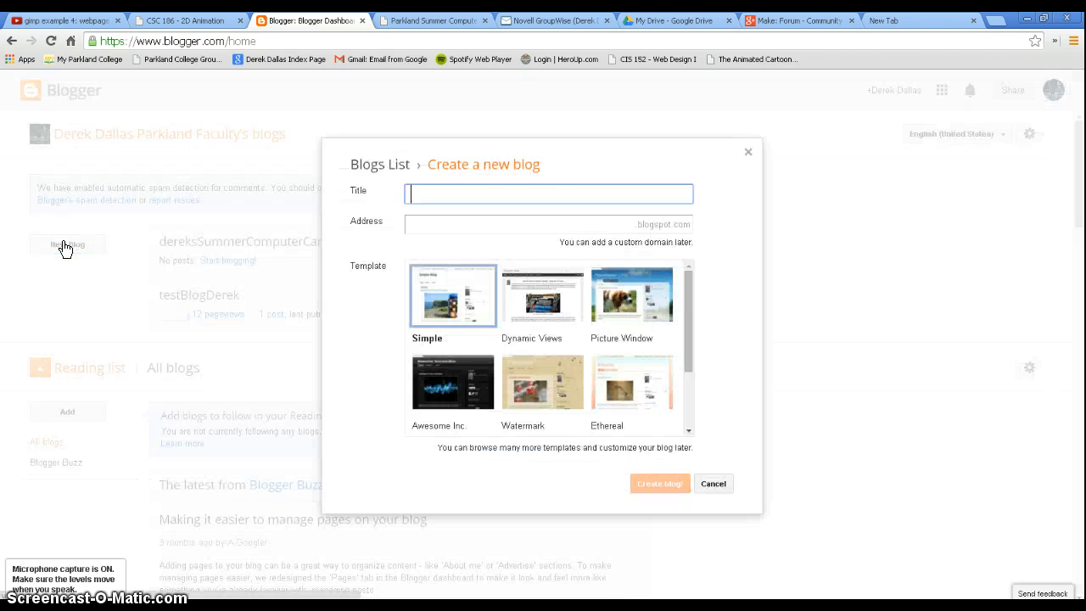
click(555, 175)
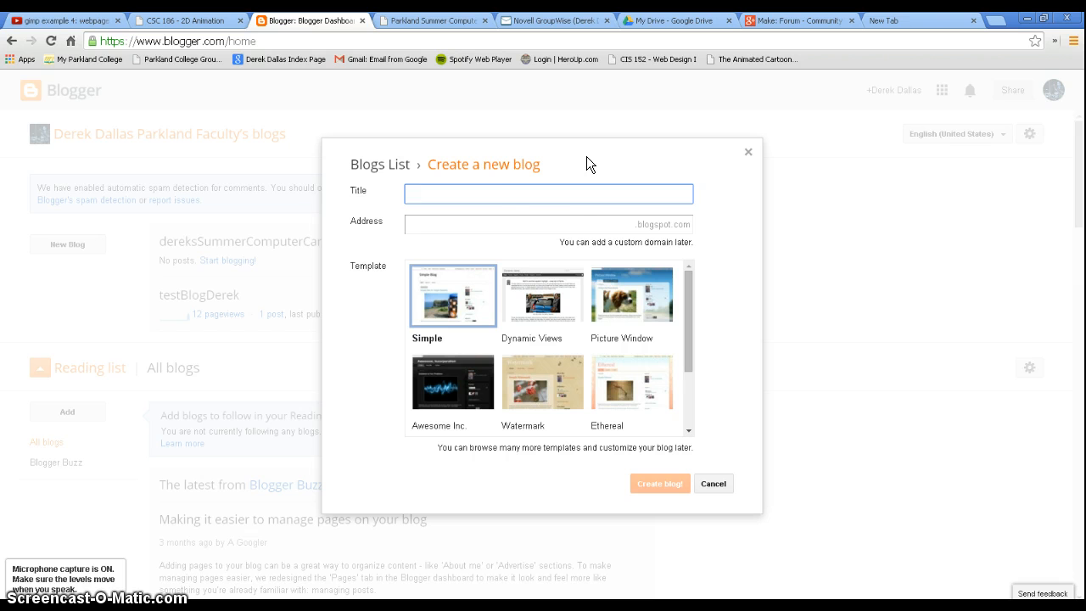
click(526, 193)
text(My 3d computer blog)
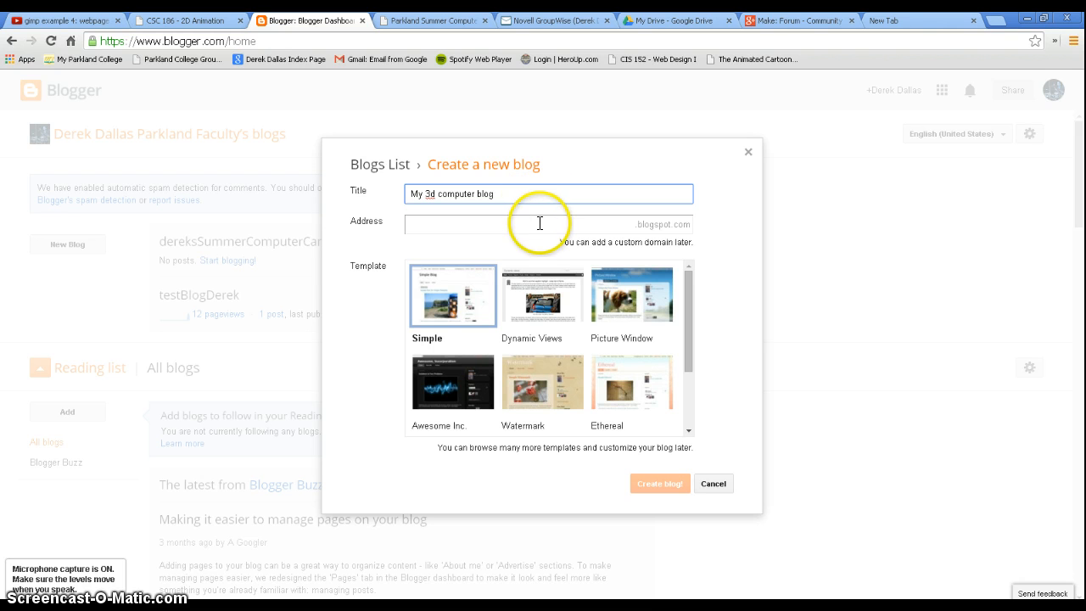
Enter a blogspot.com address for the new blog made of the owner's first name followed by "fantasticnewblog".
click(539, 225)
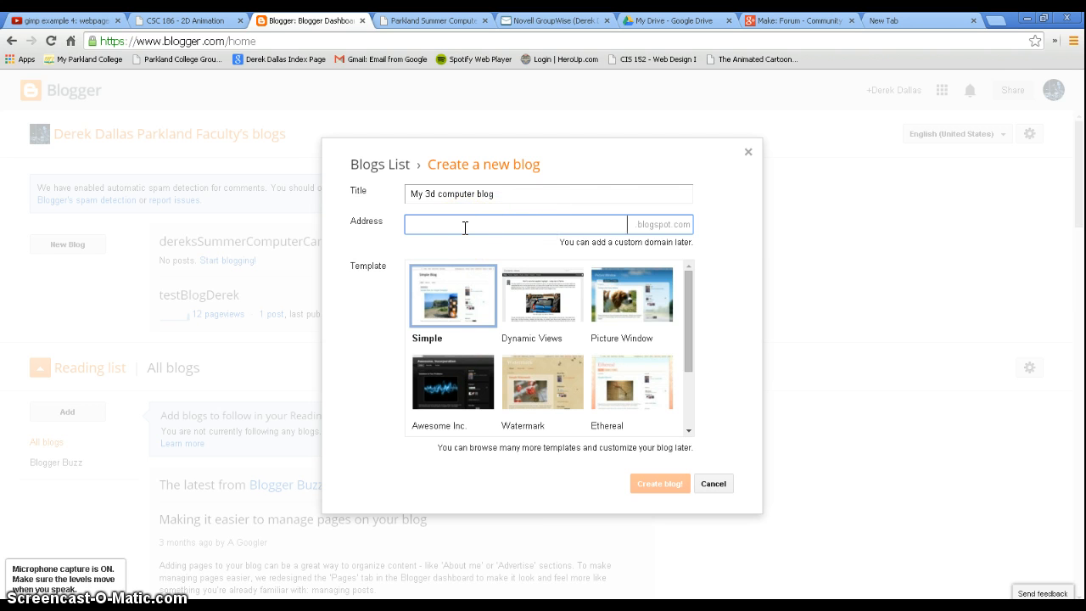
click(642, 224)
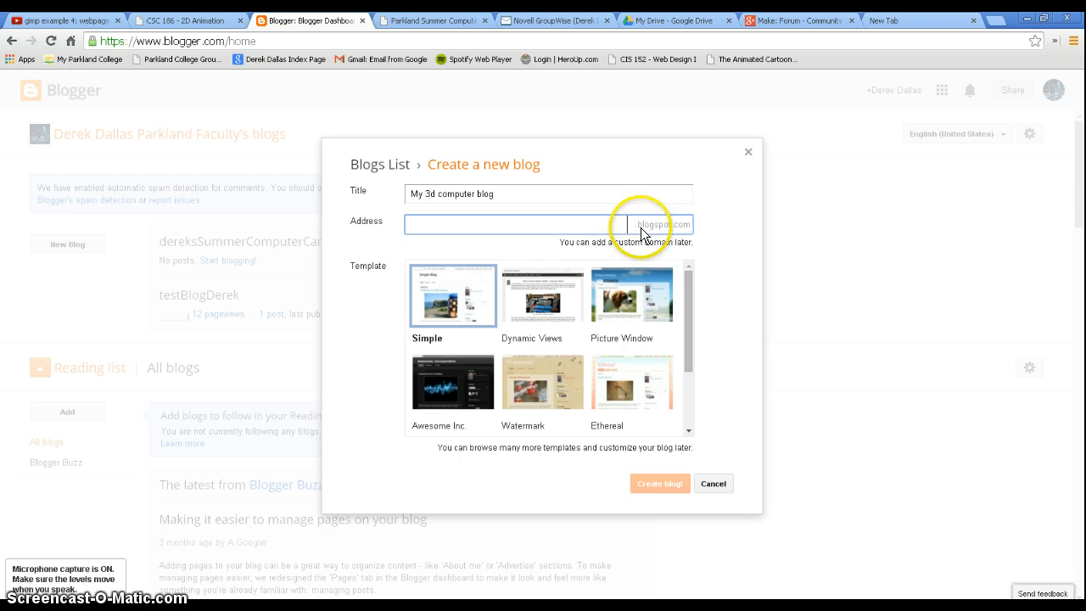
click(642, 226)
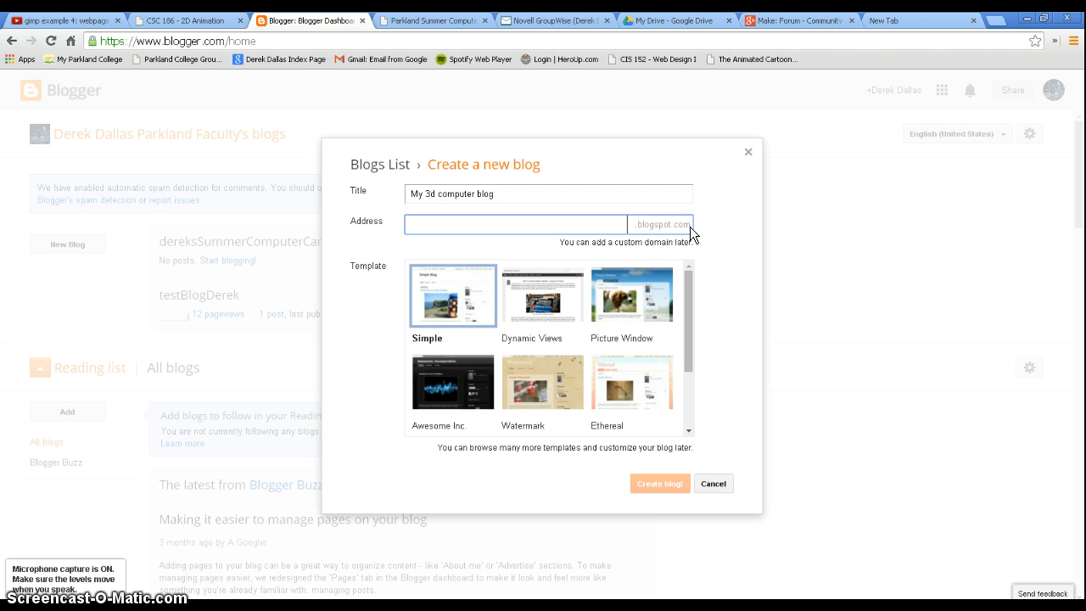
click(624, 223)
text(derek)
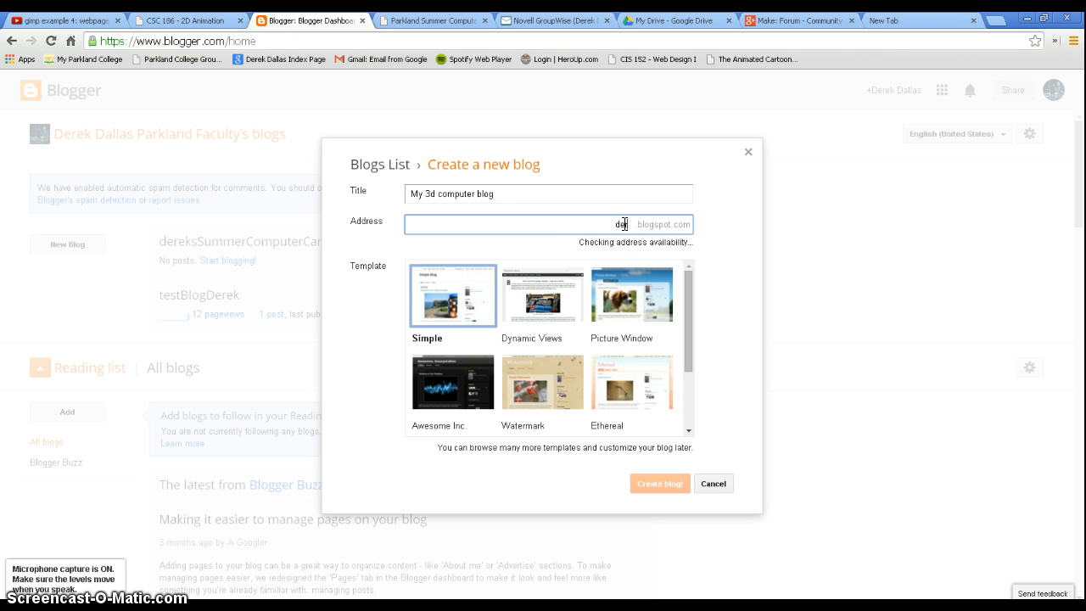
text(fads)
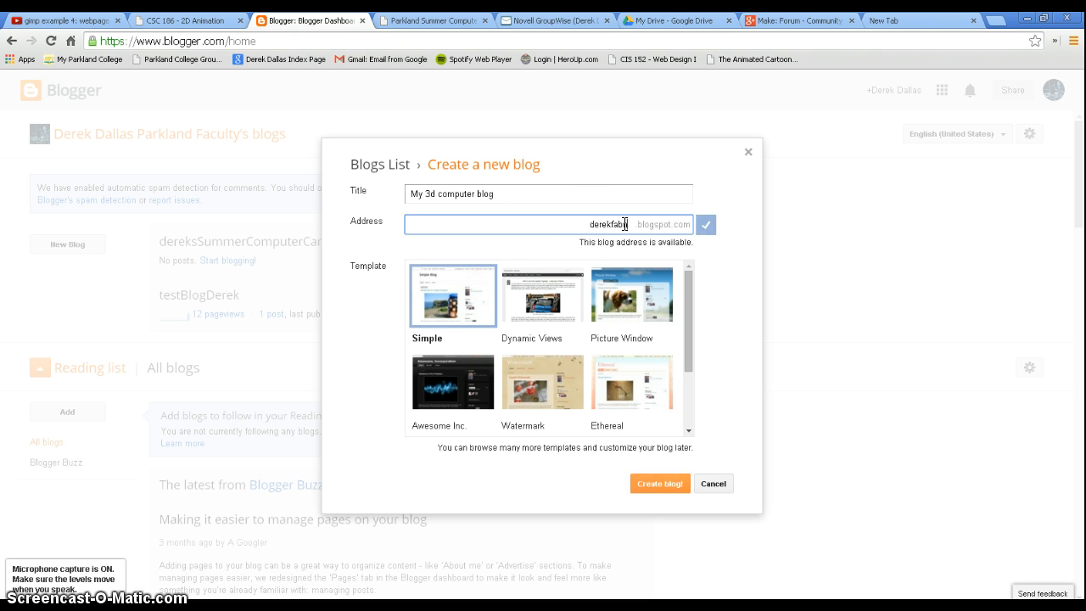
key(BackSpace)
key(BackSpace)
click(706, 203)
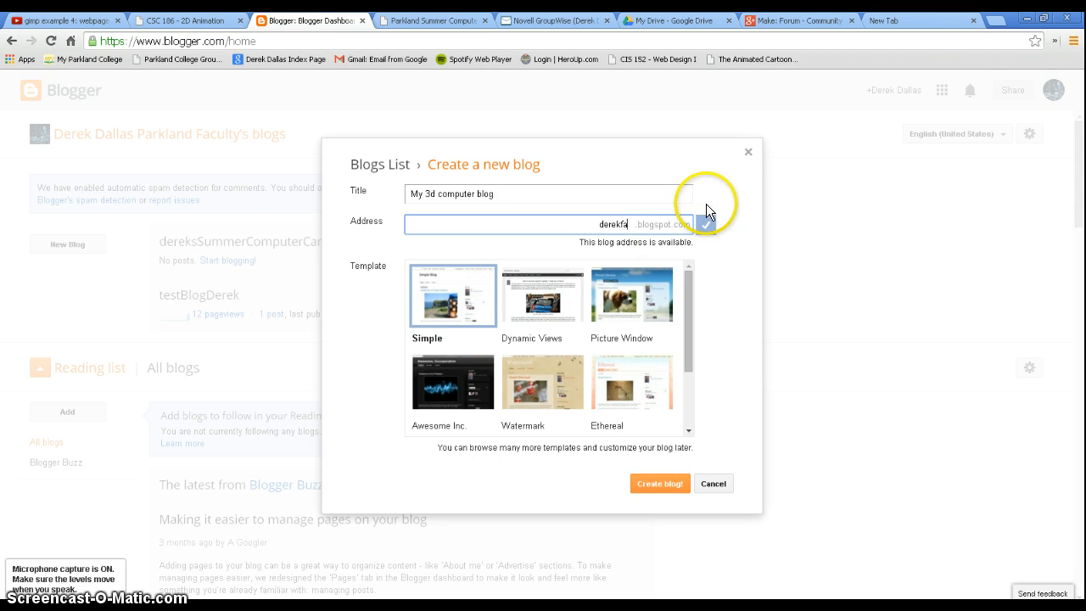
text(ntast)
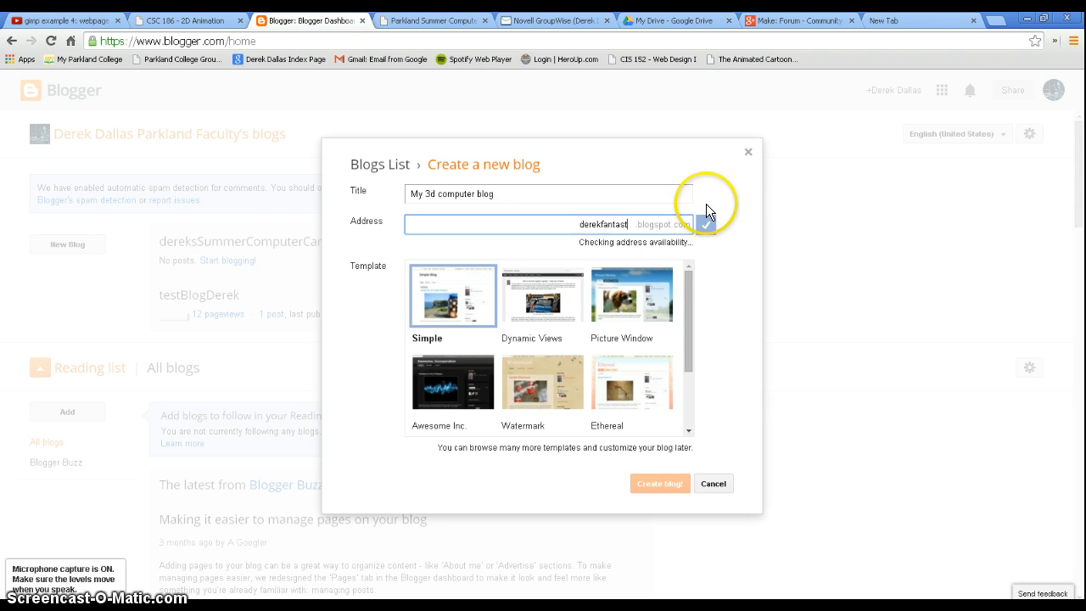
text(icnewblog)
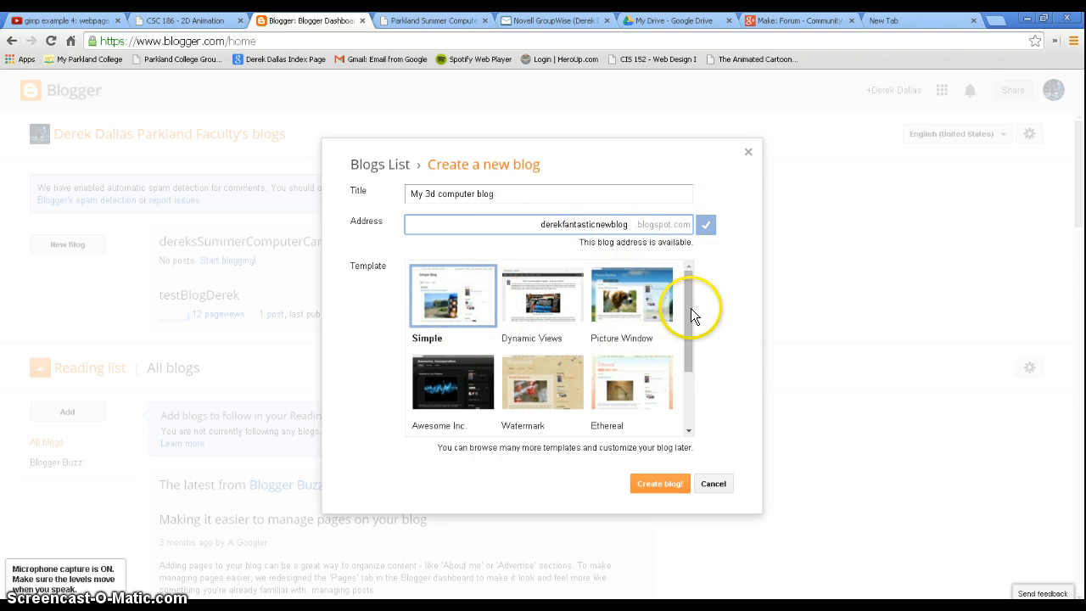
Insert "brand" before "newblog" in the blog address and try to create the blog with the Simple template.
drag(689, 307, 702, 273)
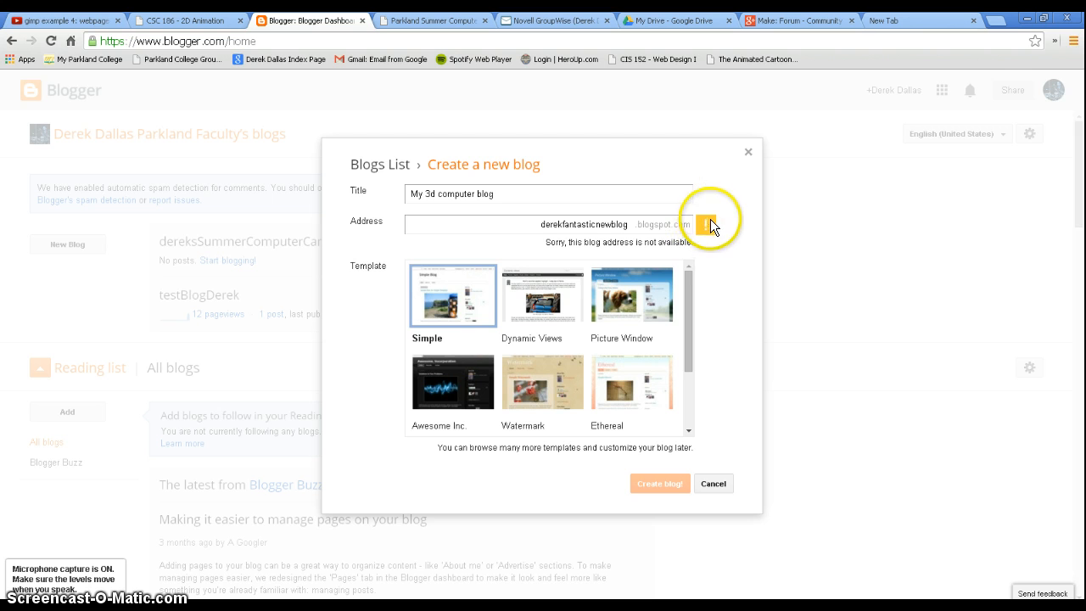
click(599, 224)
text(brand)
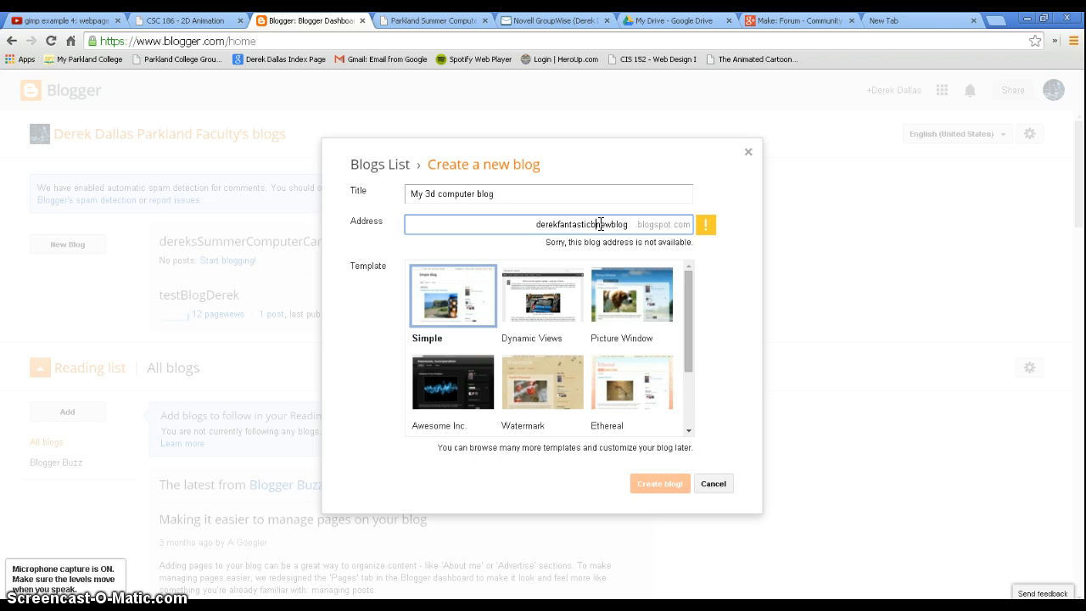
click(595, 223)
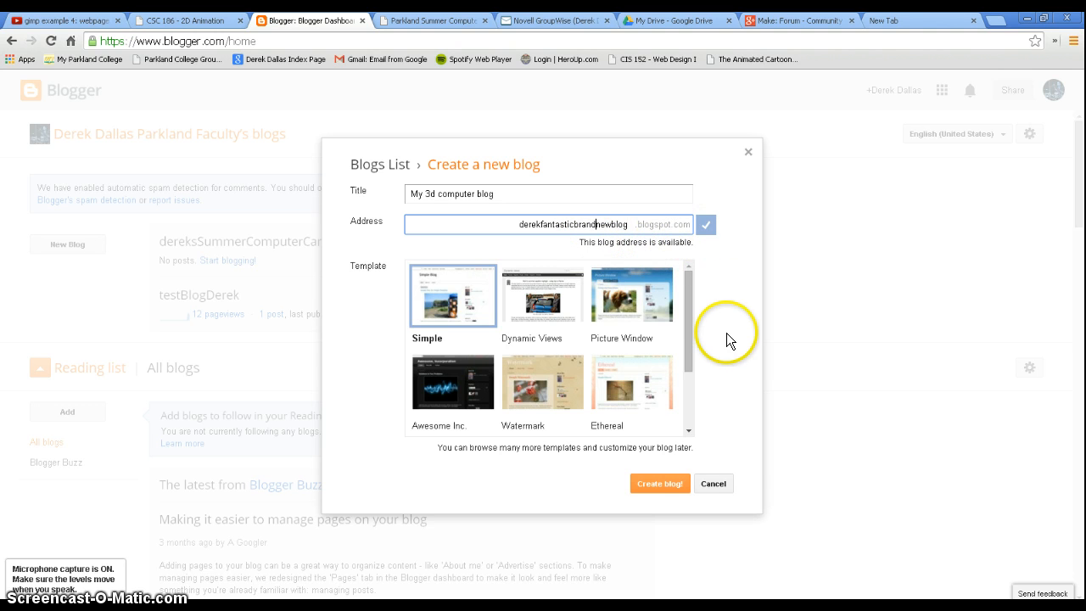
click(660, 485)
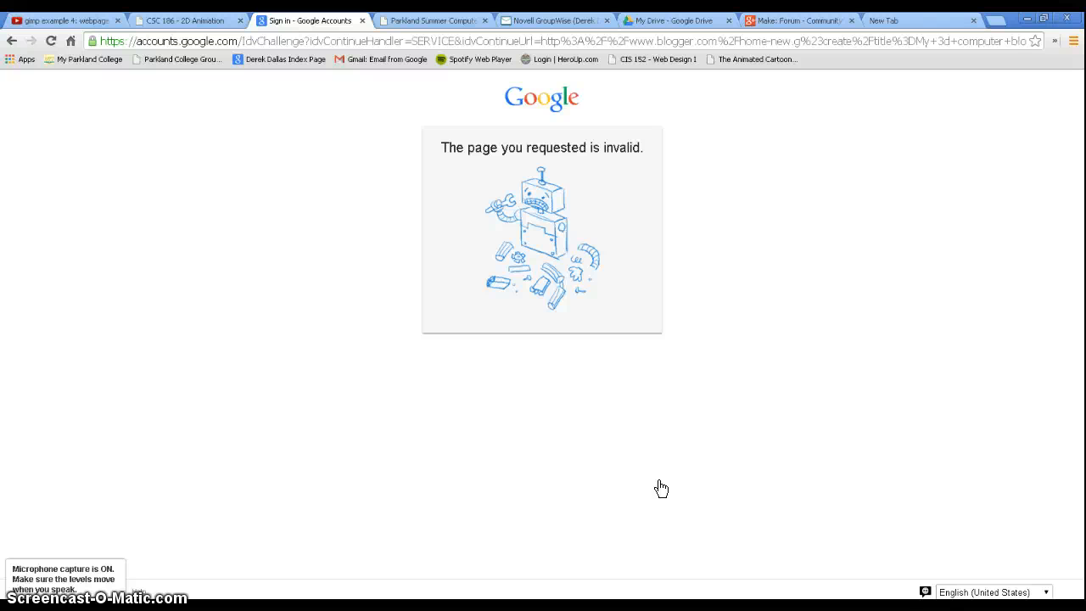
Return to the Blogger dashboard, open the existing summer computer camp blog and look over its overview page.
click(610, 258)
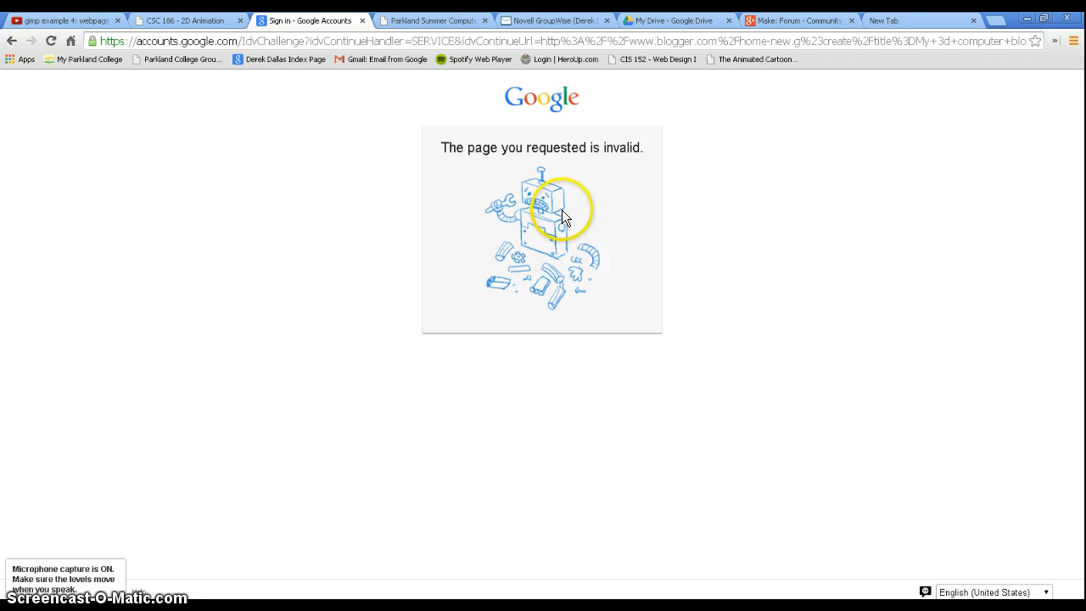
click(12, 42)
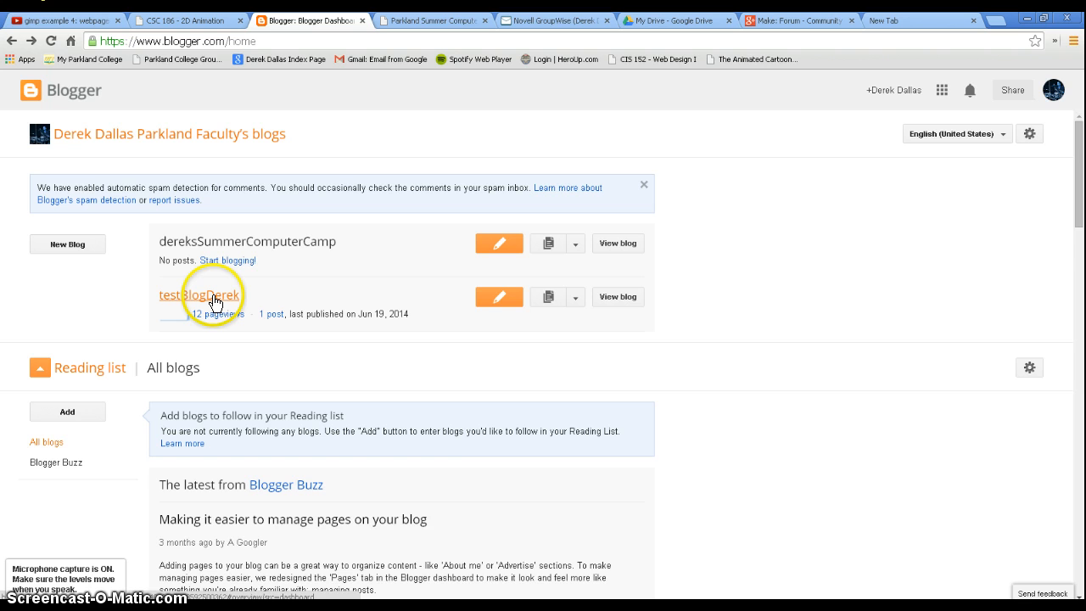
click(292, 243)
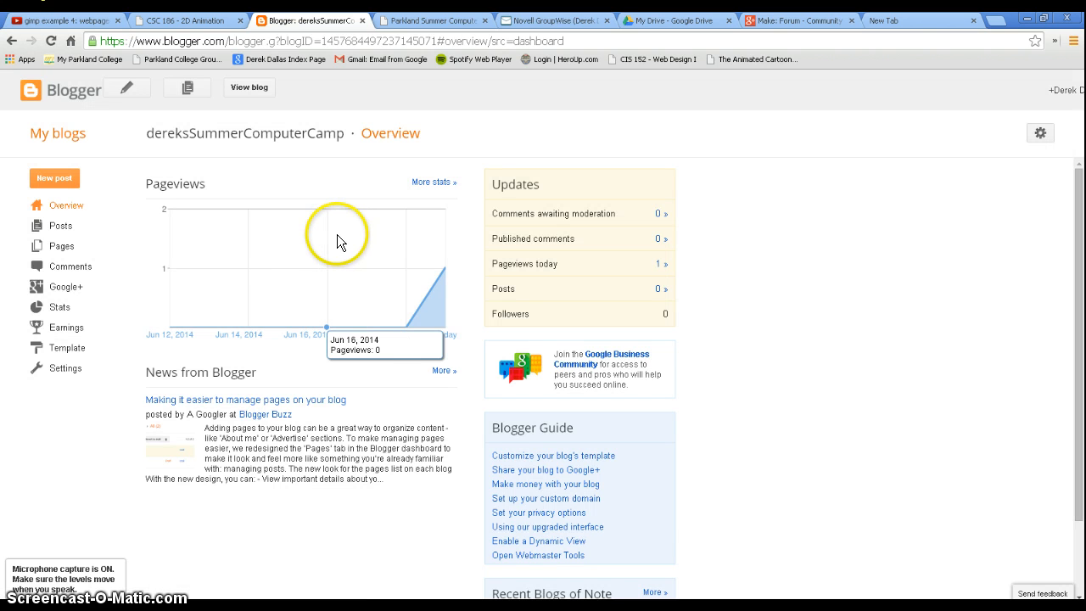
scroll(766, 246, down, 1)
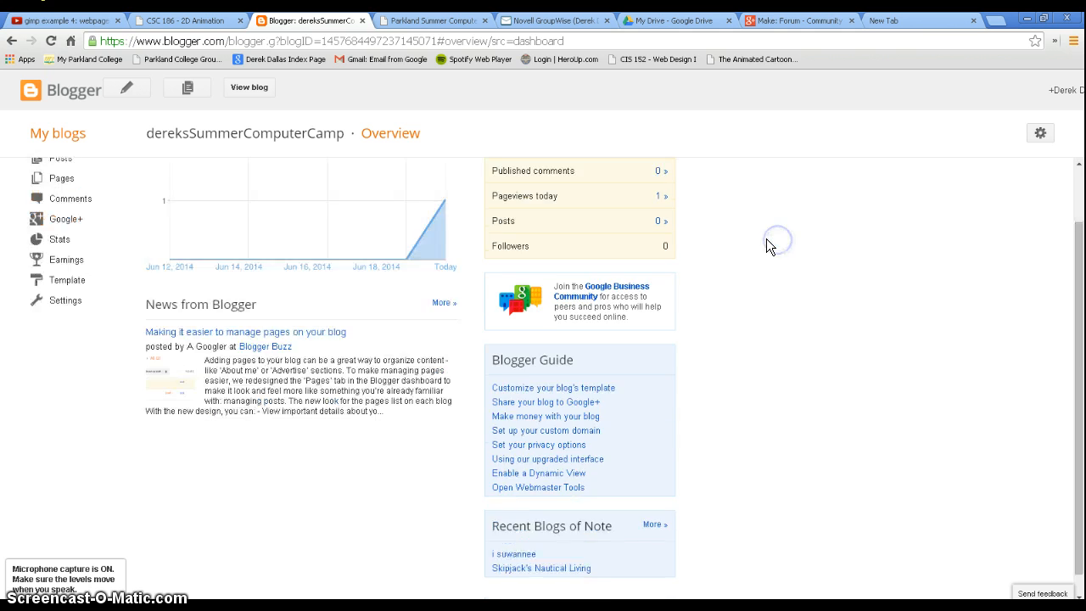
scroll(729, 263, up, 1)
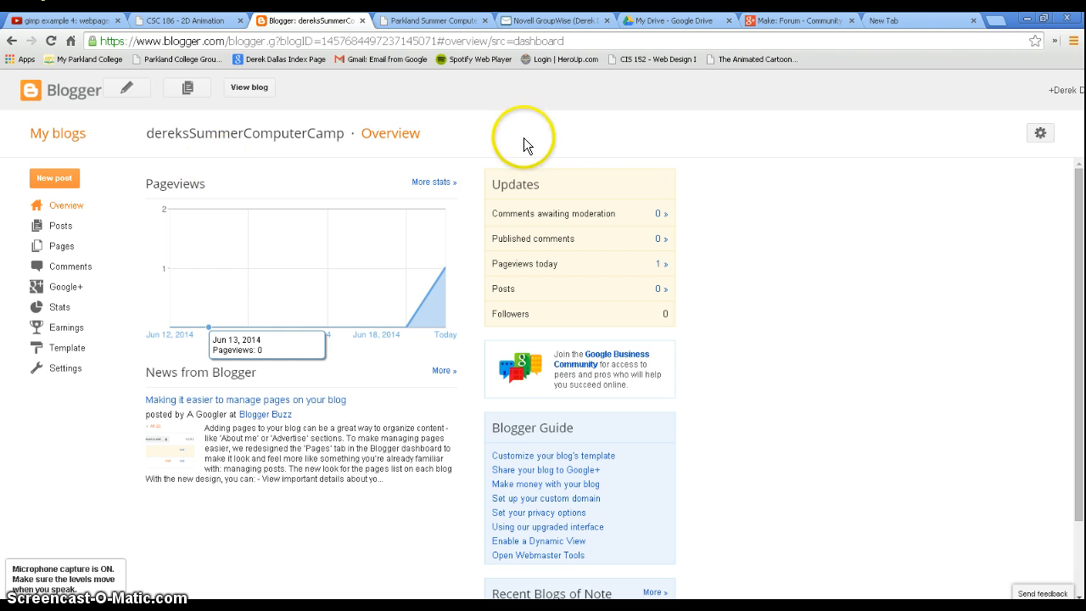
Start a new post in the summer computer camp blog and compare the HTML and Compose views, ending in Compose.
click(53, 179)
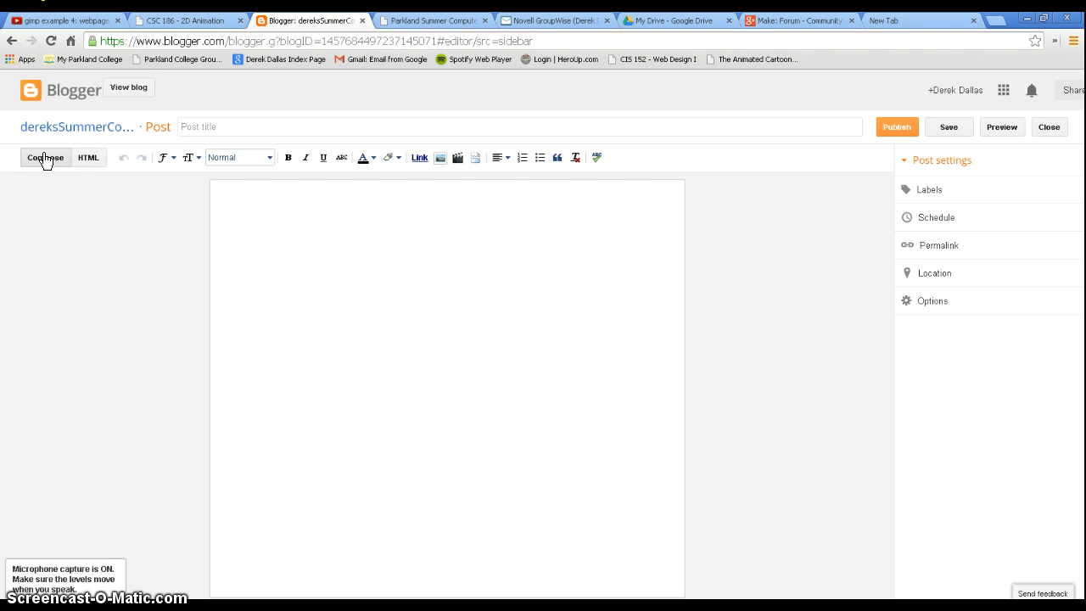
click(88, 159)
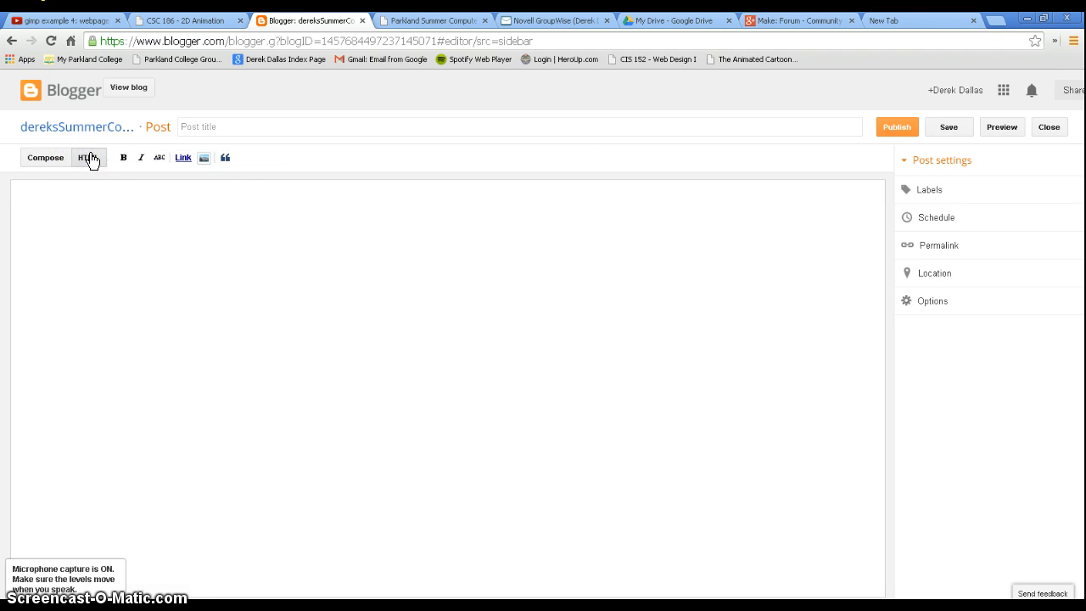
click(43, 161)
click(88, 160)
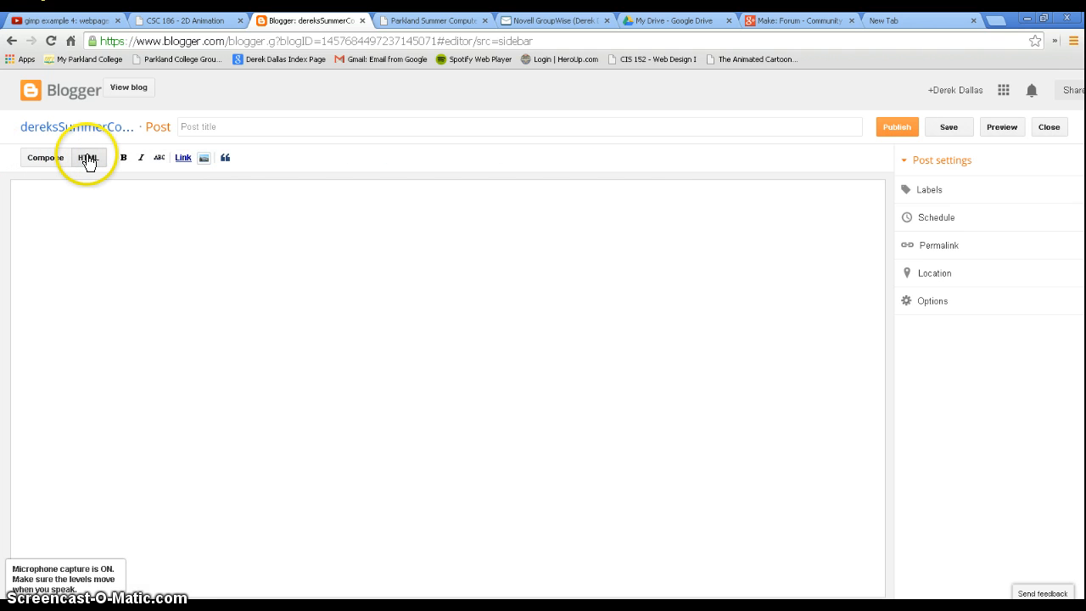
click(42, 158)
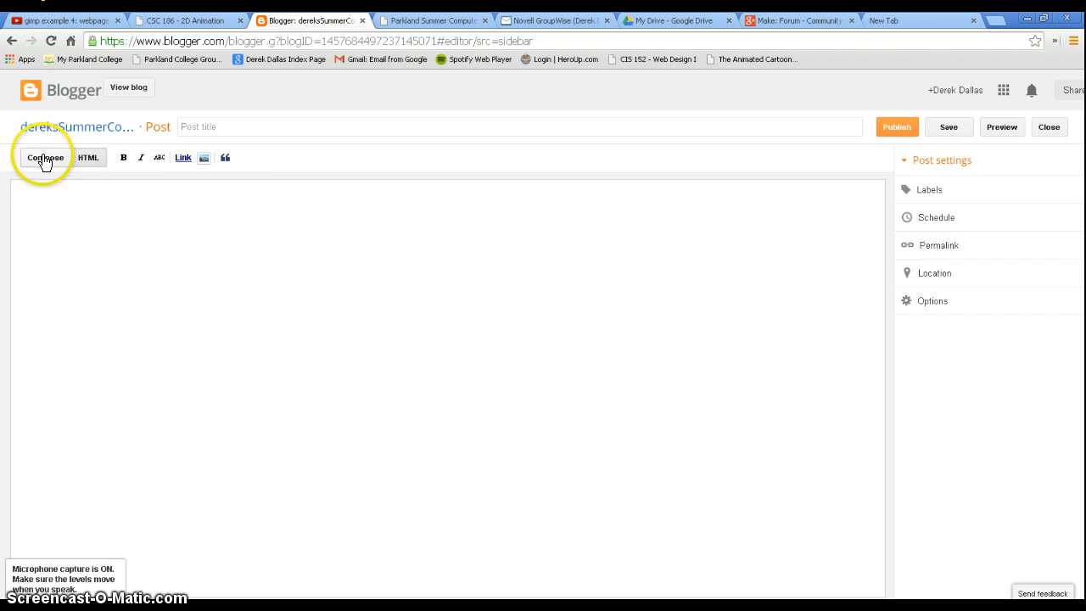
click(49, 165)
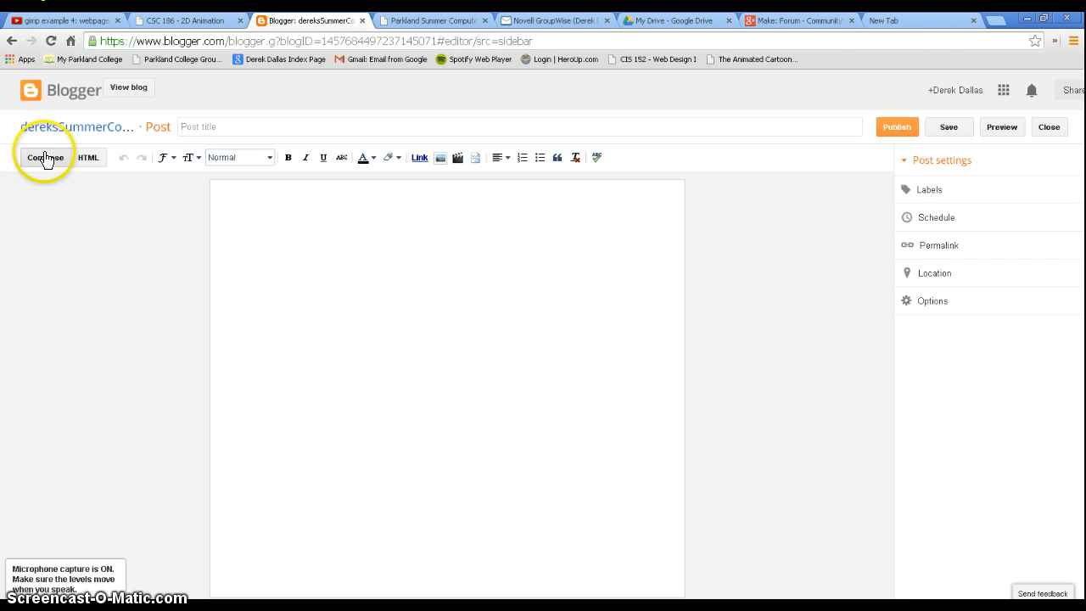
Title the post "My first blog entry".
click(146, 126)
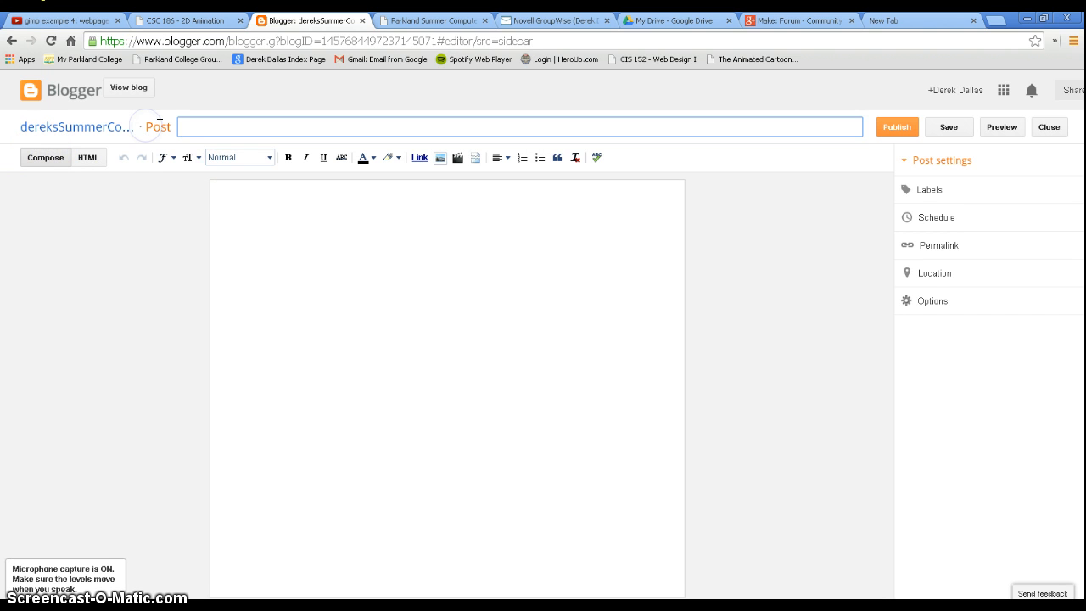
text(My first)
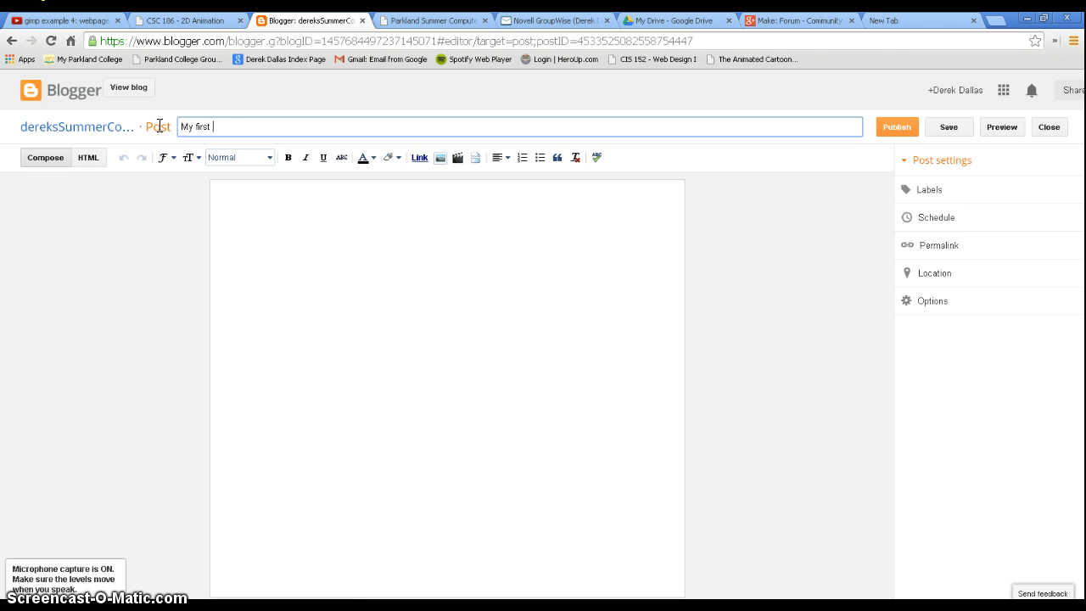
text( blog entry)
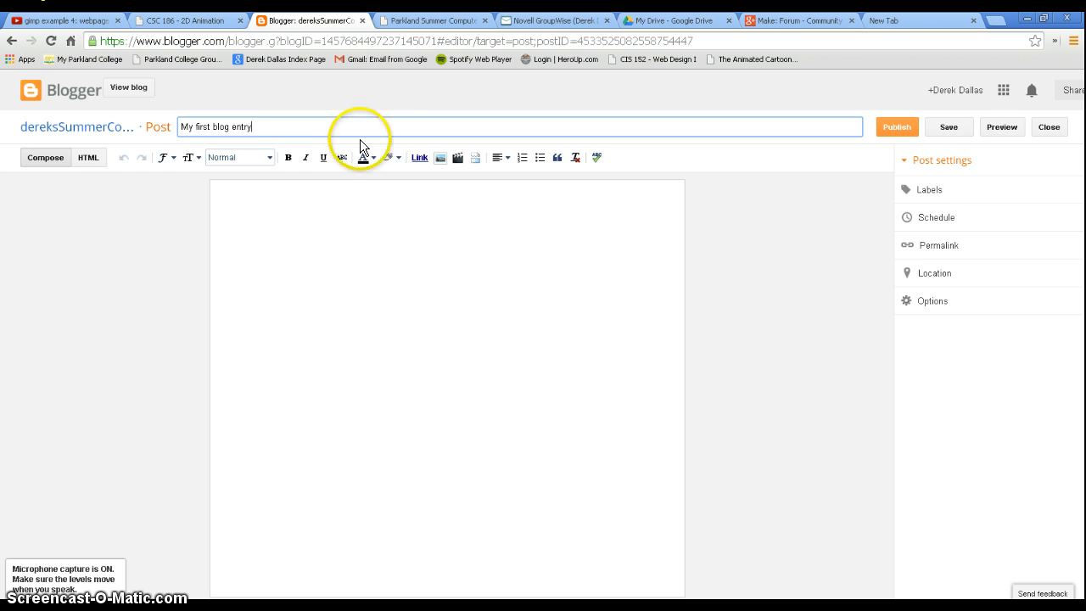
drag(279, 127, 158, 126)
Write "Today was great. I made my first blog." in the post body, with a capital T at the start.
click(233, 190)
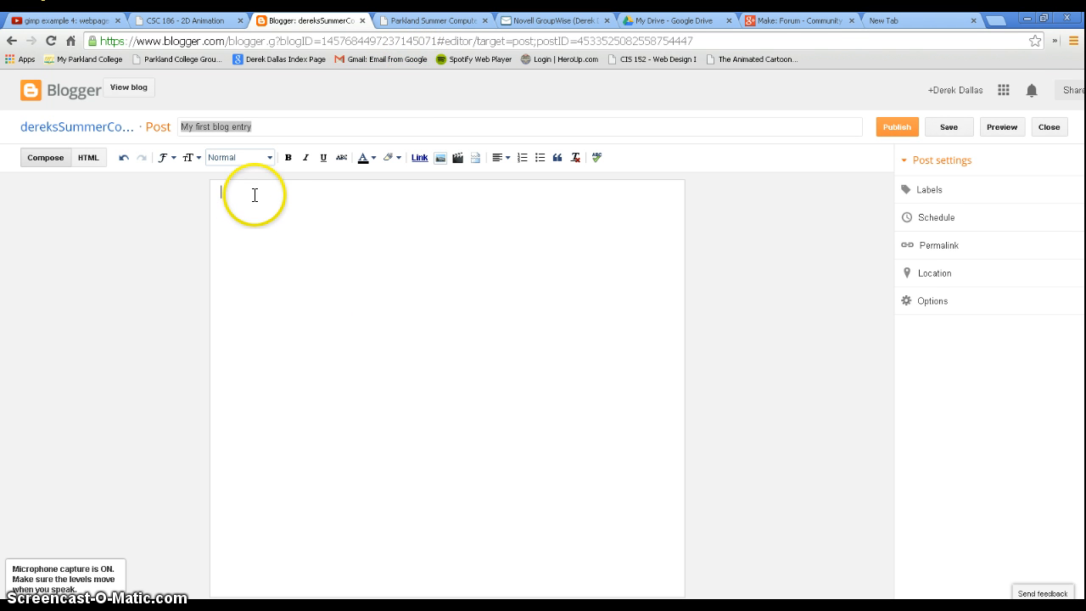
text(to)
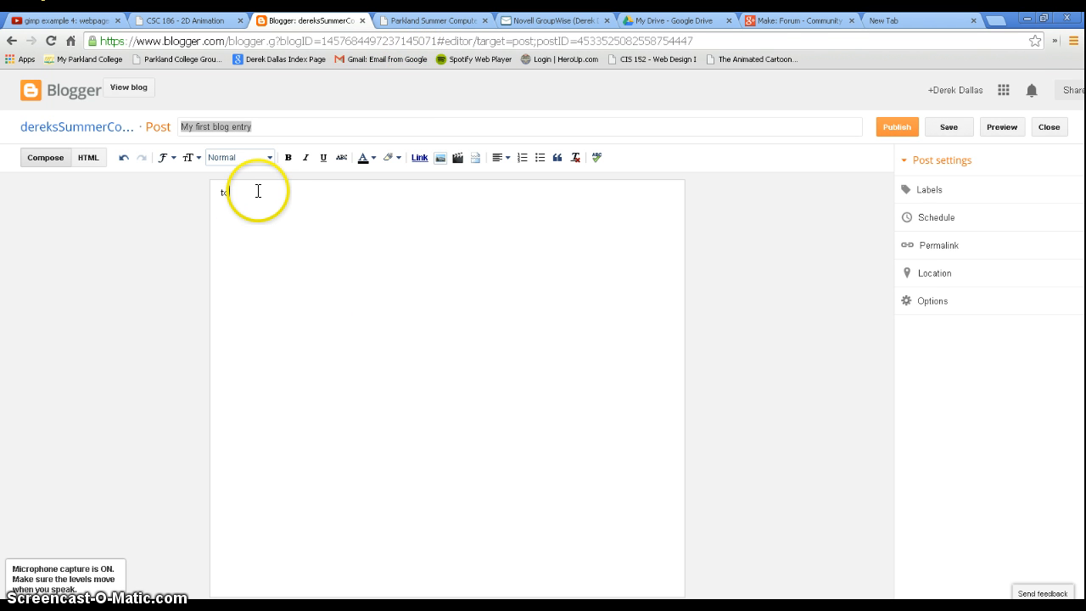
text(day was great. I made my first blog)
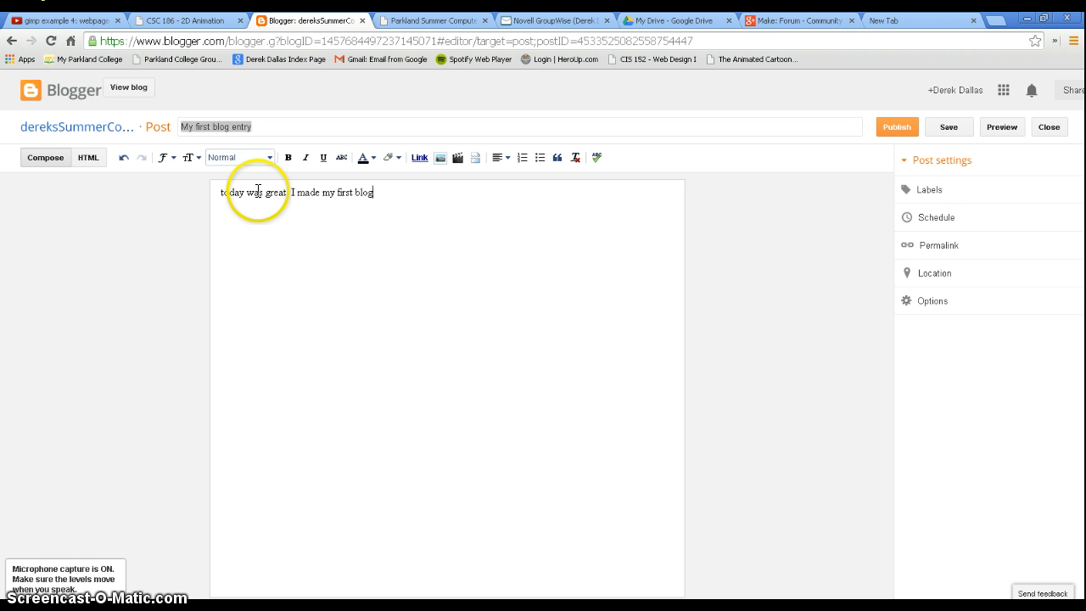
text(.)
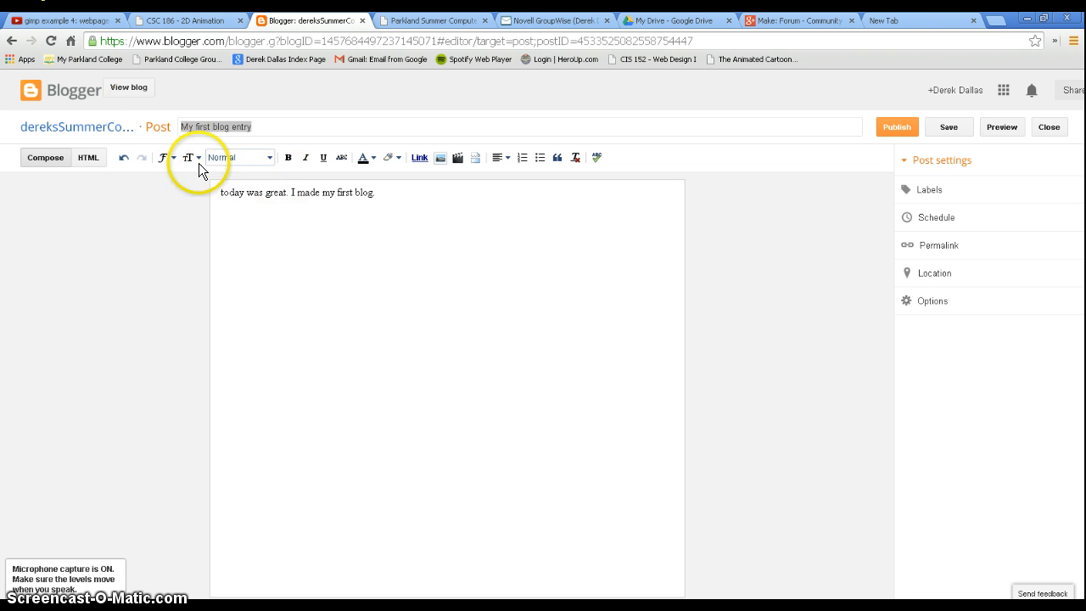
click(225, 193)
key(BackSpace)
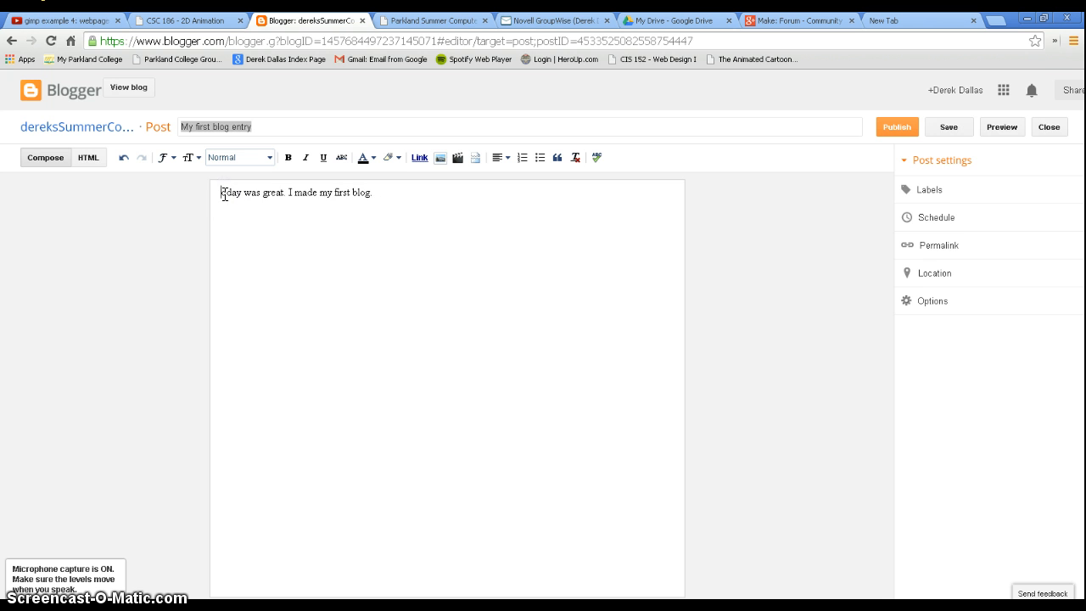
text(T)
Run the spelling check on the sentence in the post body.
drag(381, 194, 182, 194)
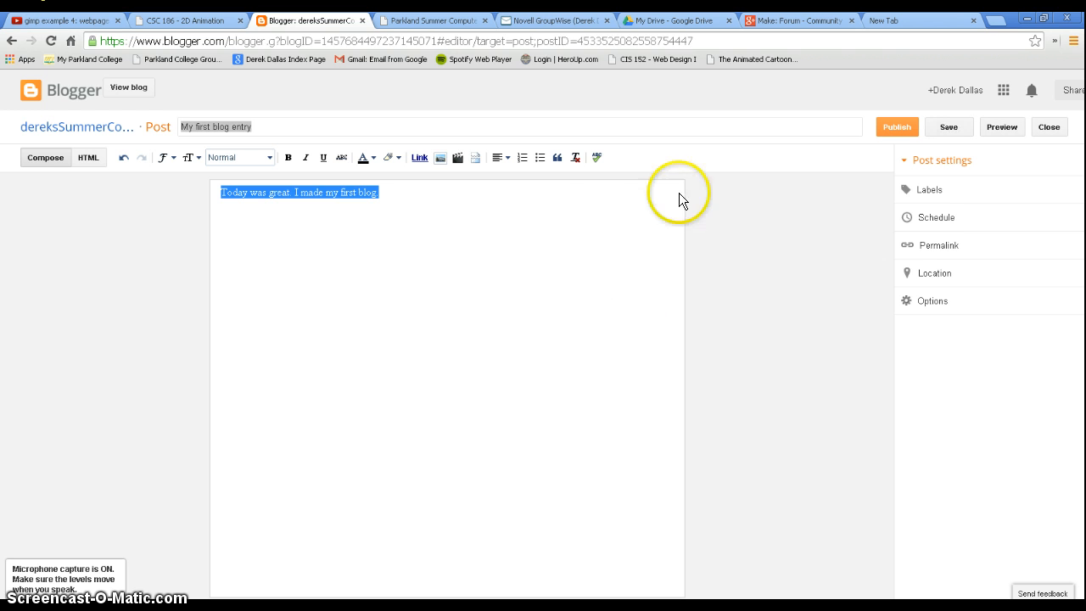
click(597, 157)
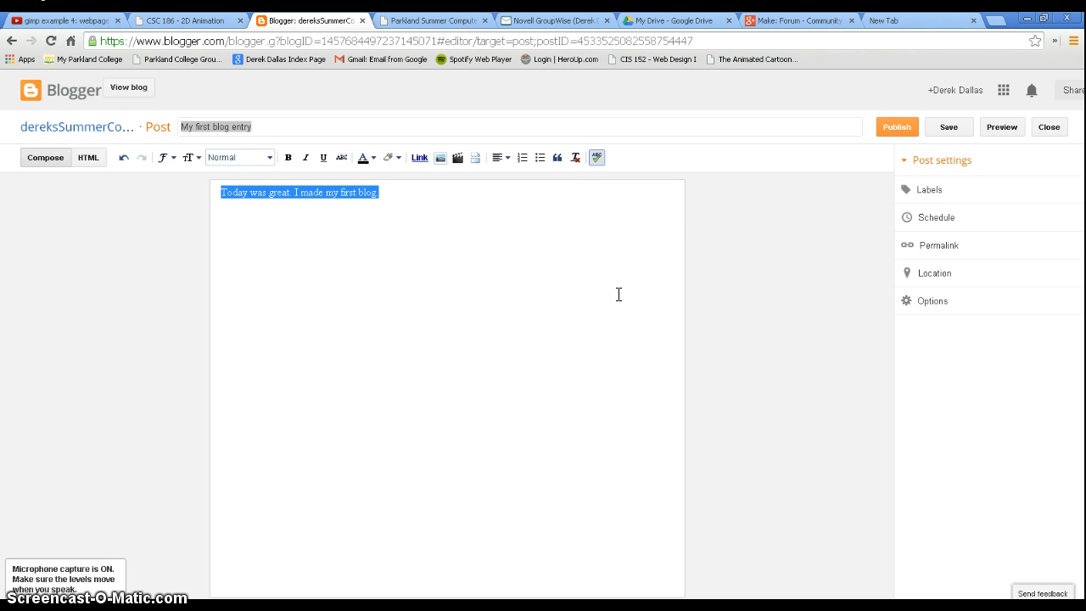
click(453, 240)
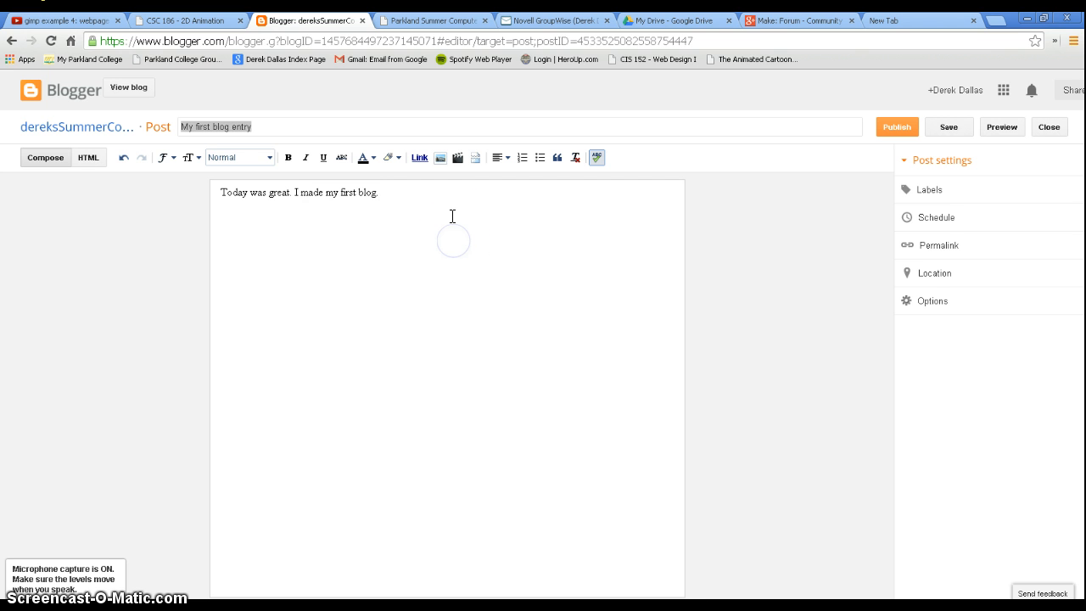
Insert the image Puppy-Dog-Eyes-l.jpg from the Desktop after the sentence in the post body.
click(403, 205)
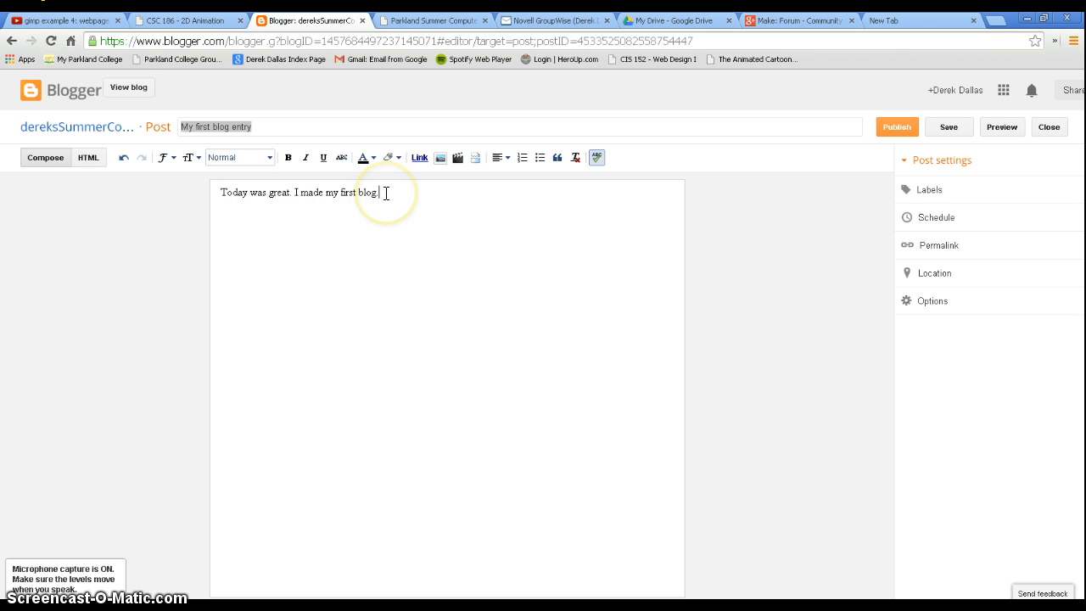
click(440, 160)
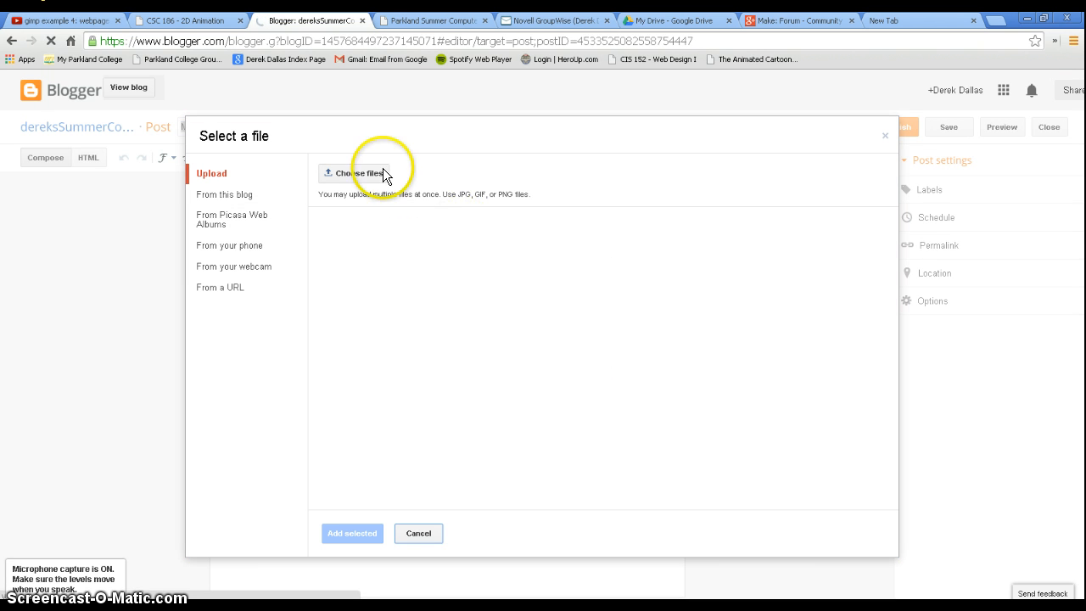
click(354, 170)
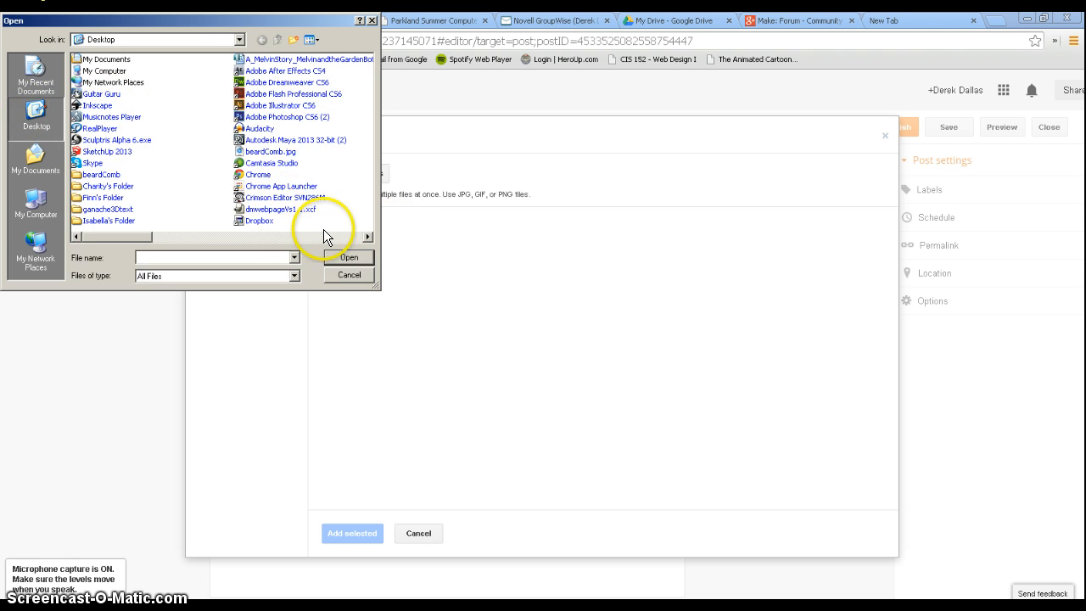
click(370, 237)
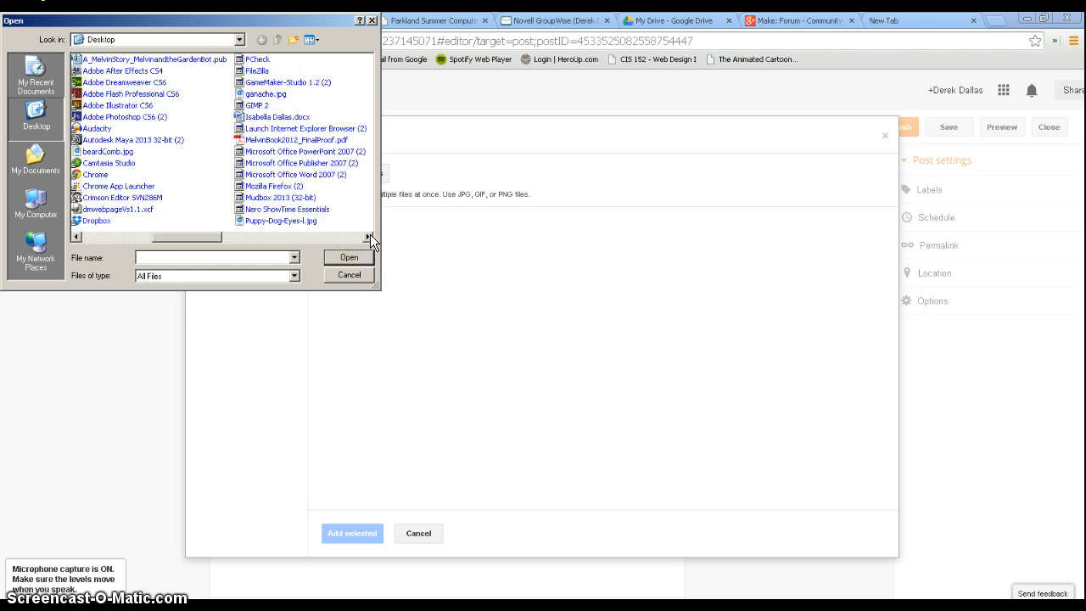
click(303, 221)
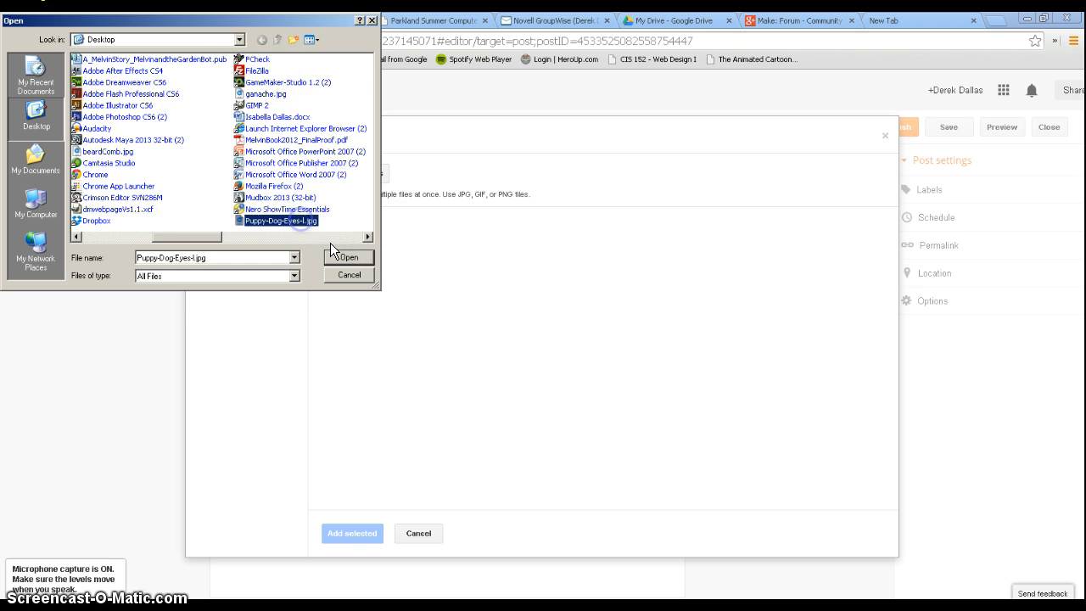
click(343, 254)
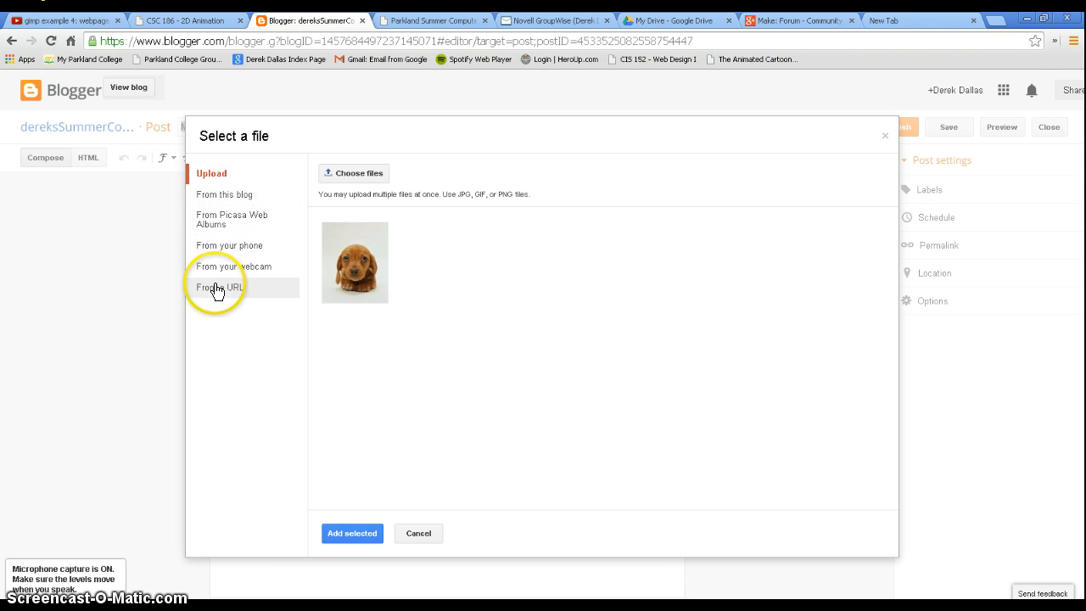
click(375, 244)
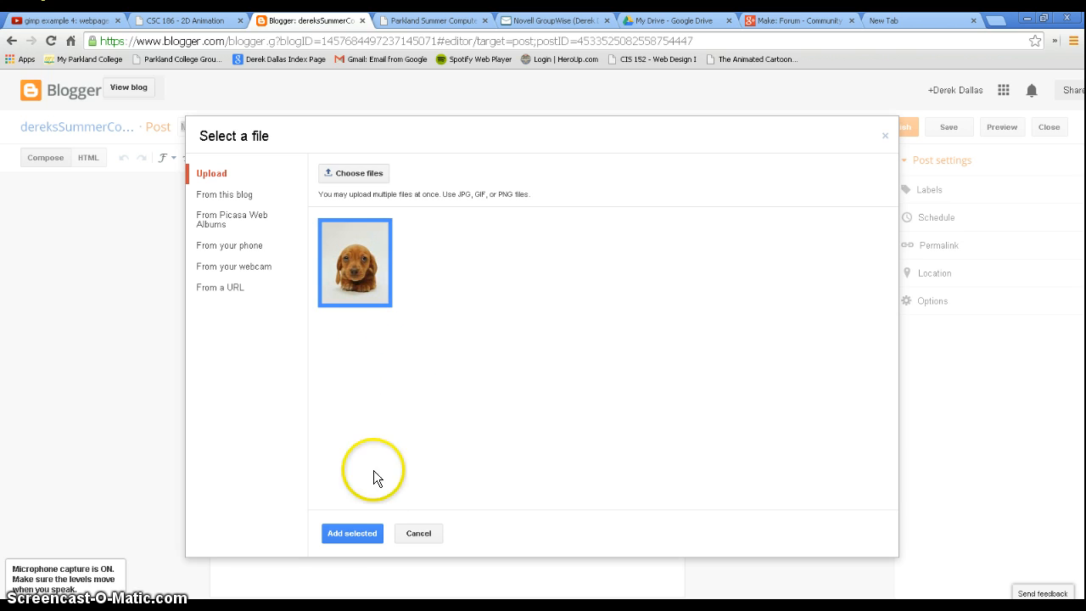
click(345, 531)
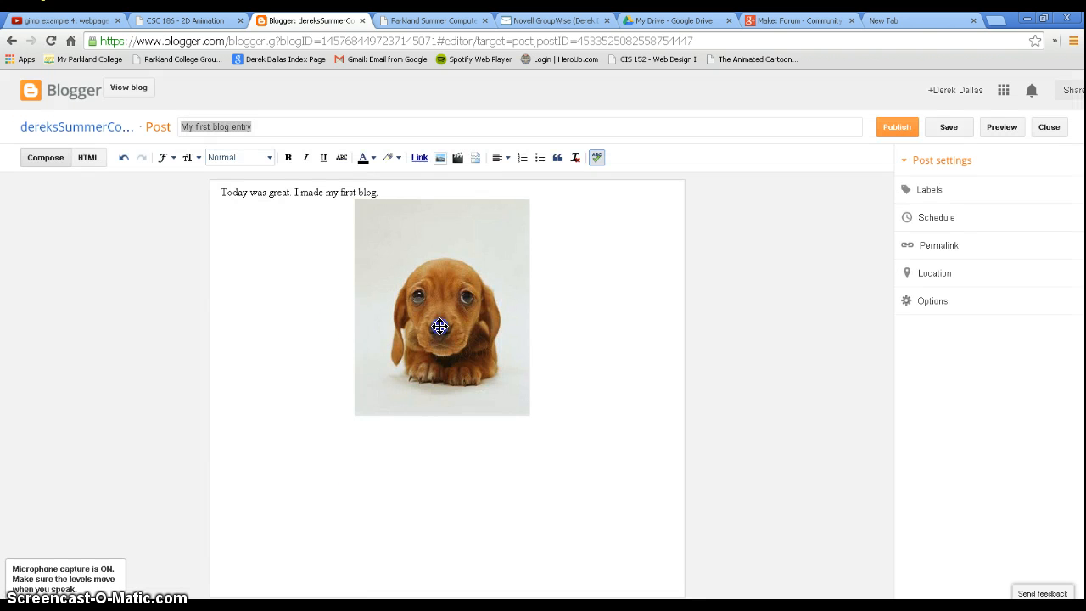
Try the puppy image at the Small and X-Large sizes.
click(440, 327)
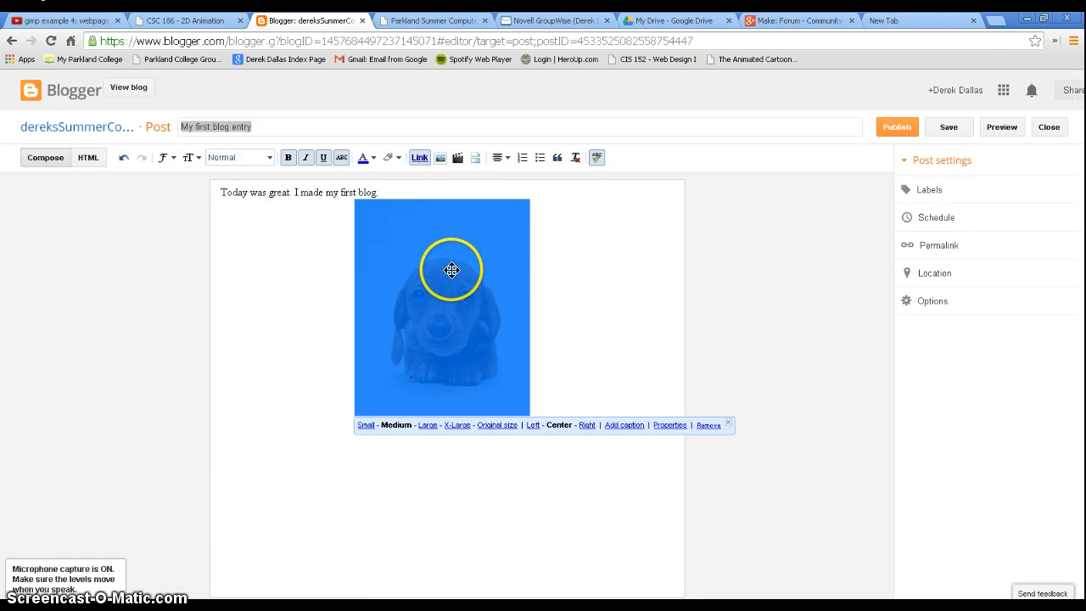
click(367, 426)
click(455, 356)
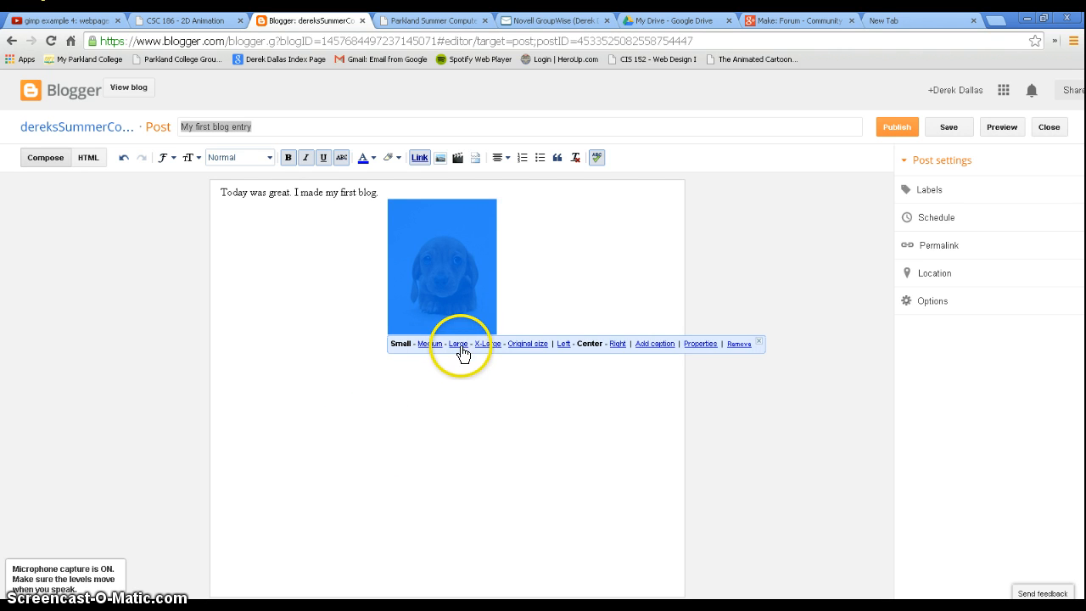
click(486, 343)
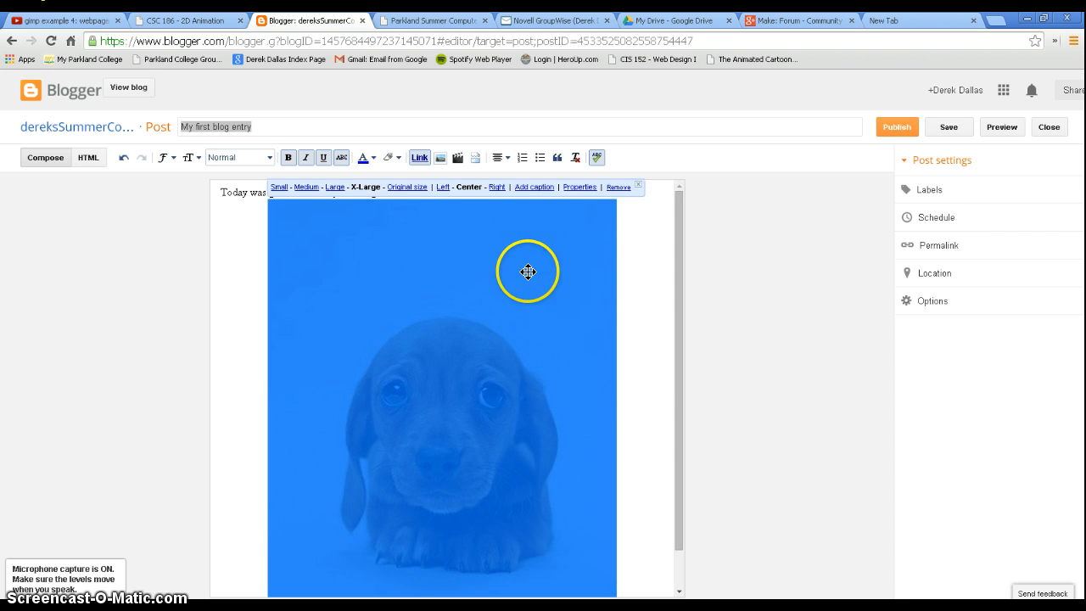
Compare the left, center and right alignments of the puppy image, ending with it aligned right.
click(441, 188)
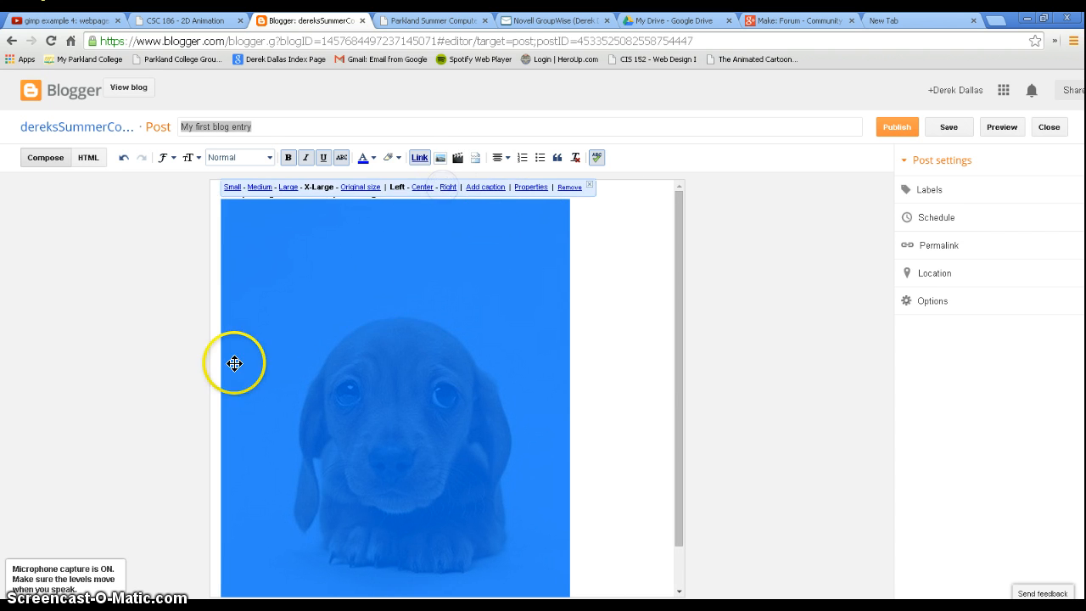
click(447, 190)
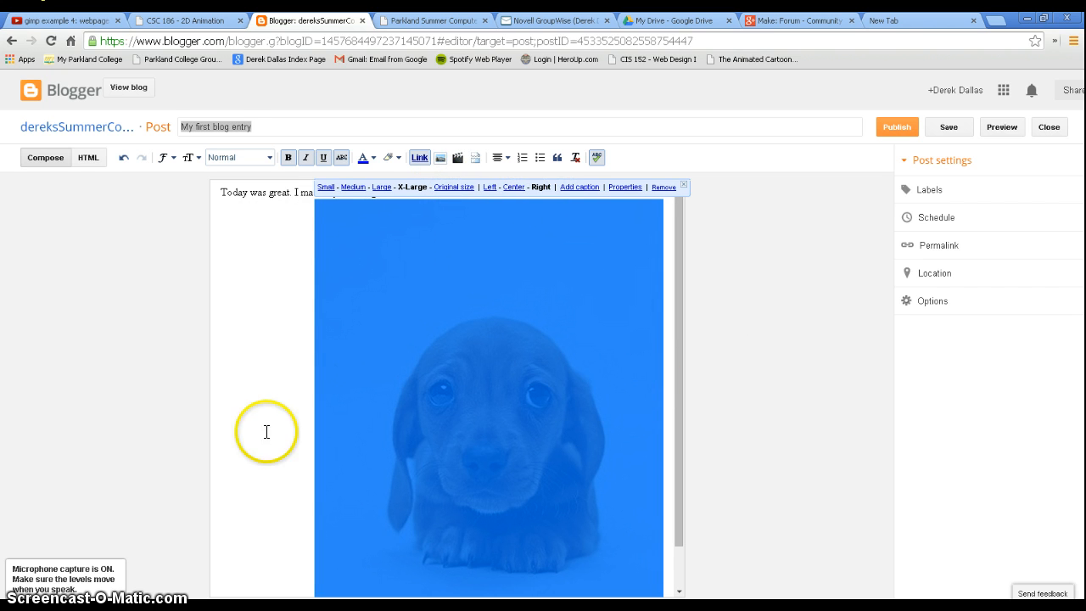
click(513, 187)
click(443, 193)
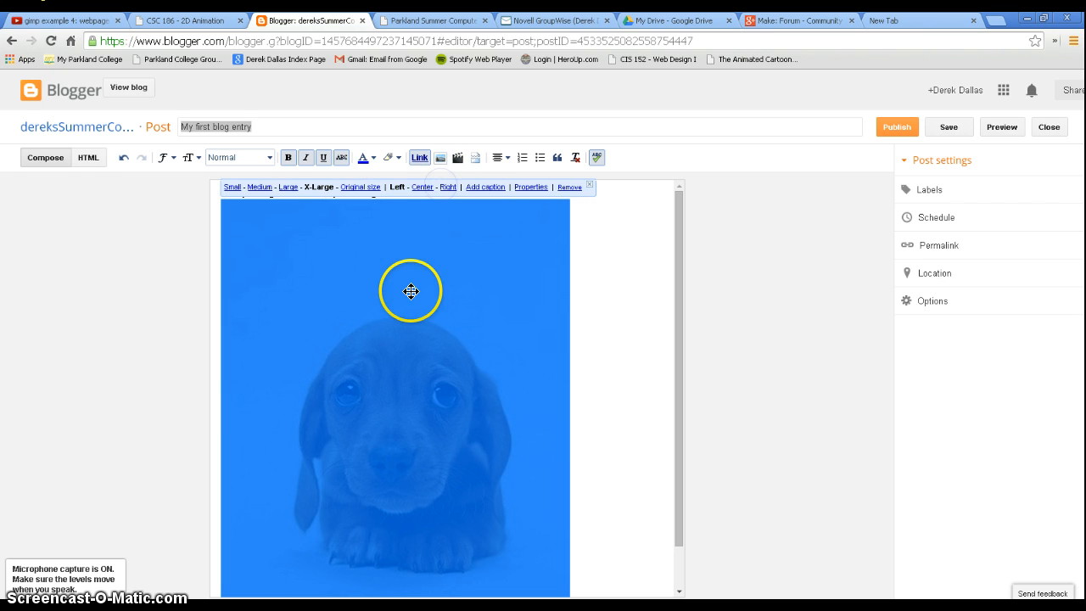
click(447, 188)
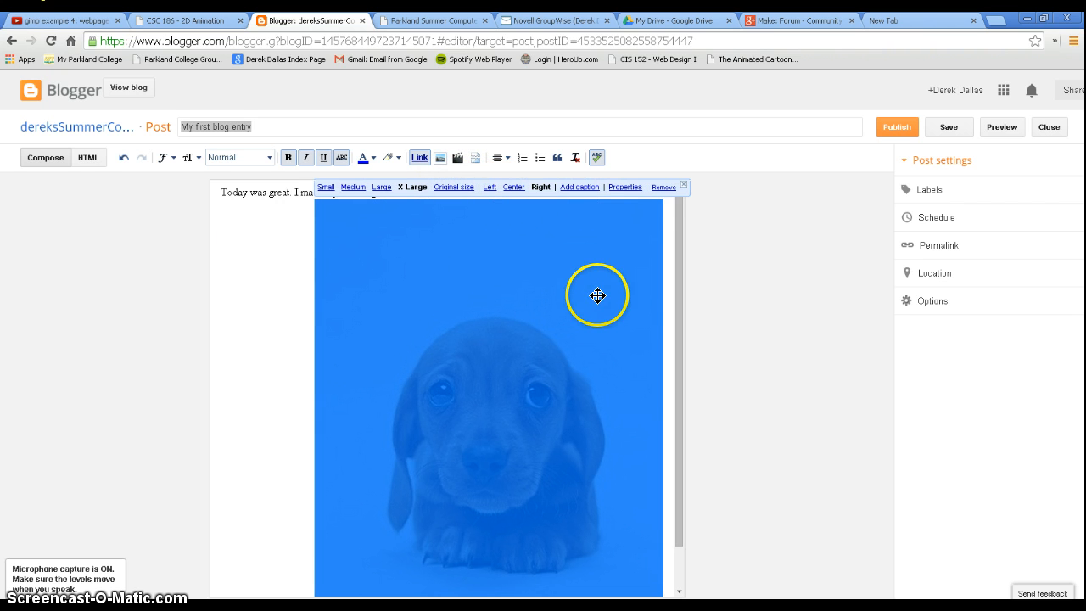
Try the puppy image at Small size, ending with it set to Medium, and deselect it.
click(326, 186)
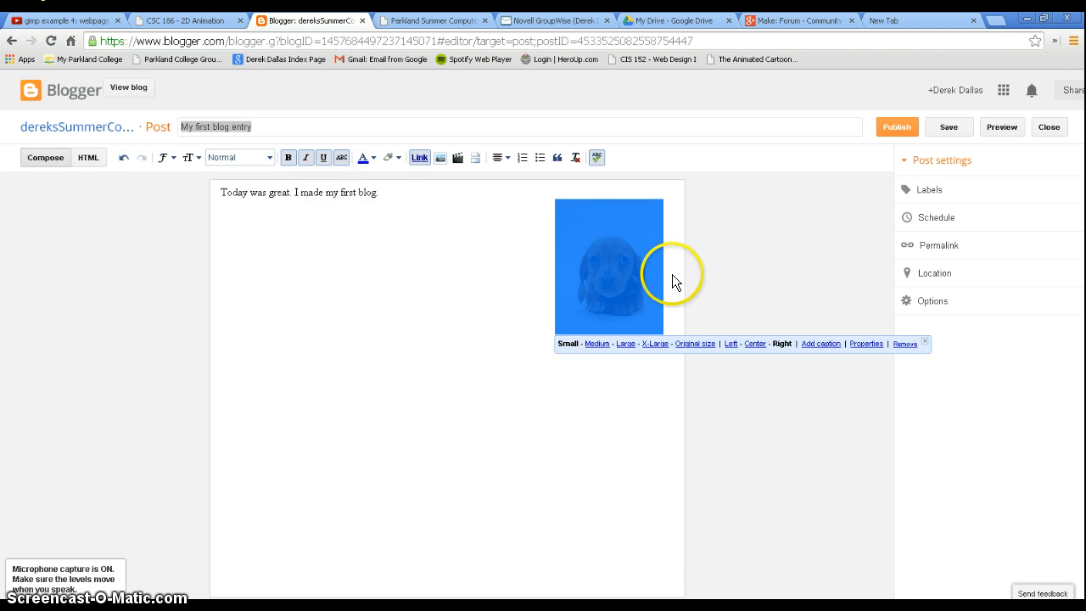
click(598, 343)
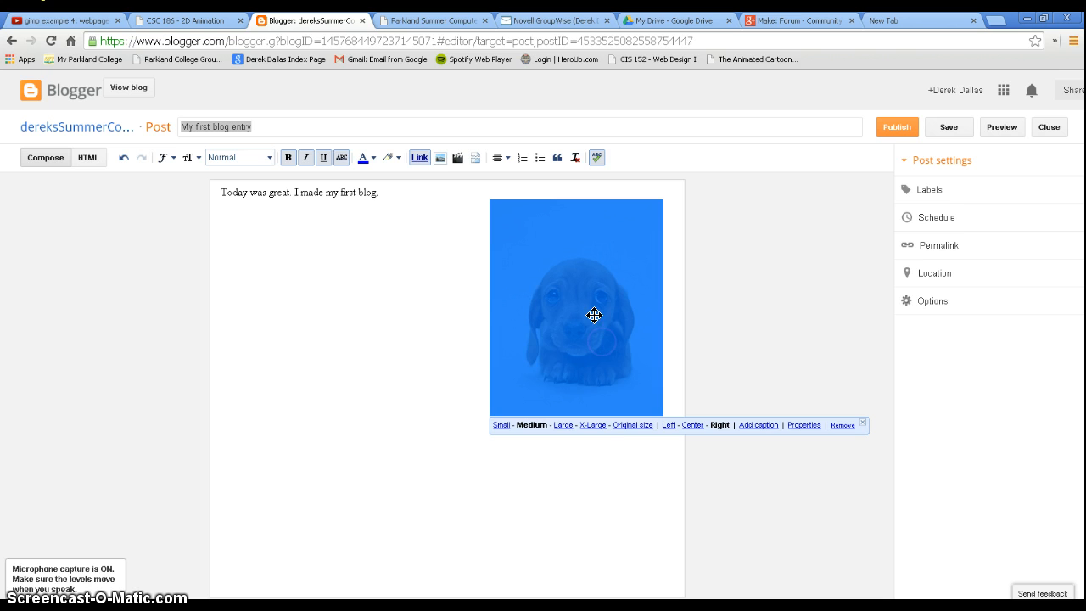
click(427, 301)
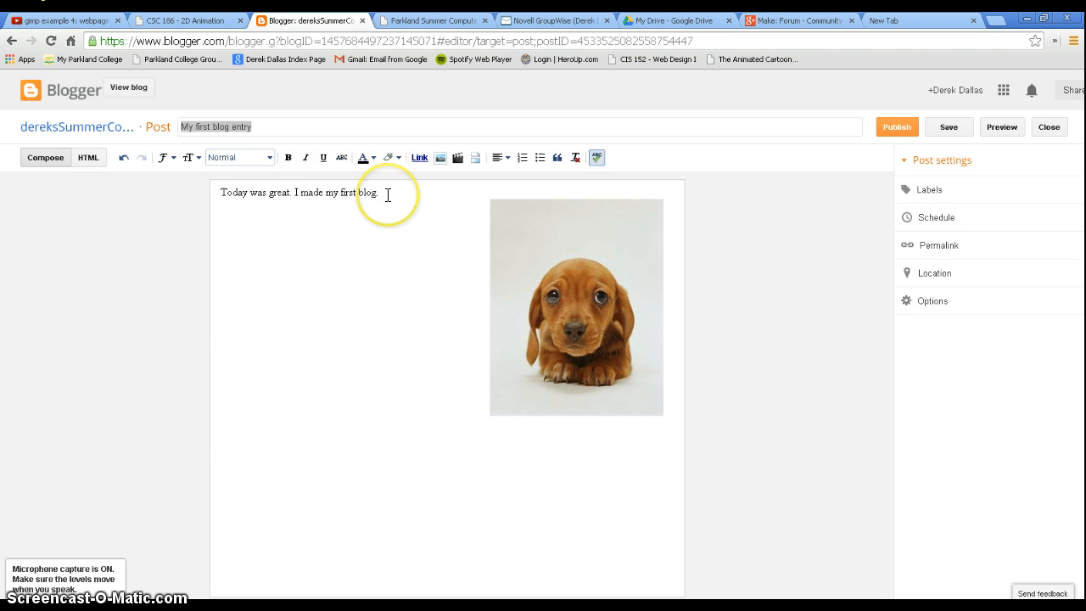
Add a second paragraph reading "This is my dog Sparky. he loves to eat tennis shoes.", using the spelling suggestion for "tennis".
key(Return)
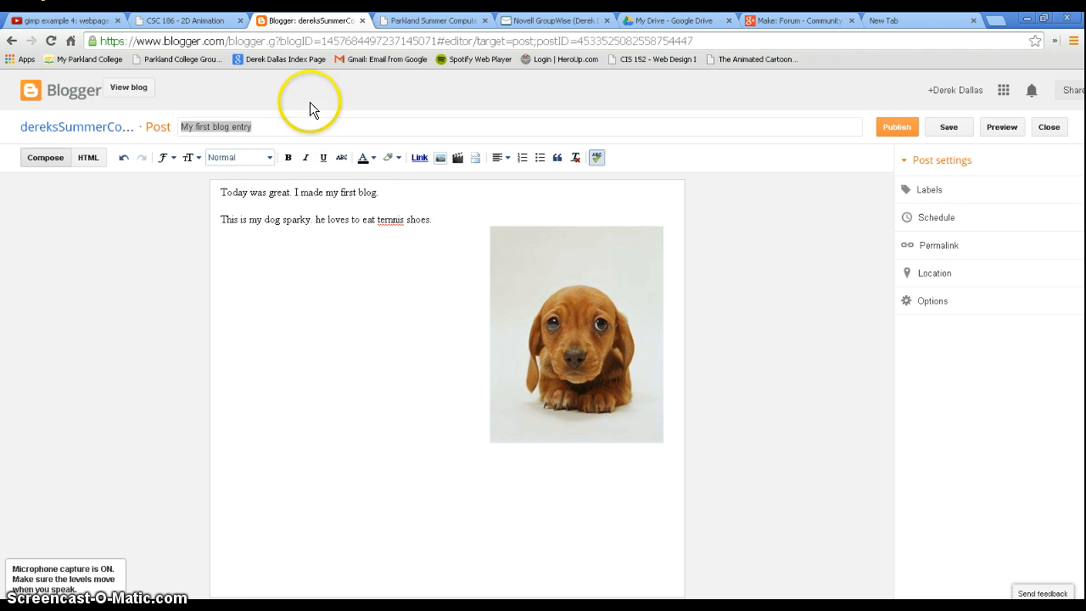
click(393, 218)
right_click(394, 218)
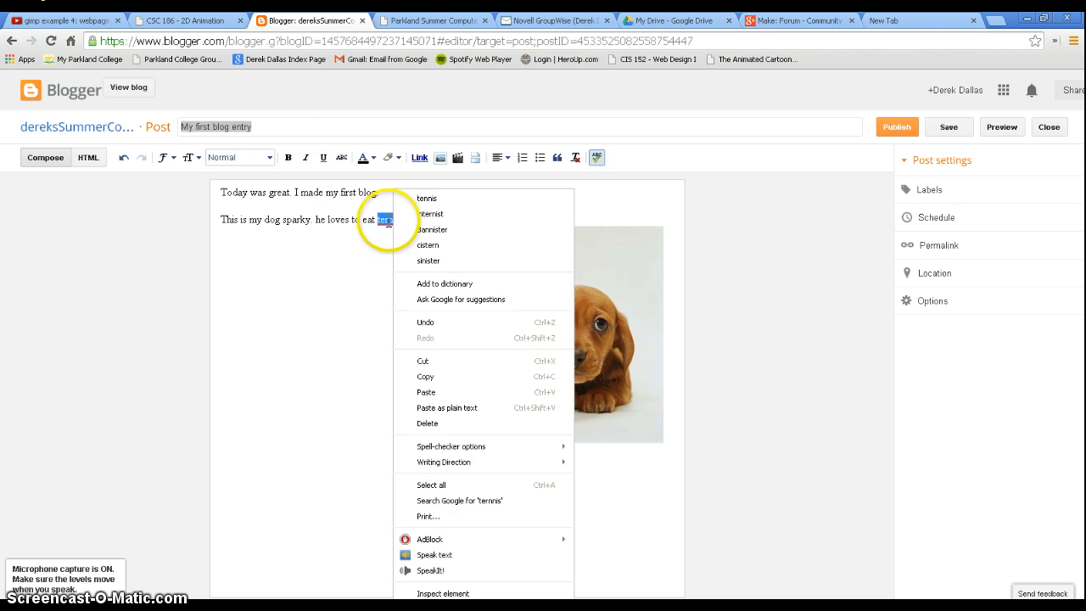
click(424, 199)
click(287, 219)
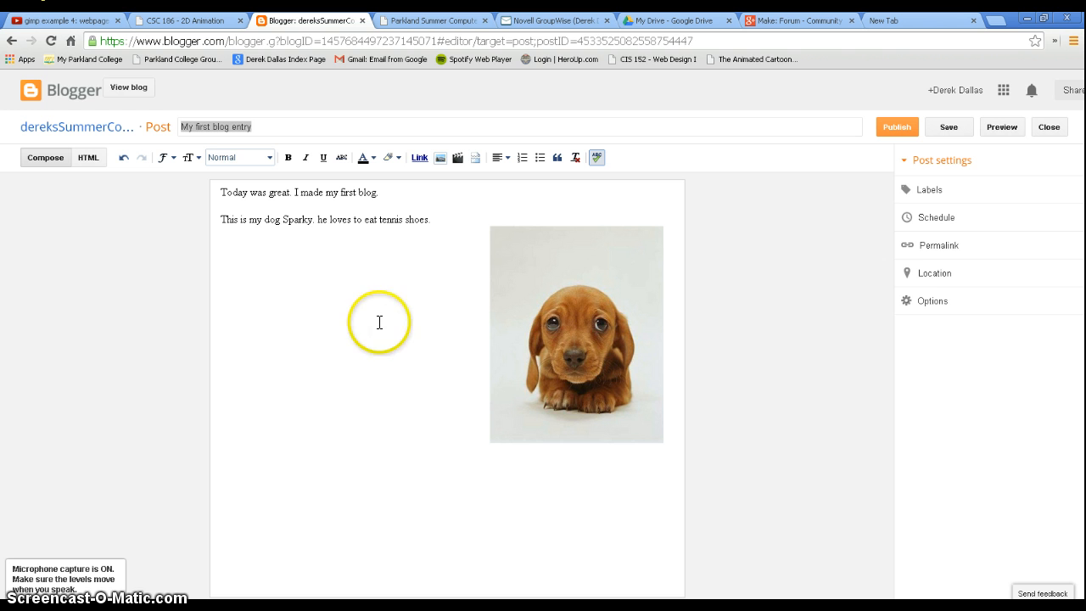
Examine the line break tags in the post's HTML view and capitalize "He" in the sentence about tennis shoes.
click(85, 156)
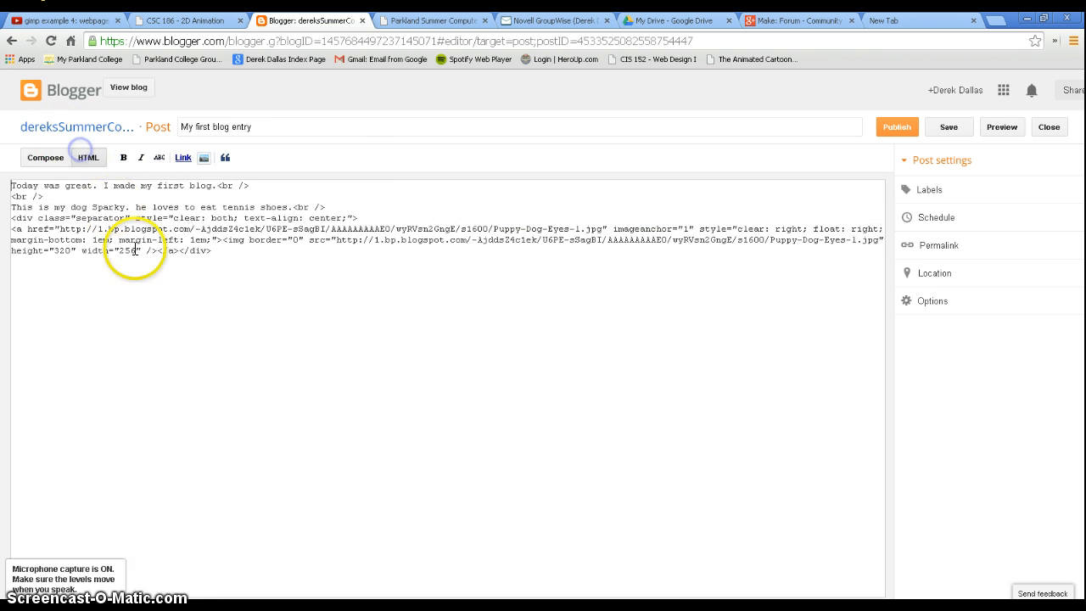
click(43, 195)
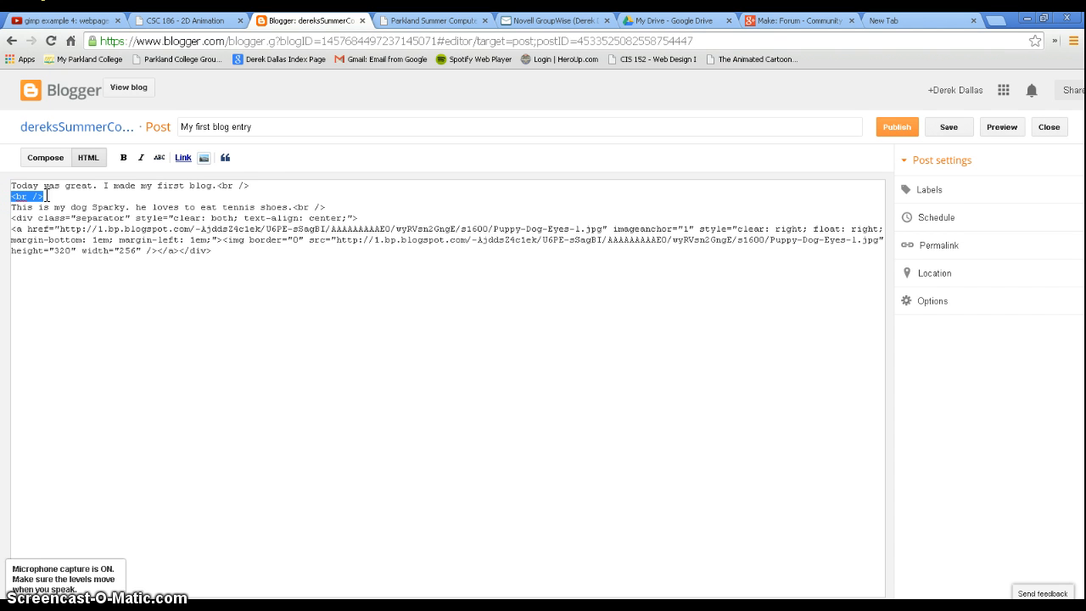
drag(250, 186, 231, 186)
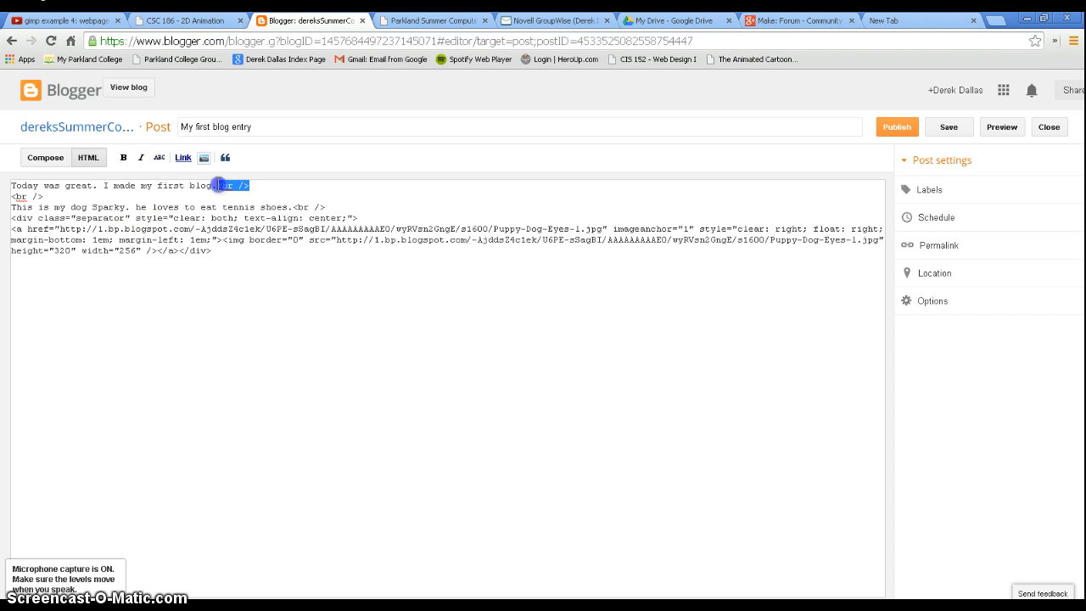
click(143, 208)
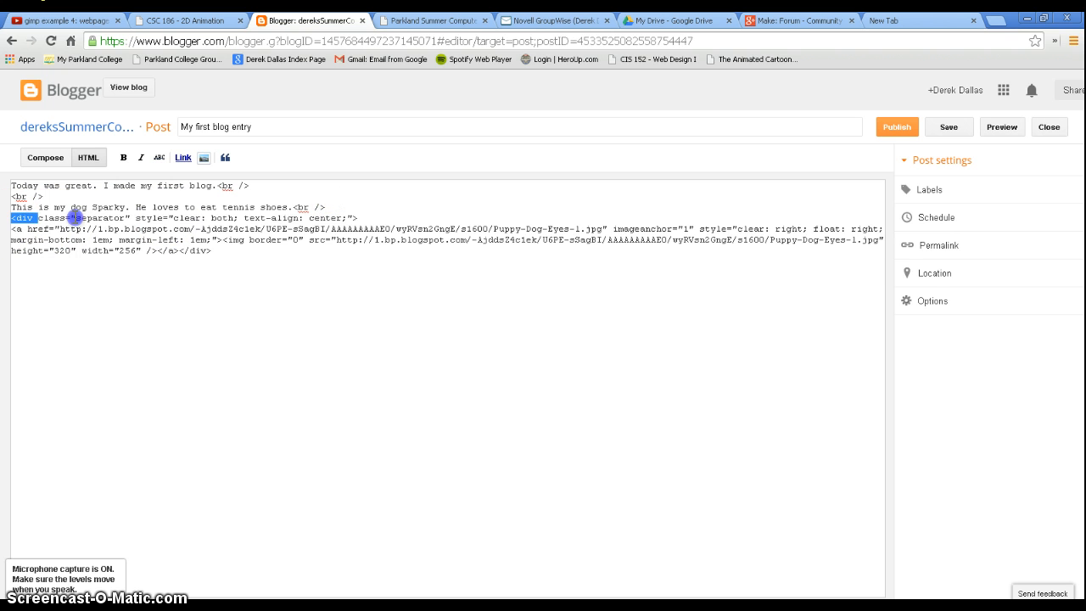
Examine the div, link and image code for the puppy picture in the HTML, and return to Compose view.
drag(74, 217, 372, 213)
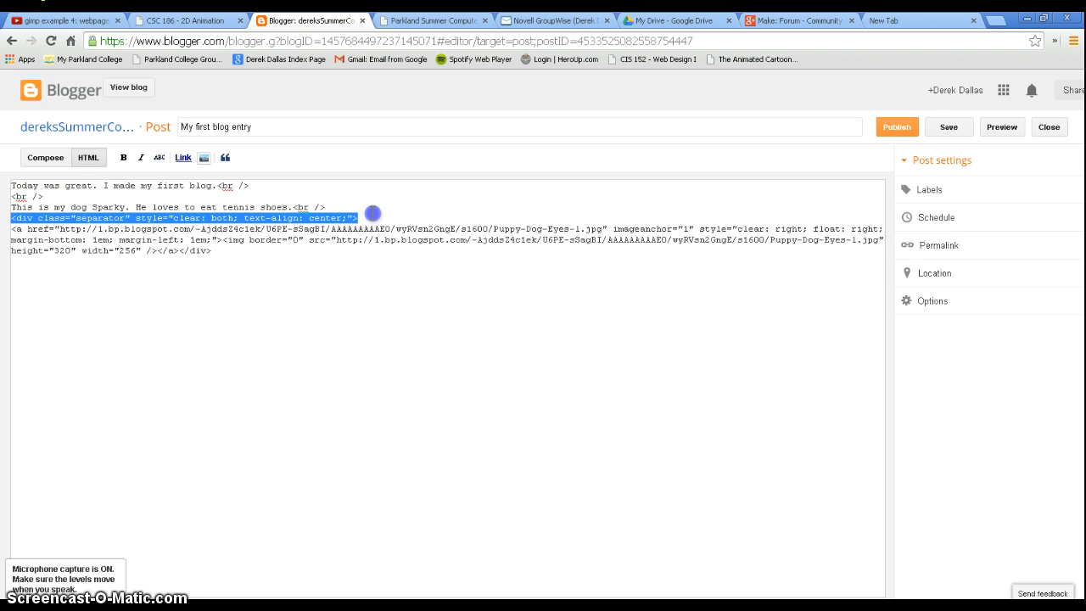
drag(223, 258, 21, 218)
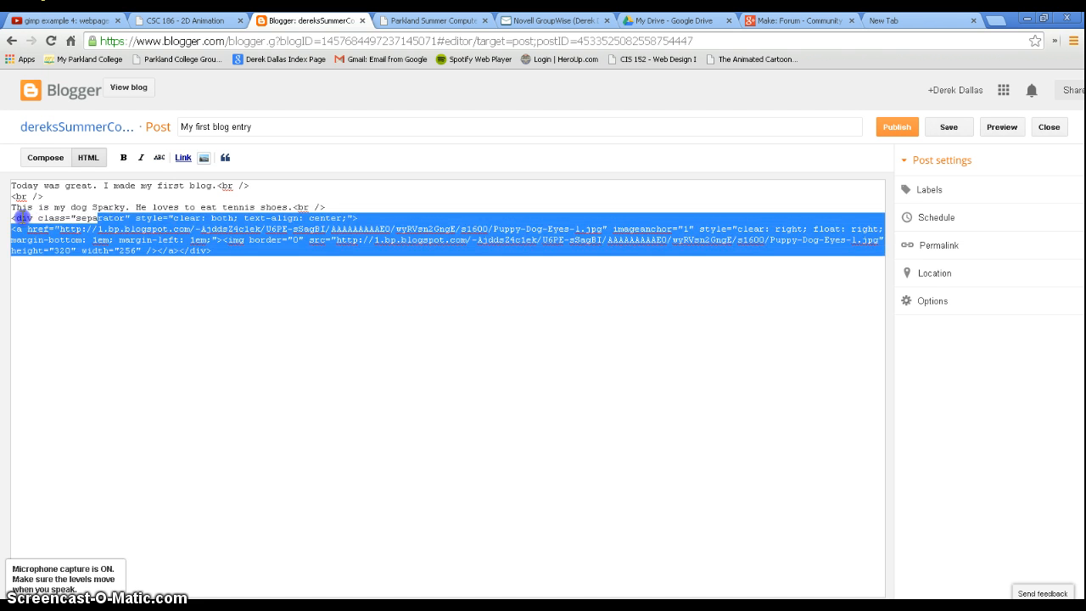
click(467, 301)
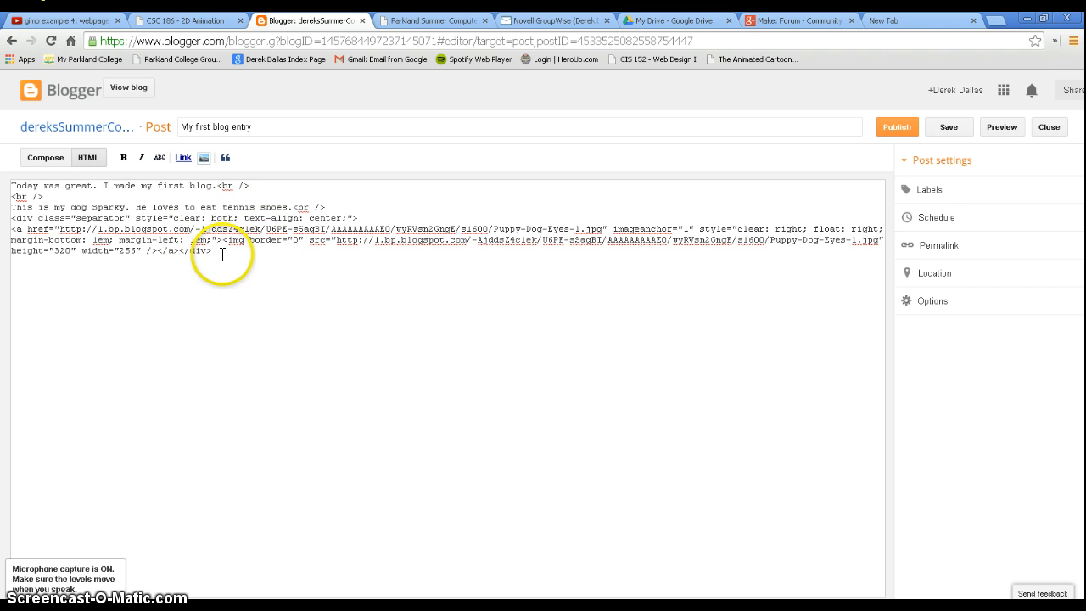
shift+click(9, 213)
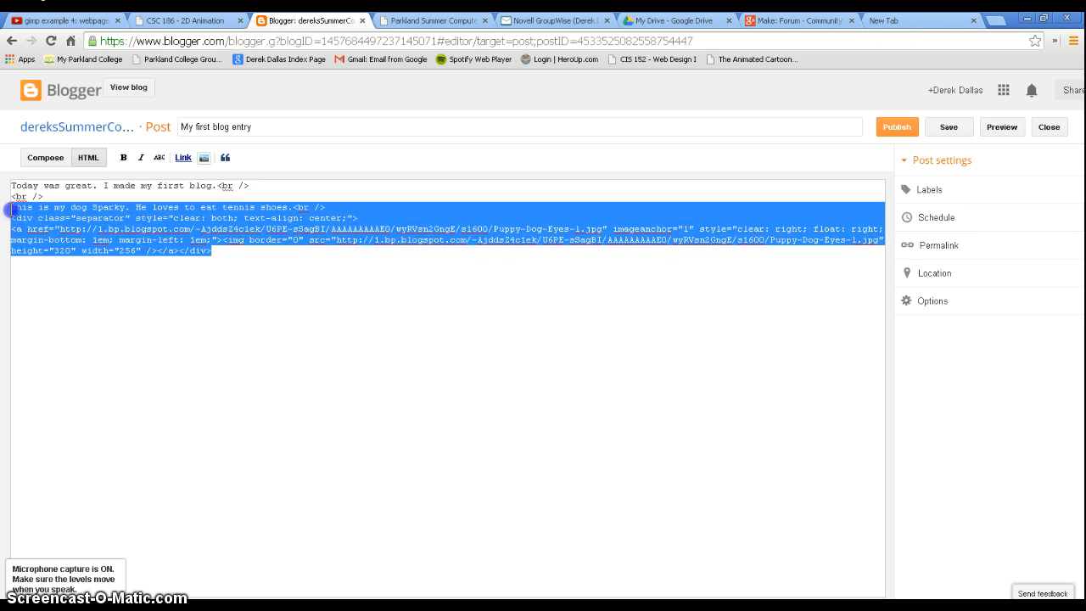
click(45, 158)
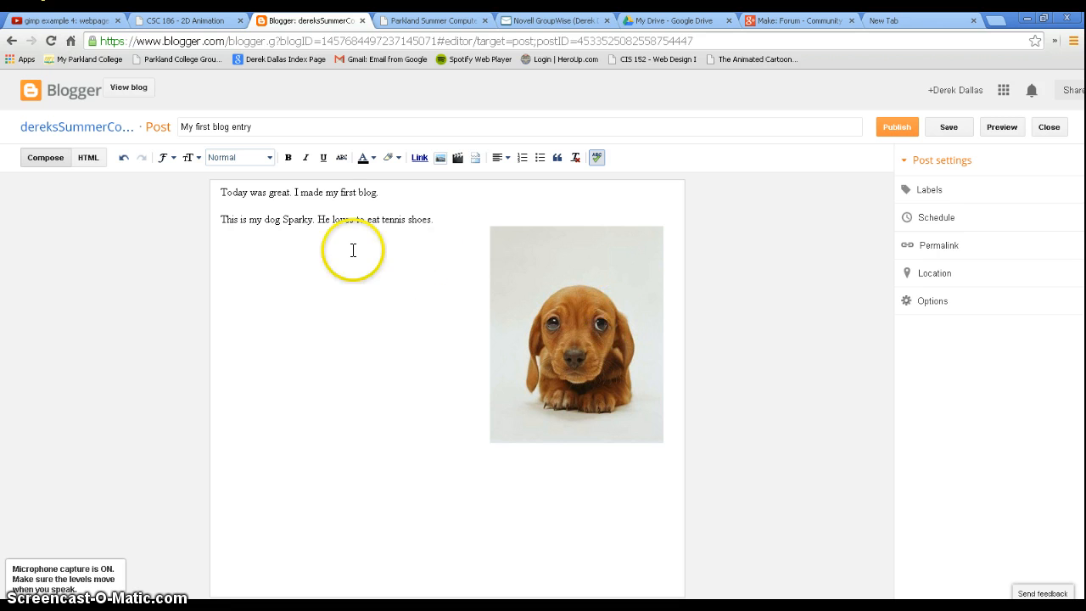
Make the line "Today was great. I made my first blog." bold and place the cursor after the tennis shoes sentence.
drag(379, 191, 212, 186)
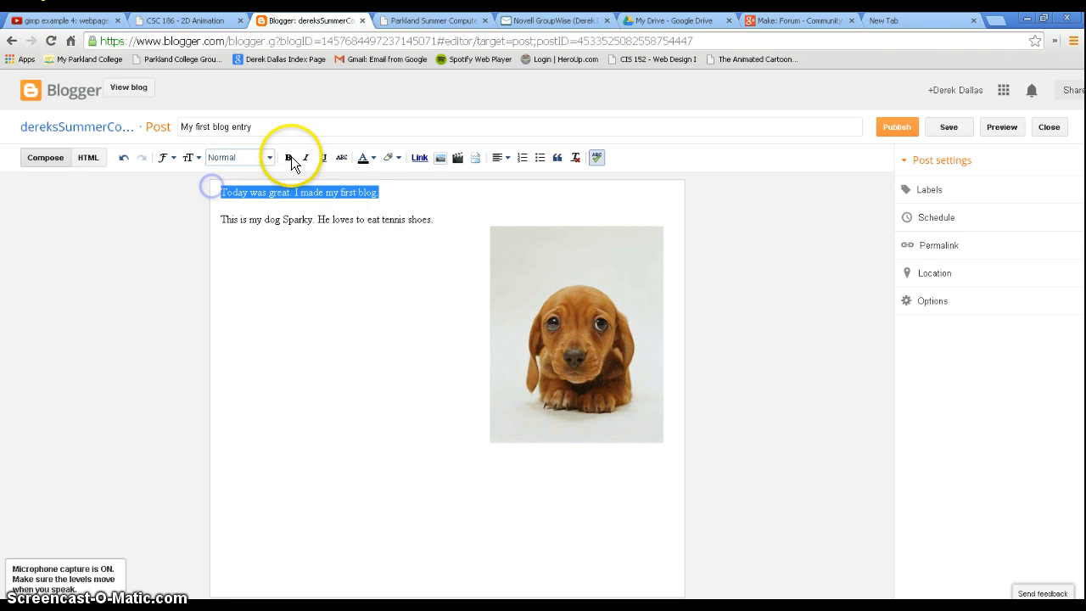
click(288, 158)
click(446, 215)
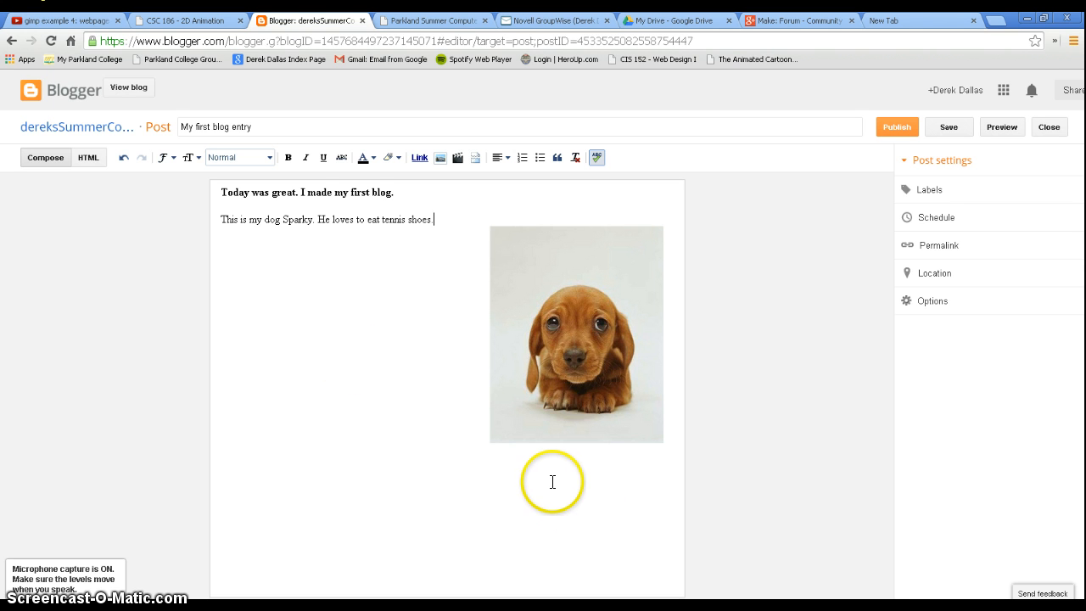
Insert the YouTube video "Intro to use Youtube to make webcam videos for Parkland College Girls camp Summer 2014" from the account's own videos.
click(460, 155)
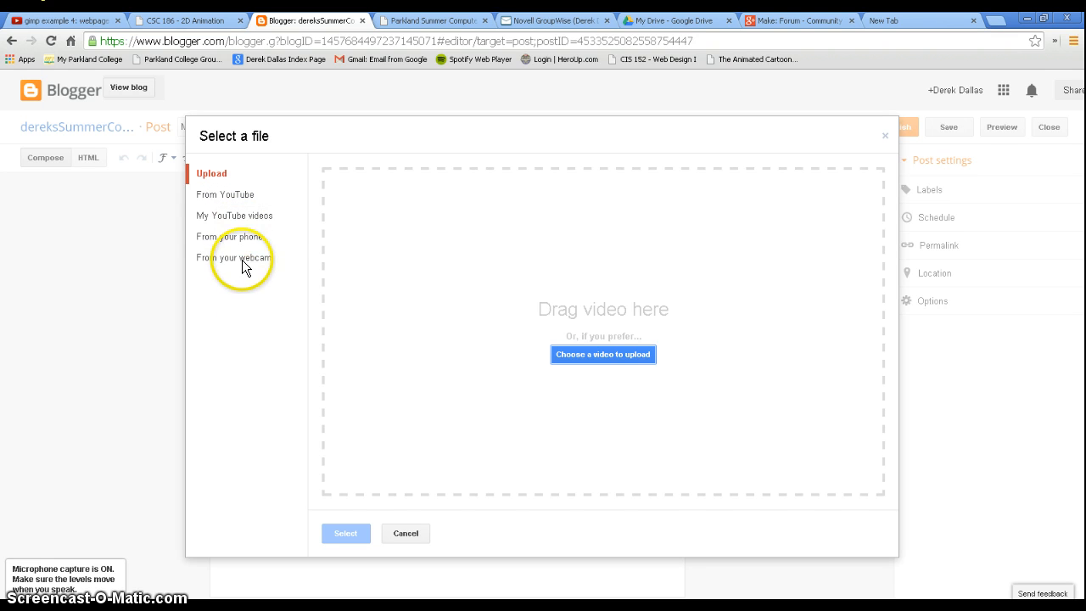
click(234, 217)
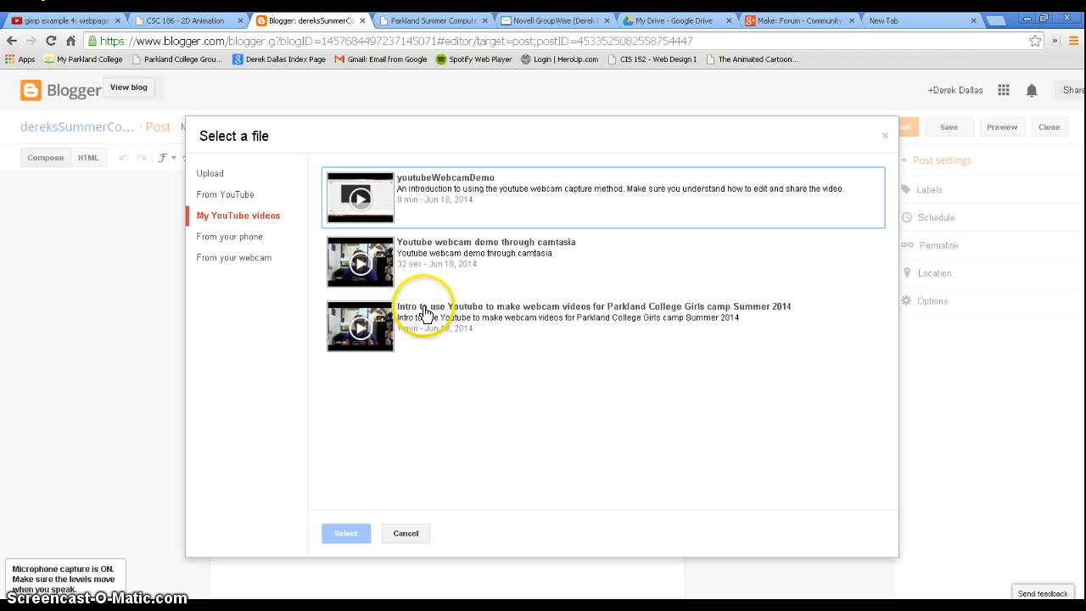
click(695, 307)
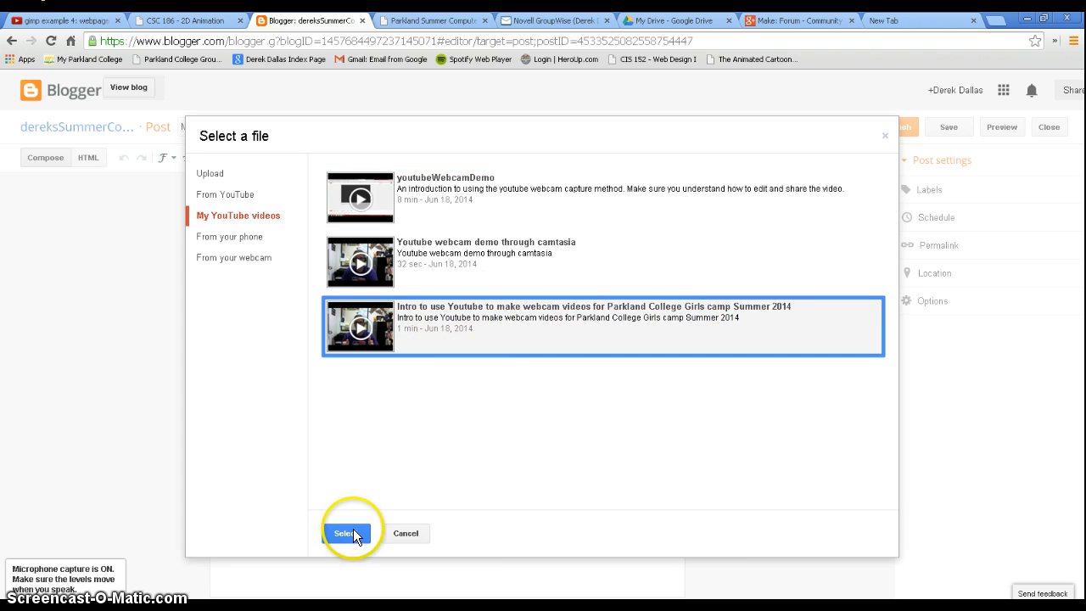
click(348, 532)
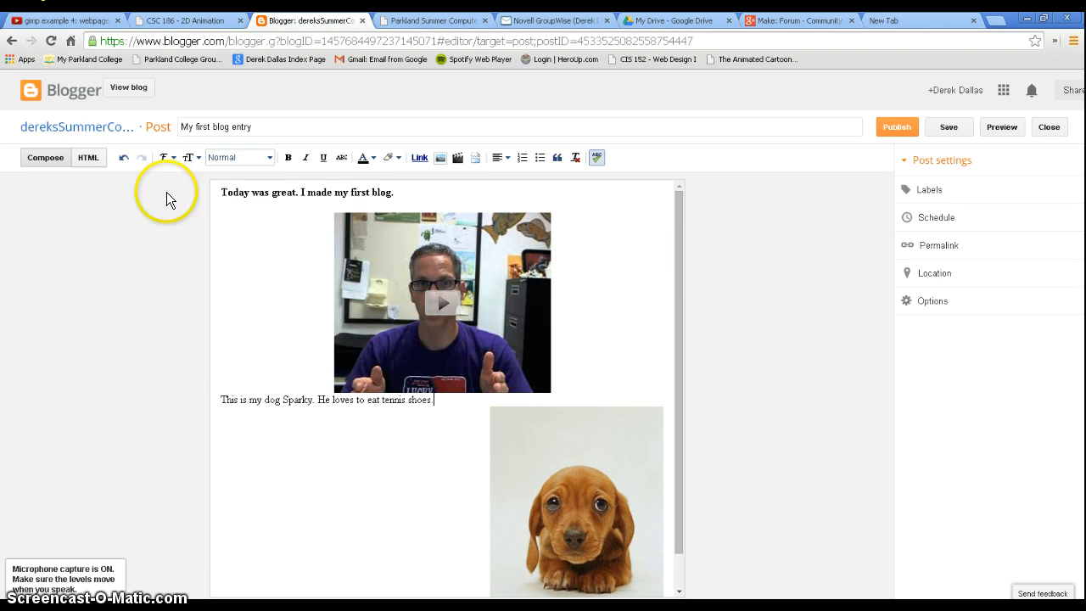
Move the video's div and object code below the puppy image code in the HTML, and return to Compose view.
click(431, 244)
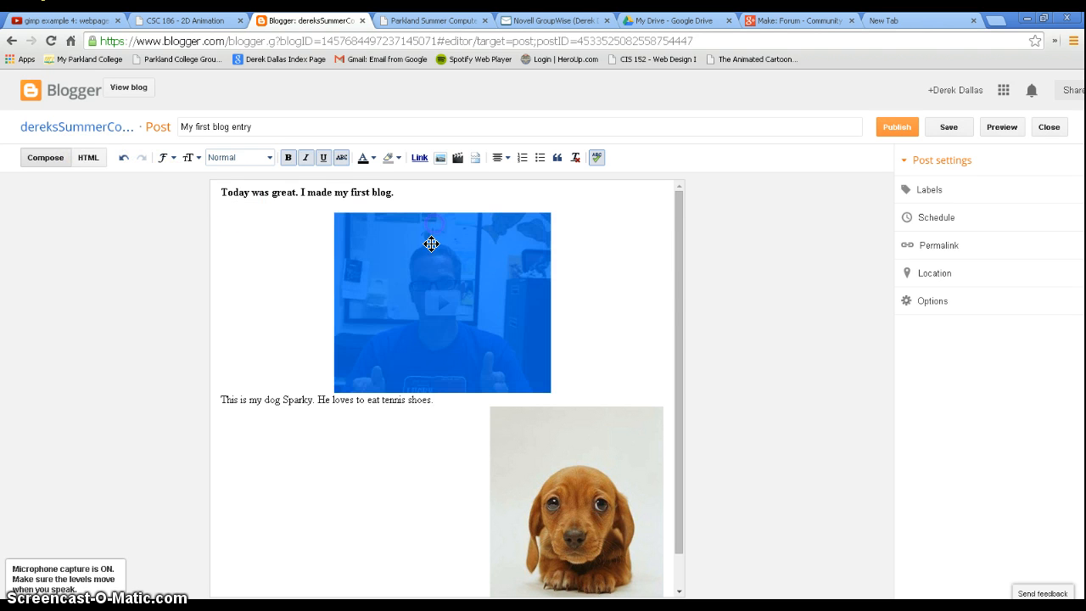
click(95, 157)
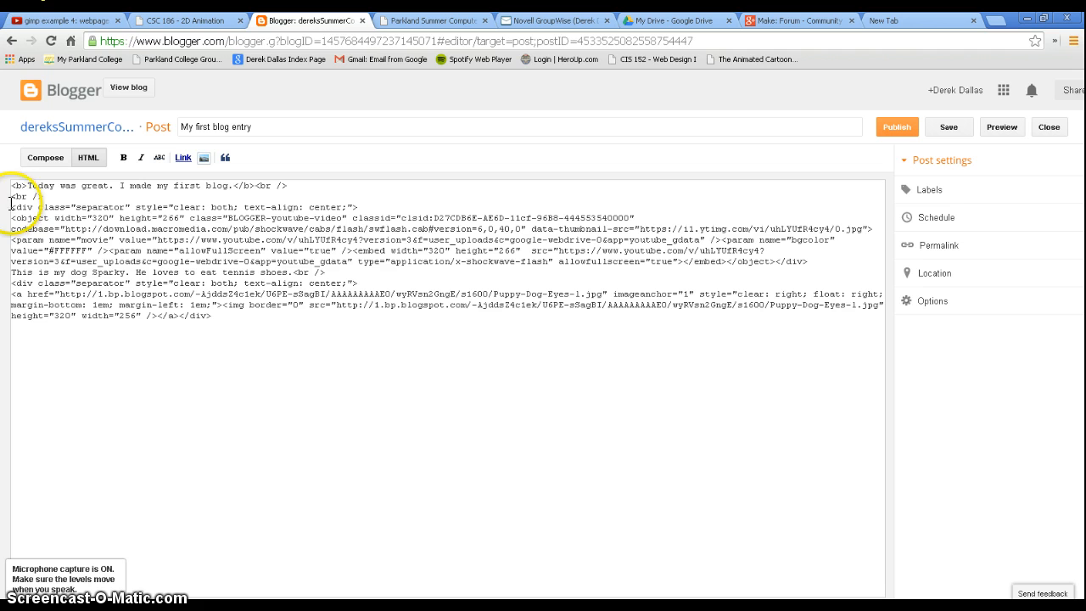
drag(10, 207, 13, 227)
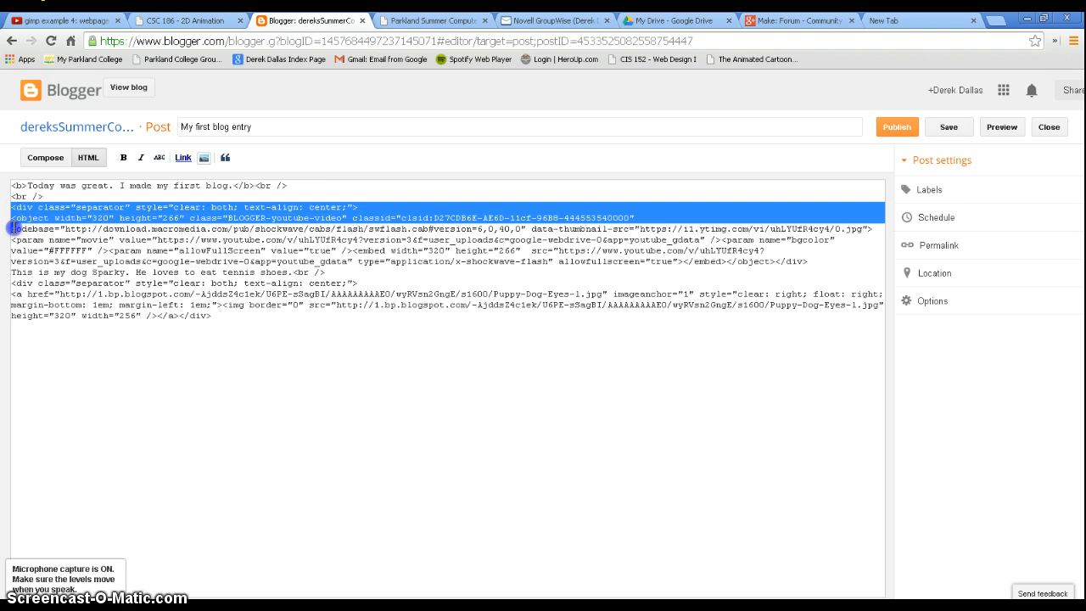
drag(12, 227, 822, 261)
key(ctrl+c)
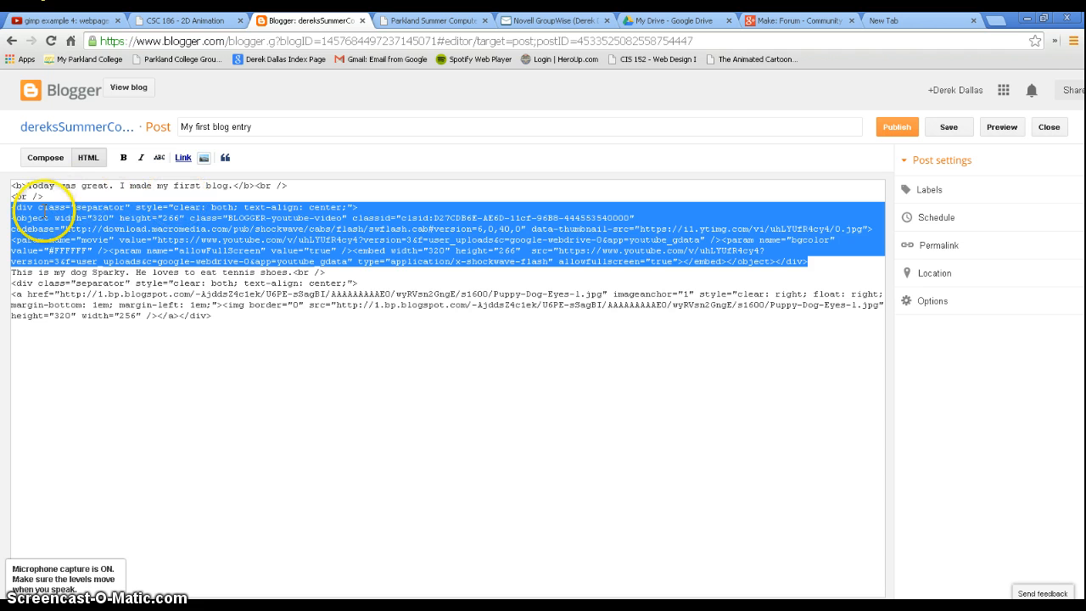
key(Delete)
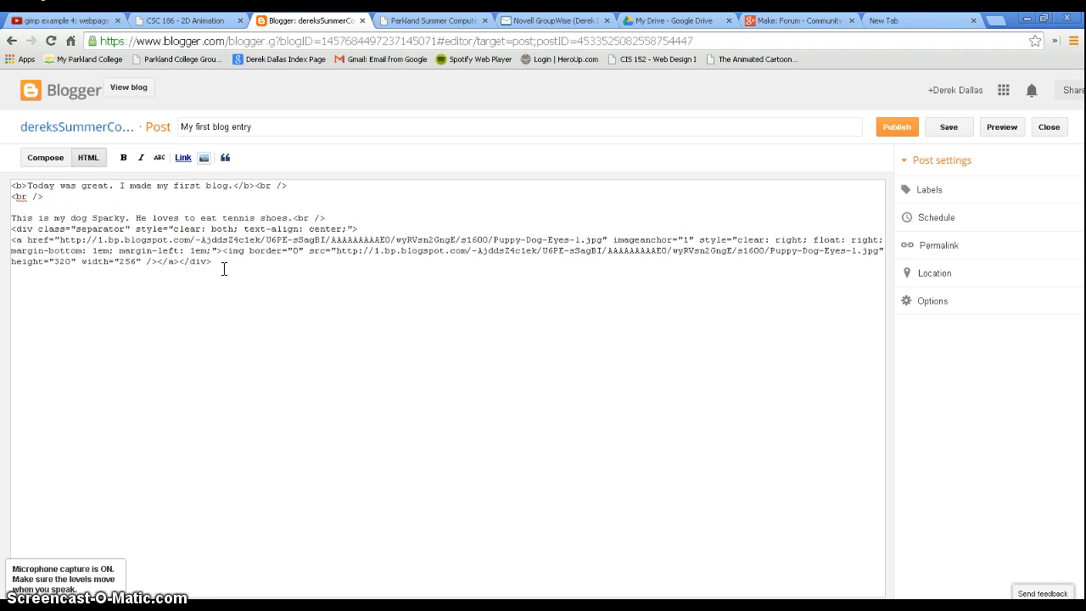
key(ctrl+v)
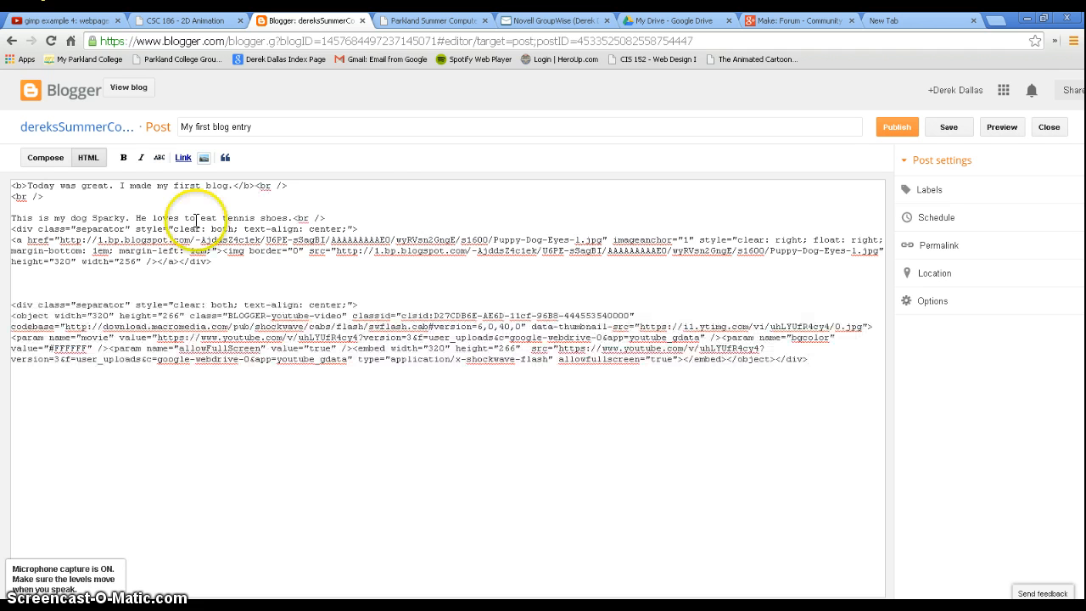
click(55, 163)
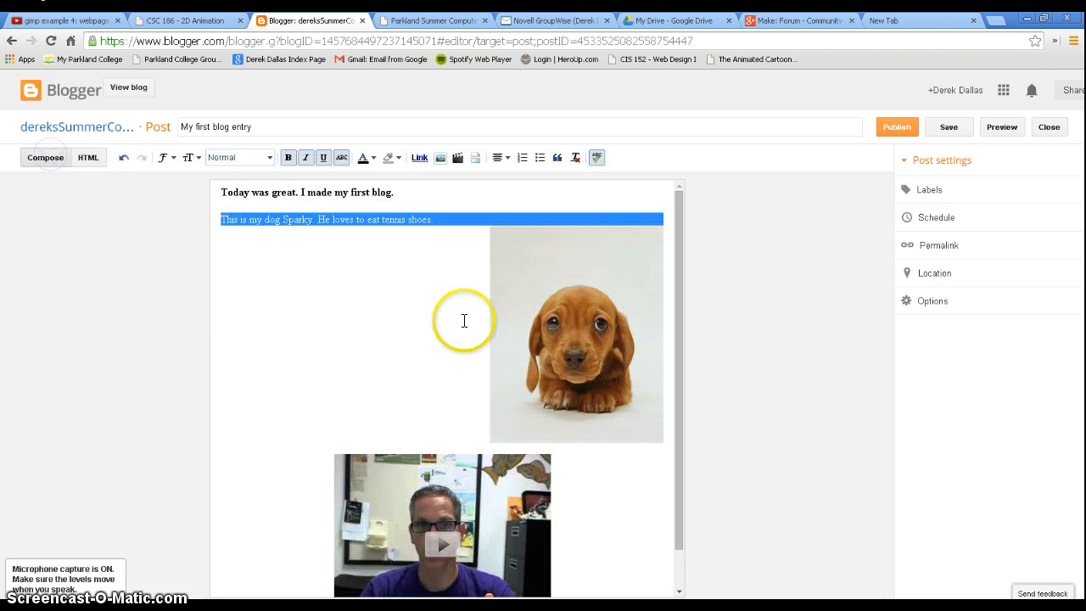
scroll(511, 464, down, 1)
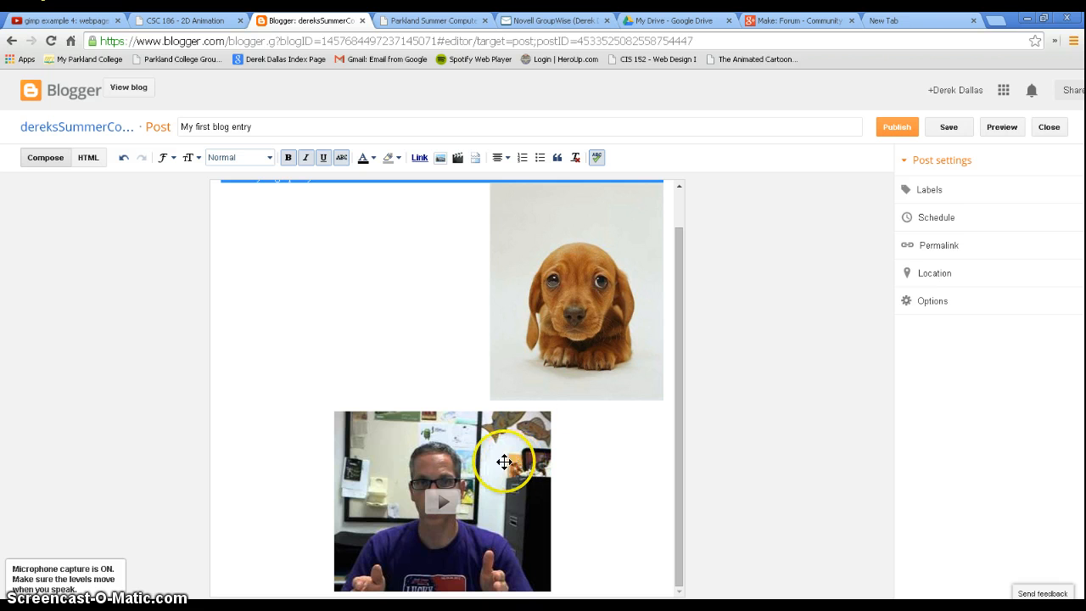
click(603, 292)
click(602, 482)
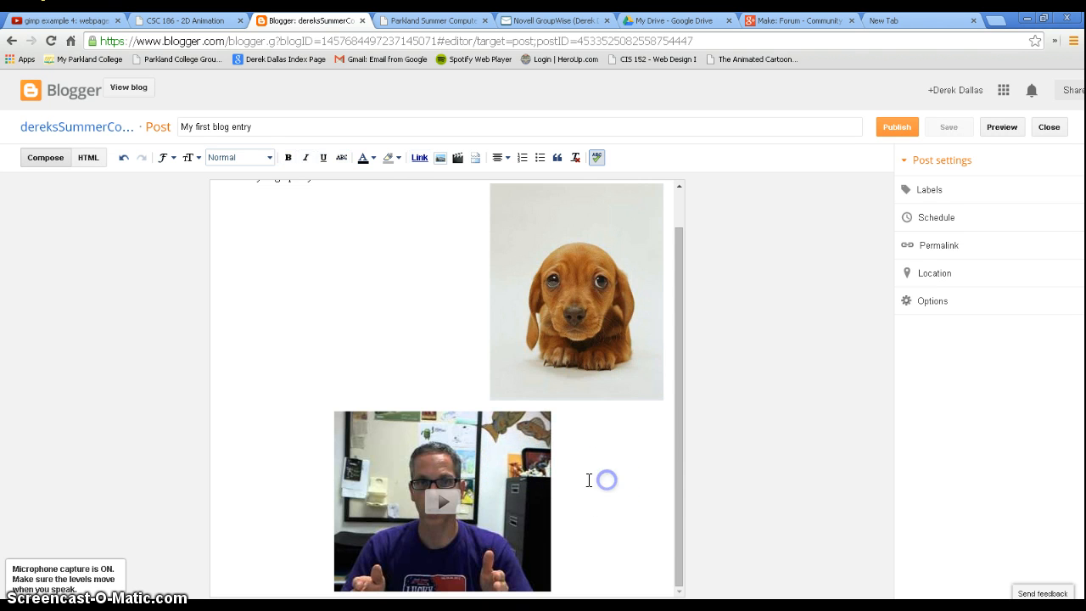
click(565, 506)
click(680, 479)
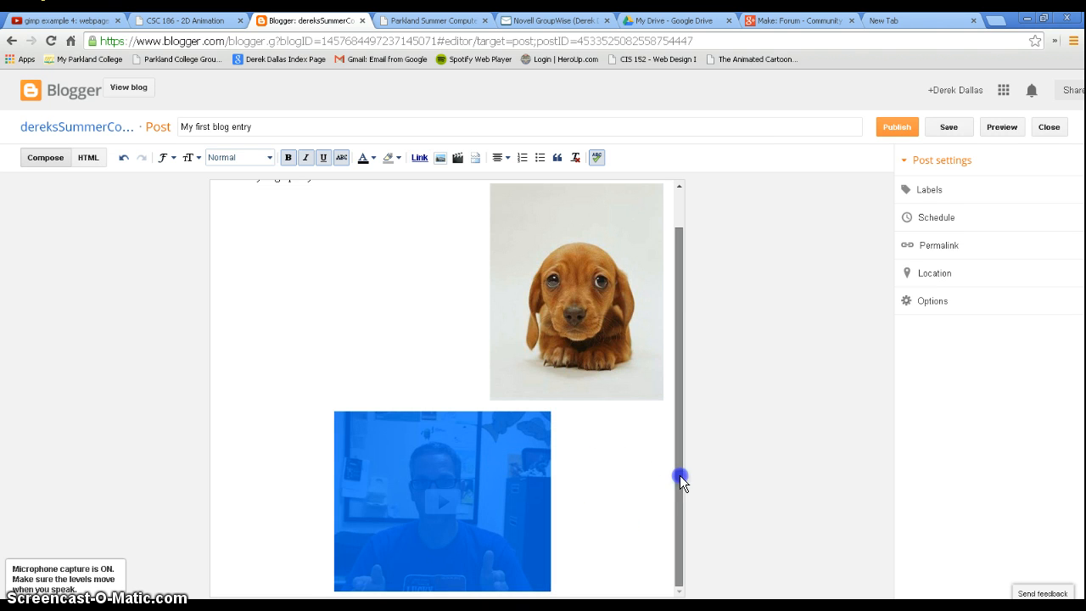
drag(677, 373, 671, 292)
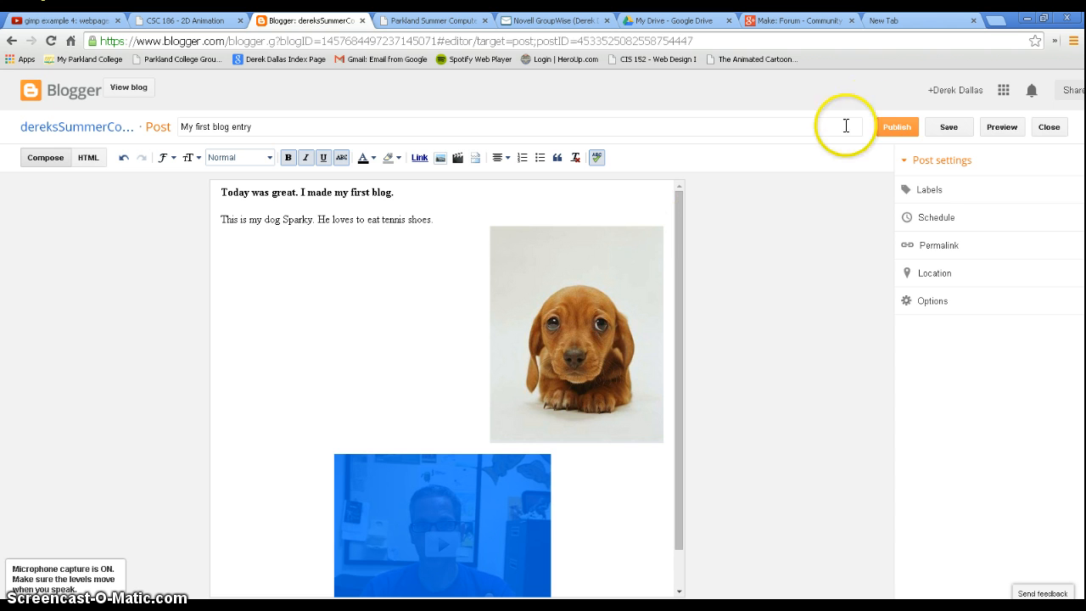
Publish the post and share it on Google+ with Parkland, leaving the comment empty.
click(897, 128)
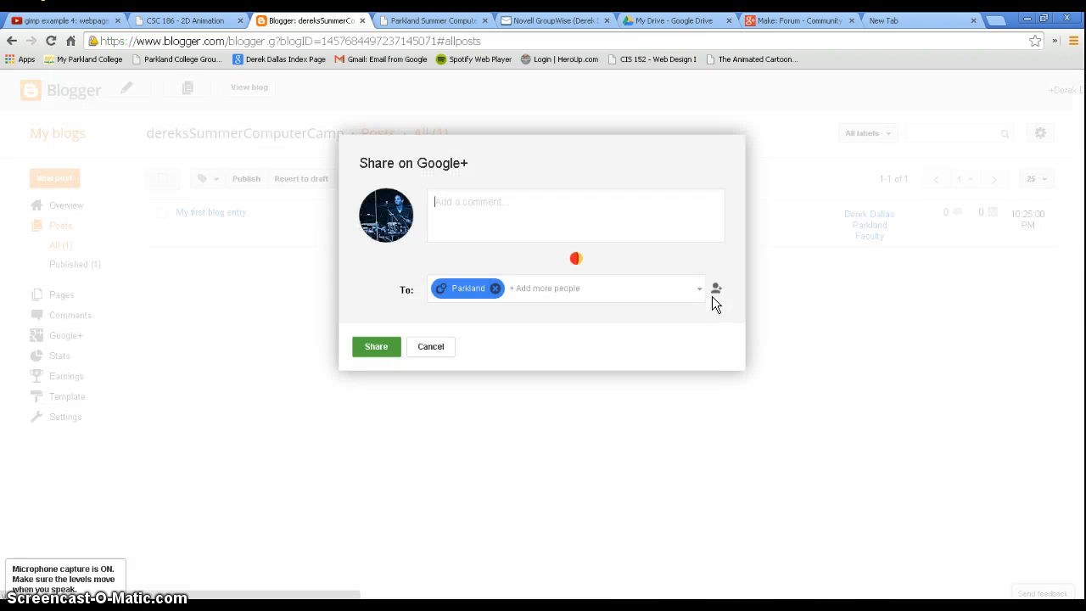
click(544, 224)
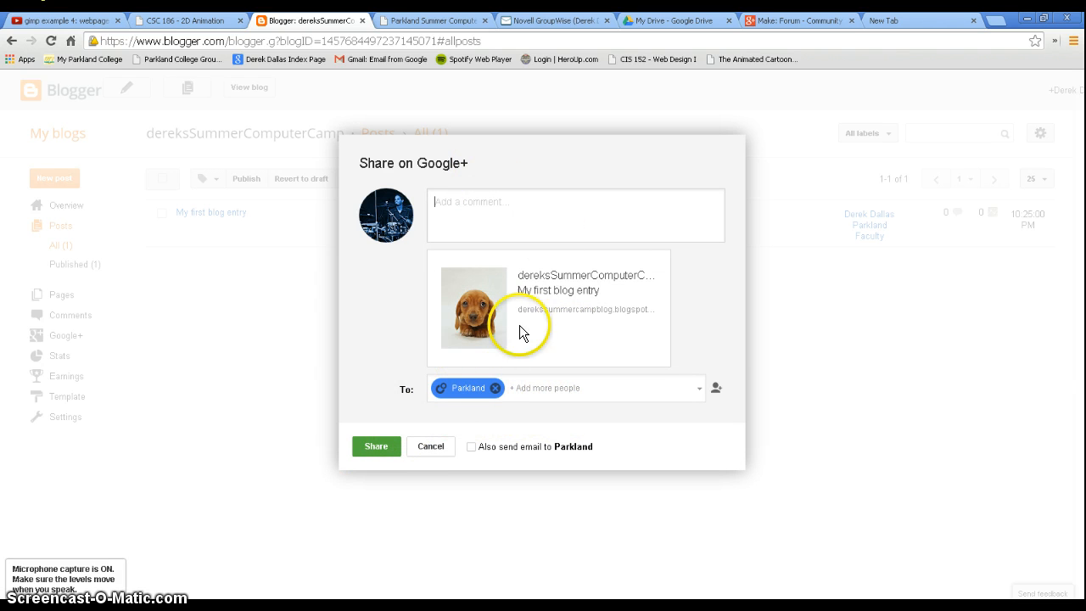
click(373, 445)
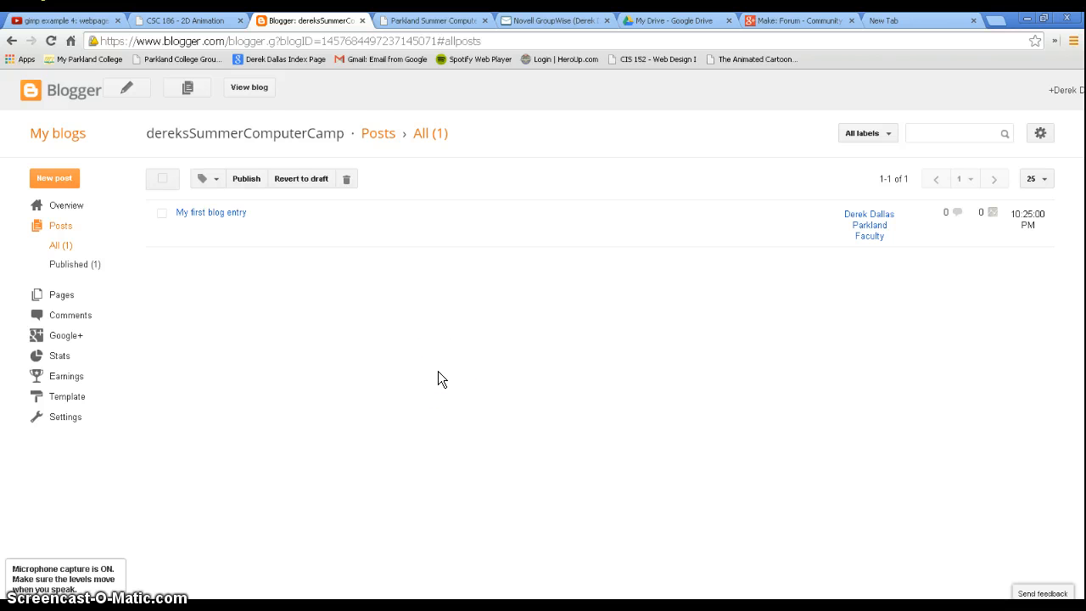
Open the live blog and examine the published post's text, puppy picture and video.
click(250, 88)
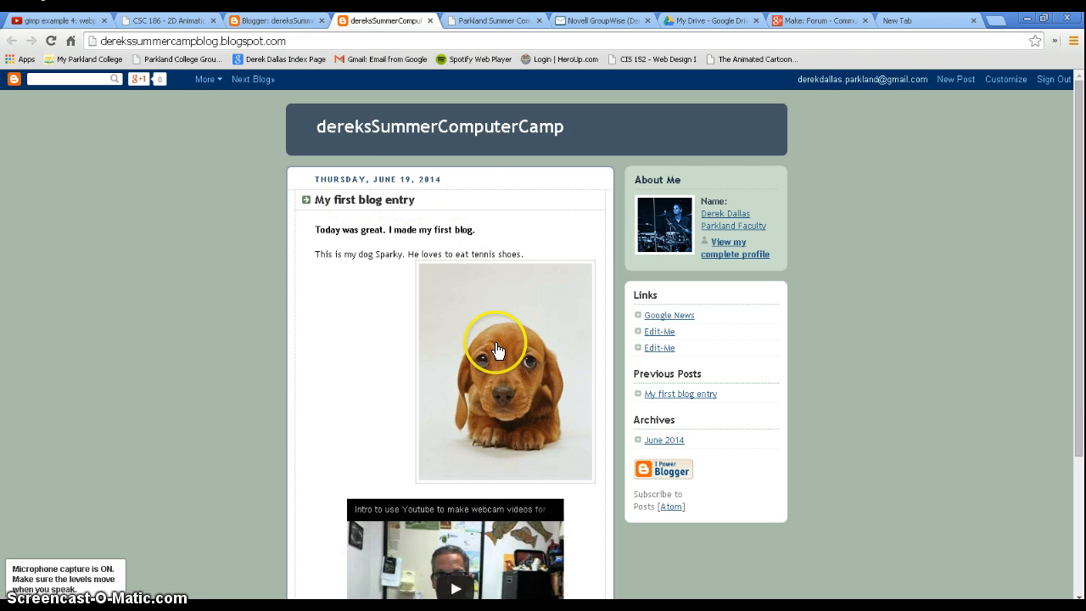
scroll(498, 350, down, 5)
scroll(509, 339, up, 5)
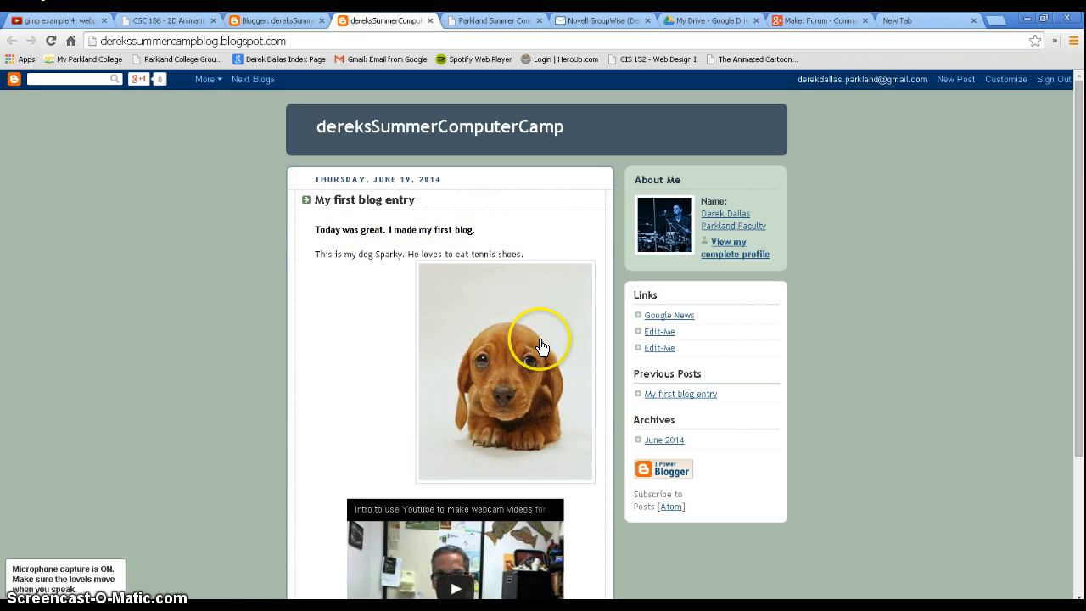
scroll(541, 346, down, 3)
scroll(514, 422, up, 2)
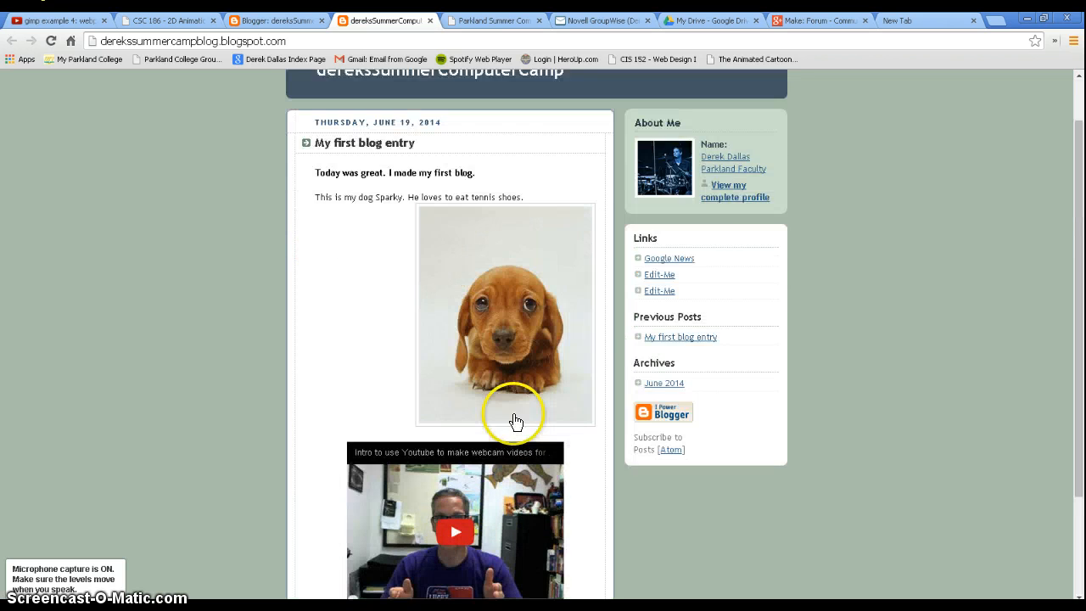
scroll(514, 422, up, 1)
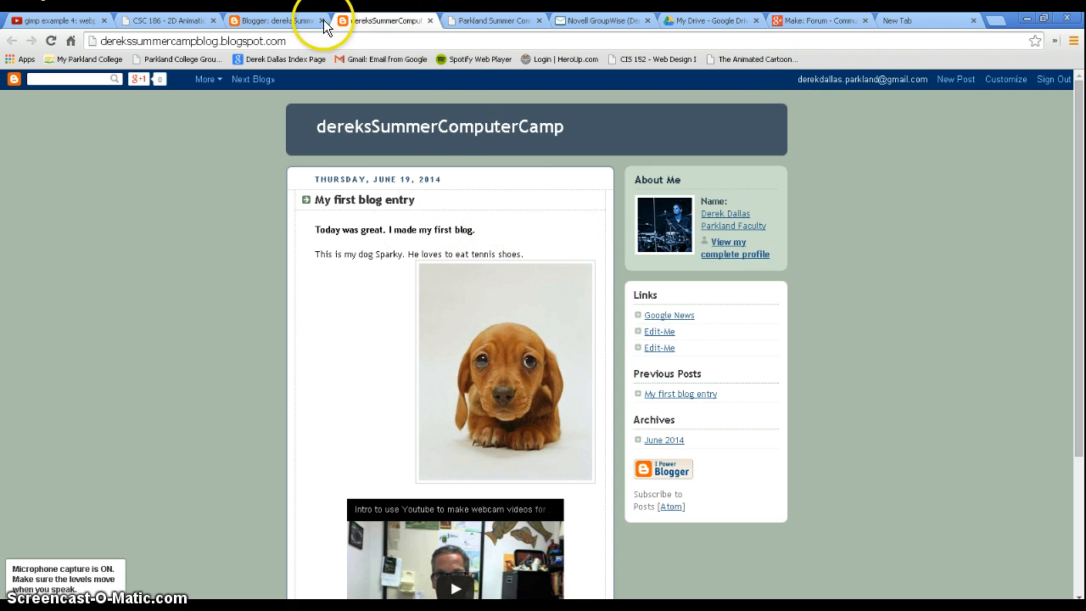
Return to the Blogger dashboard and open "My first blog entry" for editing from the summer camp blog's post list.
click(281, 19)
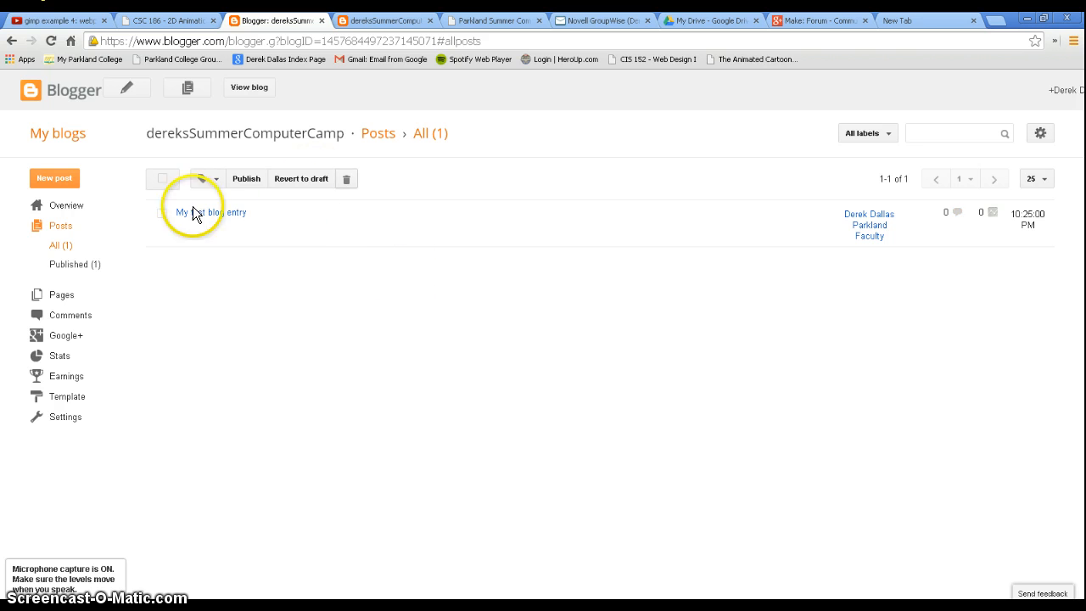
click(54, 135)
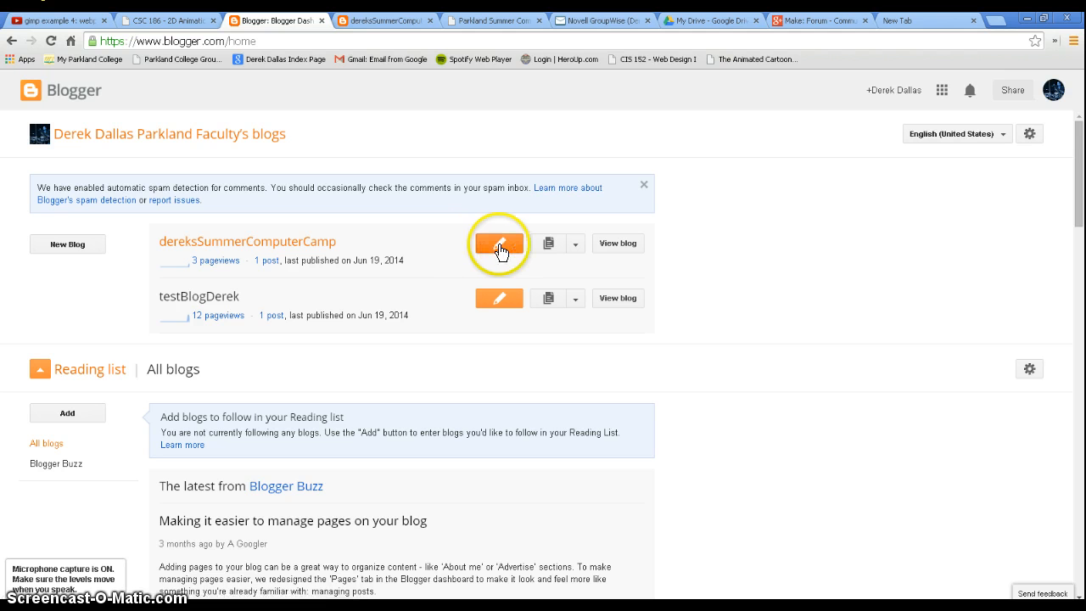
click(501, 248)
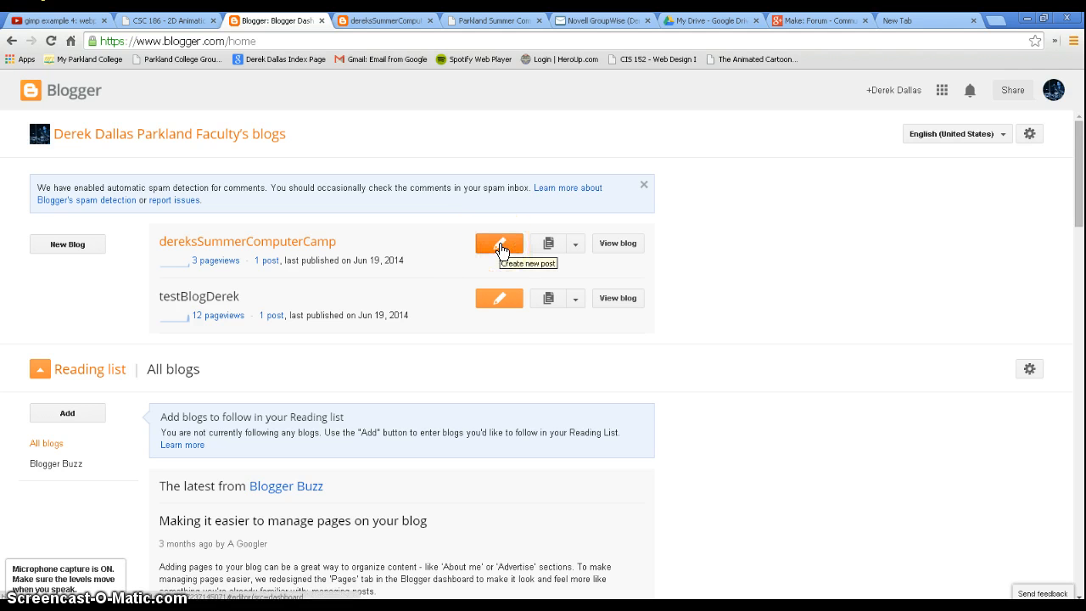
click(547, 244)
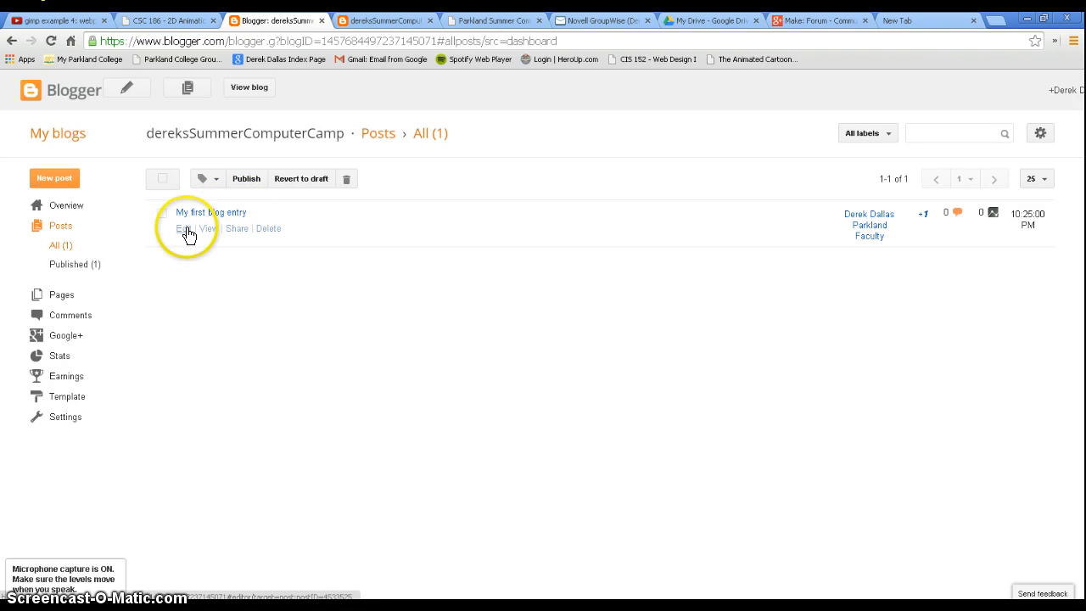
click(188, 235)
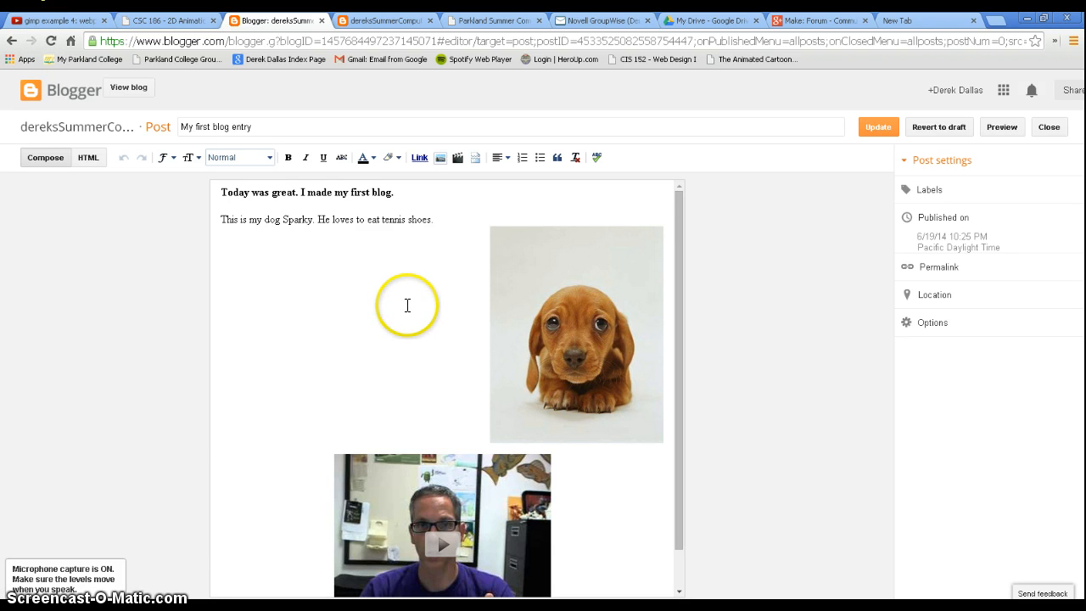
scroll(417, 297, down, 1)
scroll(416, 405, up, 1)
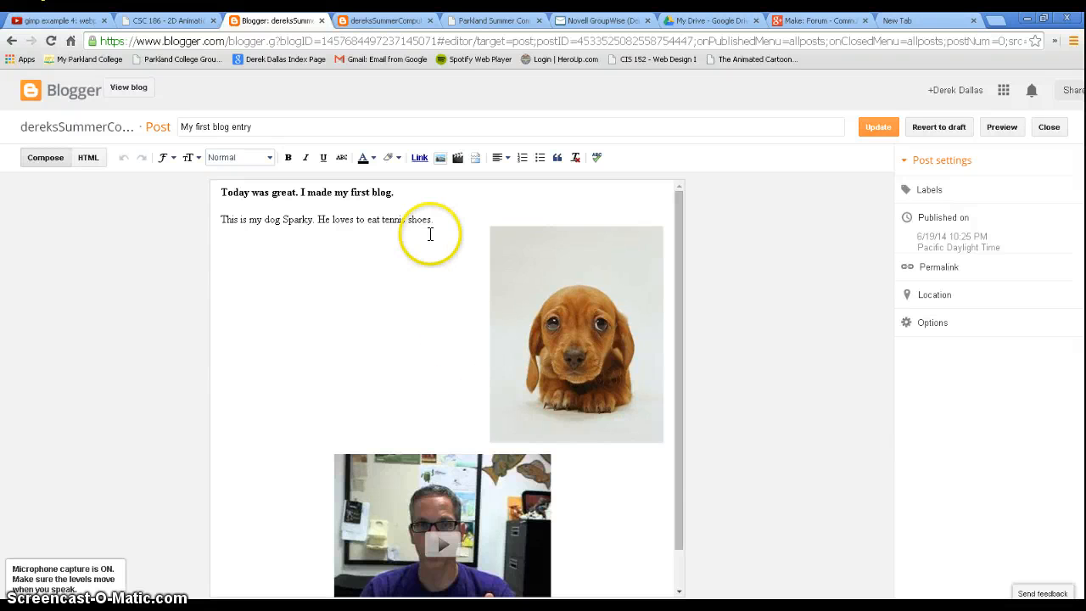
Set the font of the sentences about the dog Sparky to Verdana.
drag(435, 219, 188, 219)
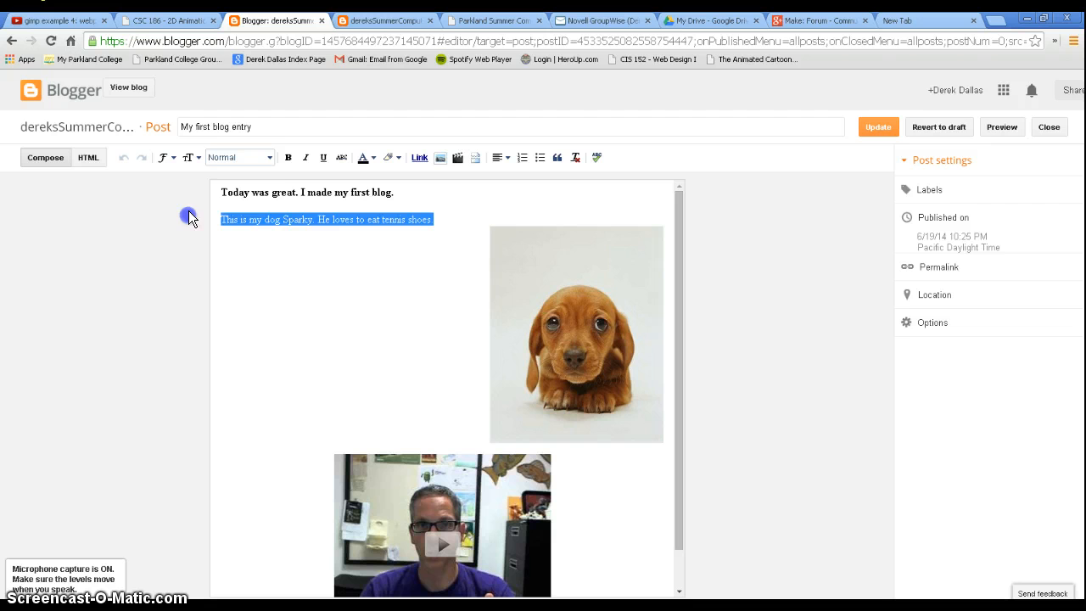
click(167, 157)
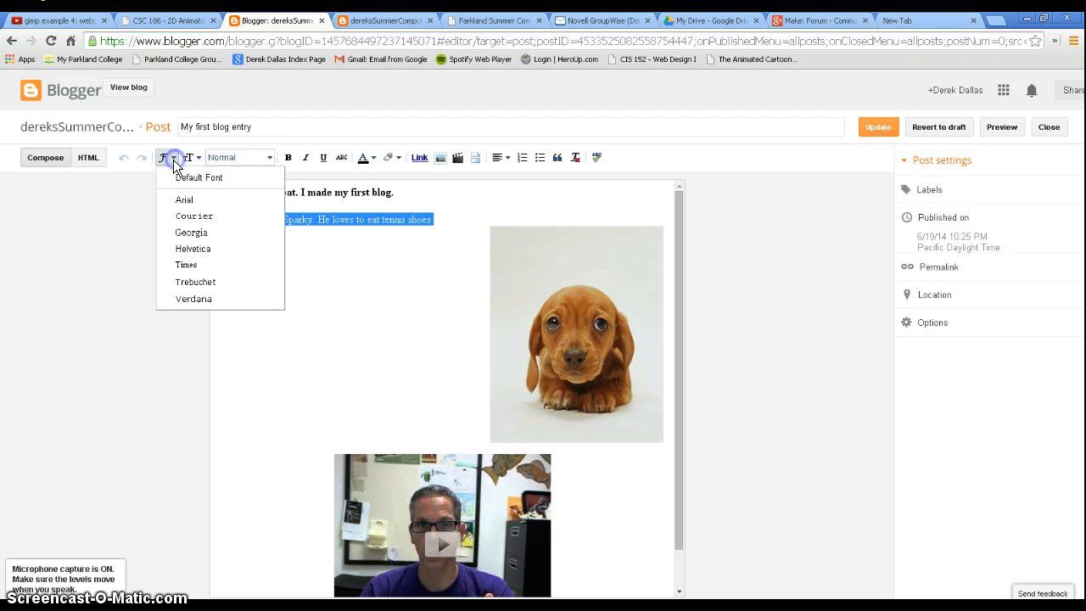
click(191, 299)
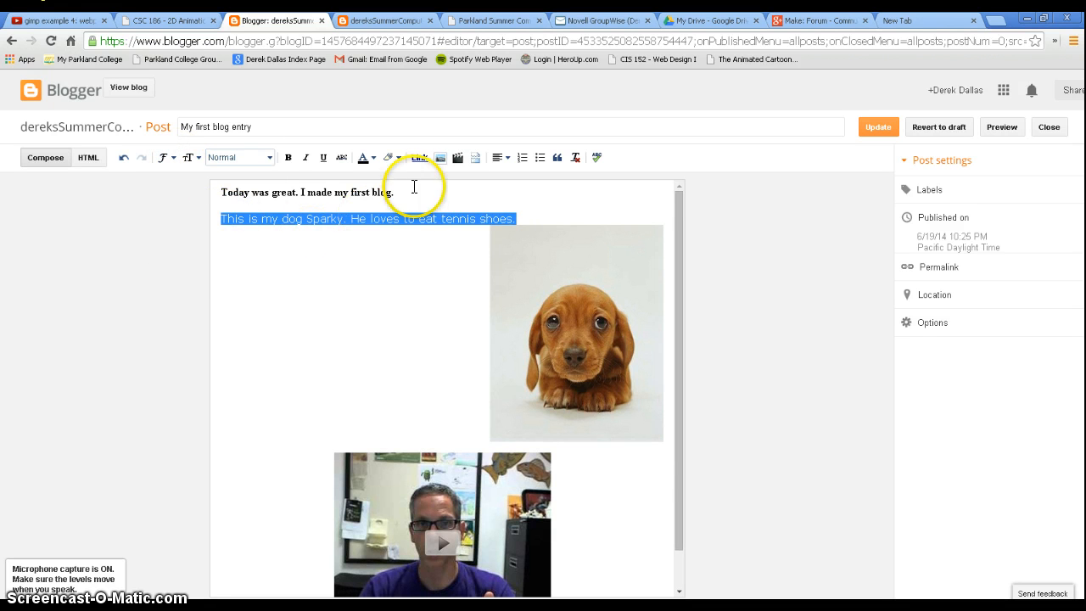
Set the line "Today was great. I made my first blog." to Verdana and format it as a Heading.
drag(415, 186, 178, 194)
click(167, 157)
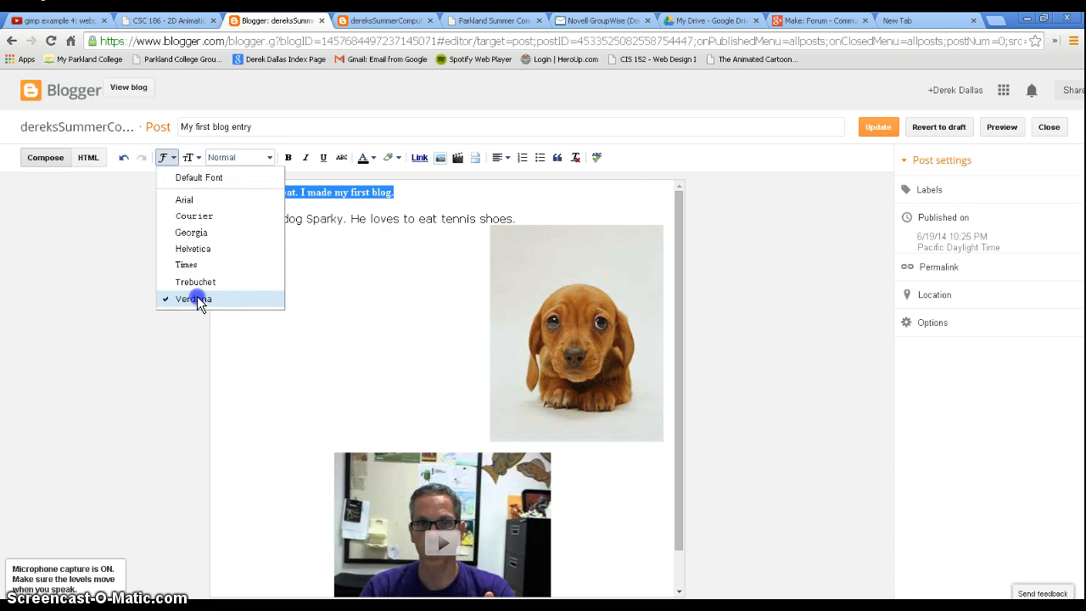
click(194, 297)
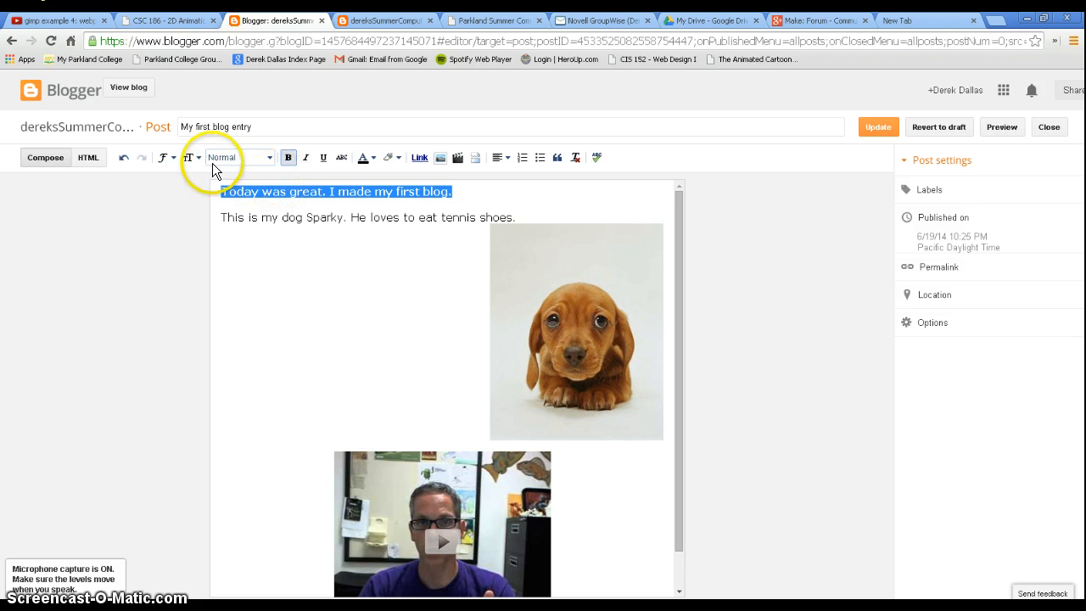
click(269, 157)
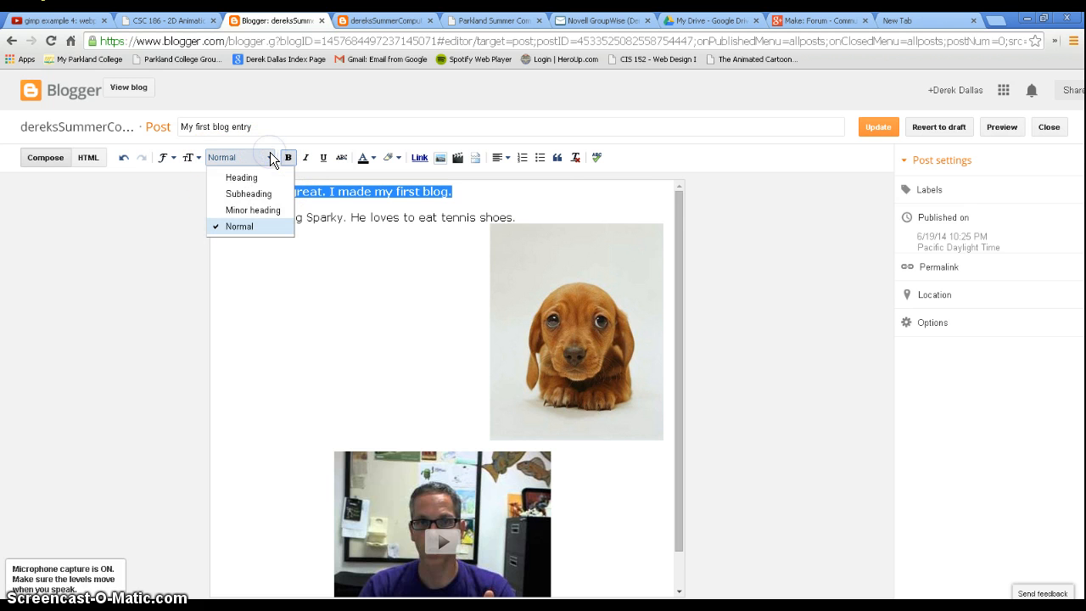
click(242, 177)
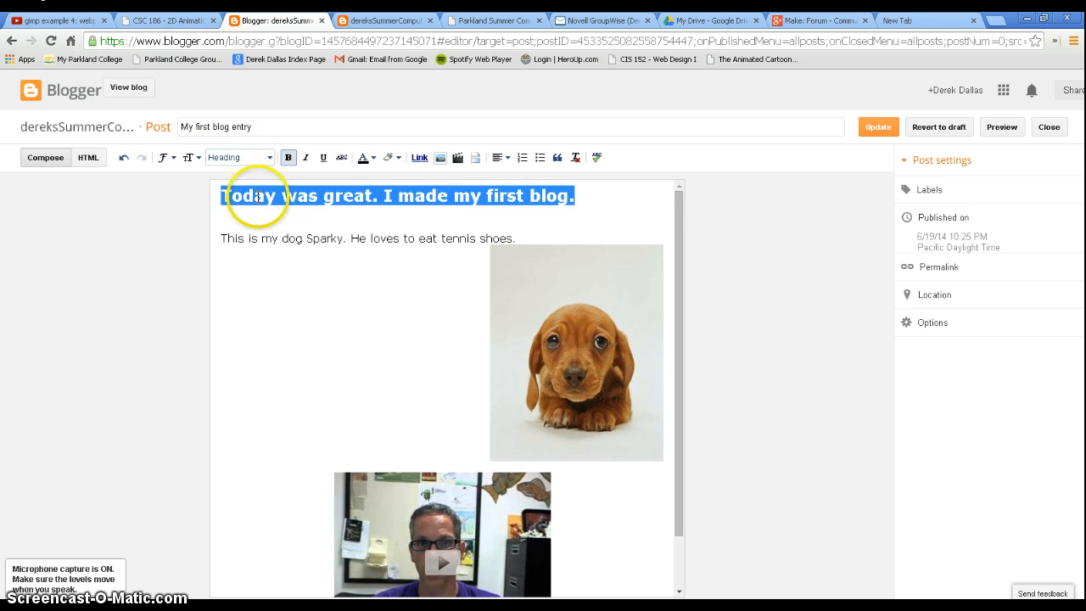
Insert an extra blank line between the heading and the sentences about the dog Sparky.
click(559, 233)
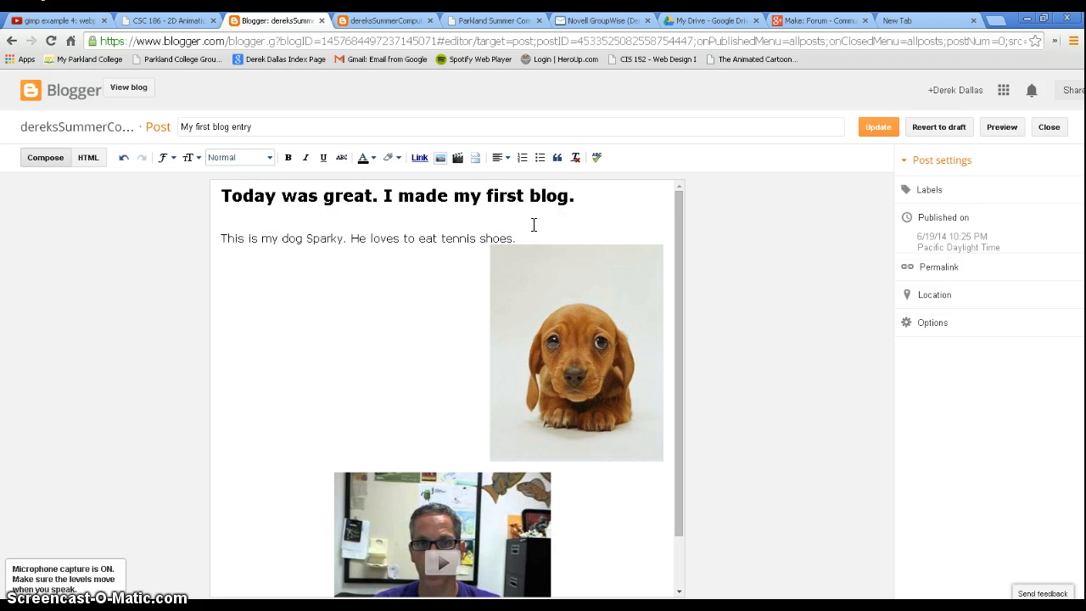
click(221, 238)
key(Return)
Resize the puppy picture to X-Large and add the caption "Sparky 5 years old".
click(537, 312)
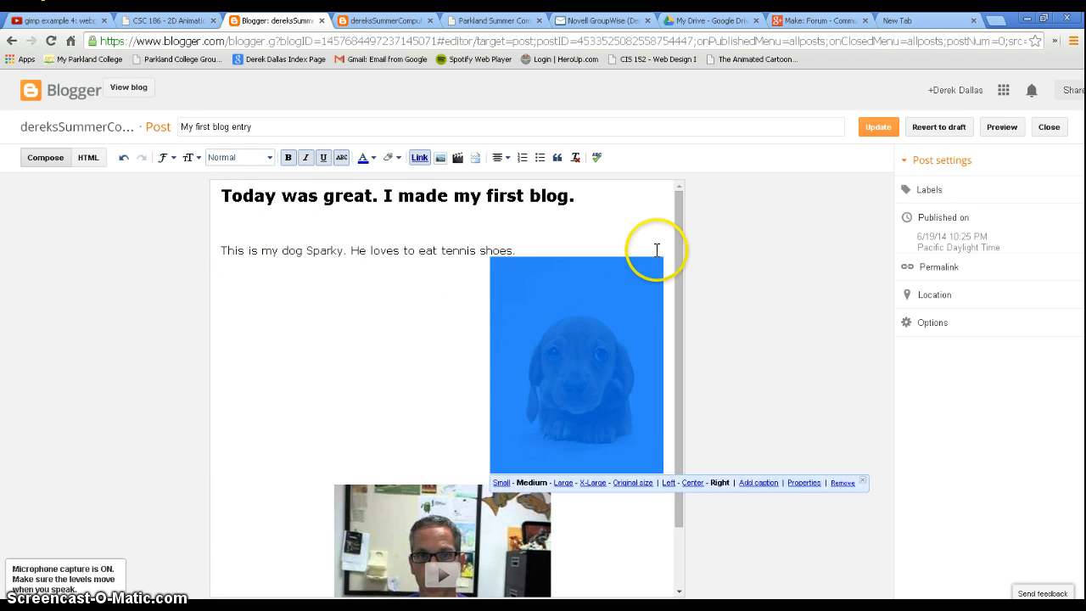
click(501, 482)
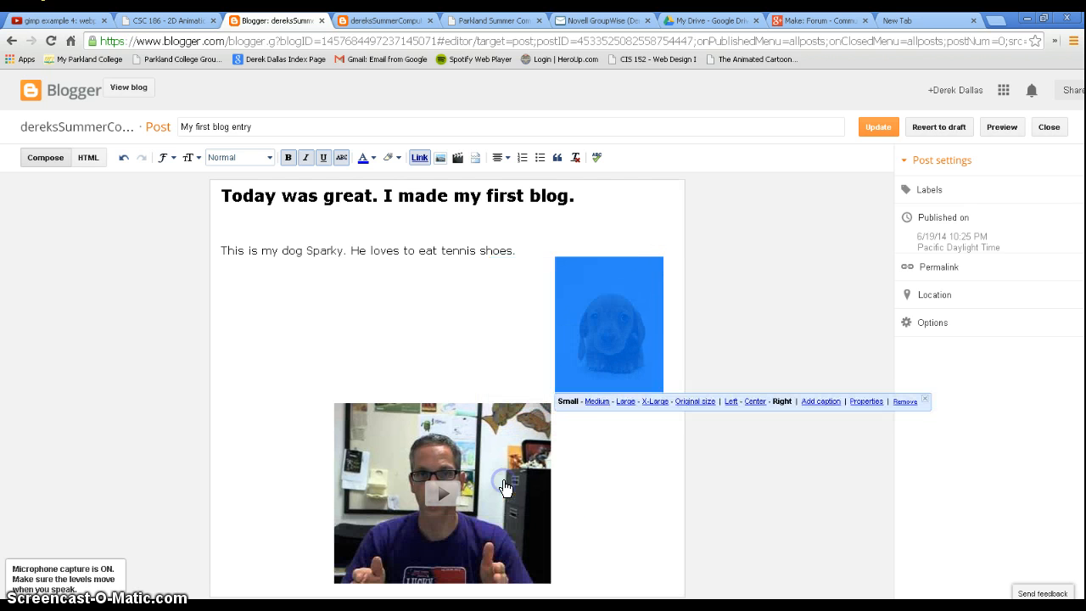
click(655, 401)
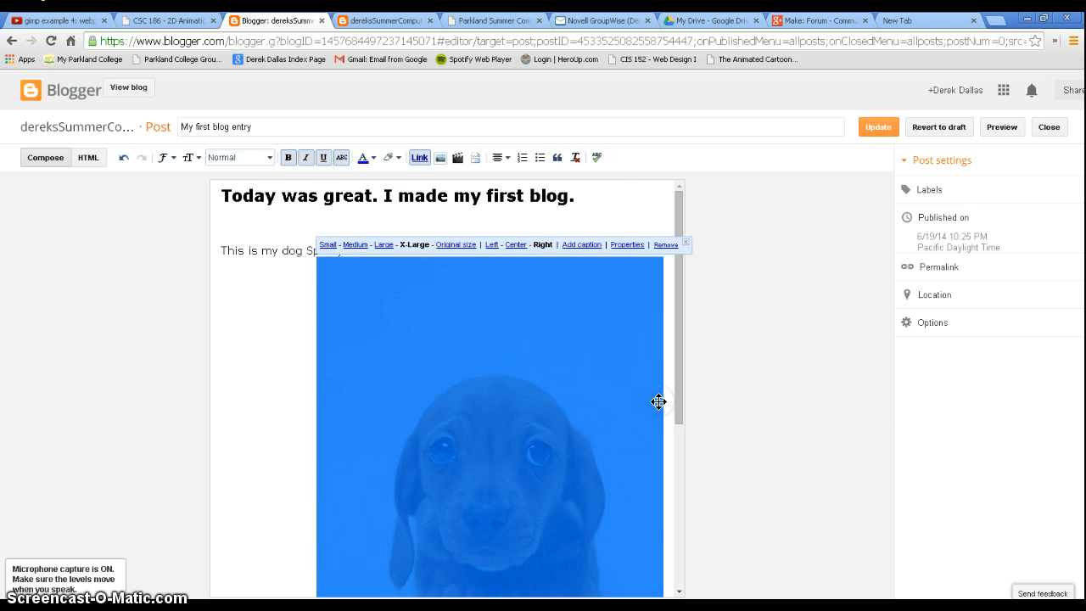
click(588, 244)
scroll(611, 289, down, 3)
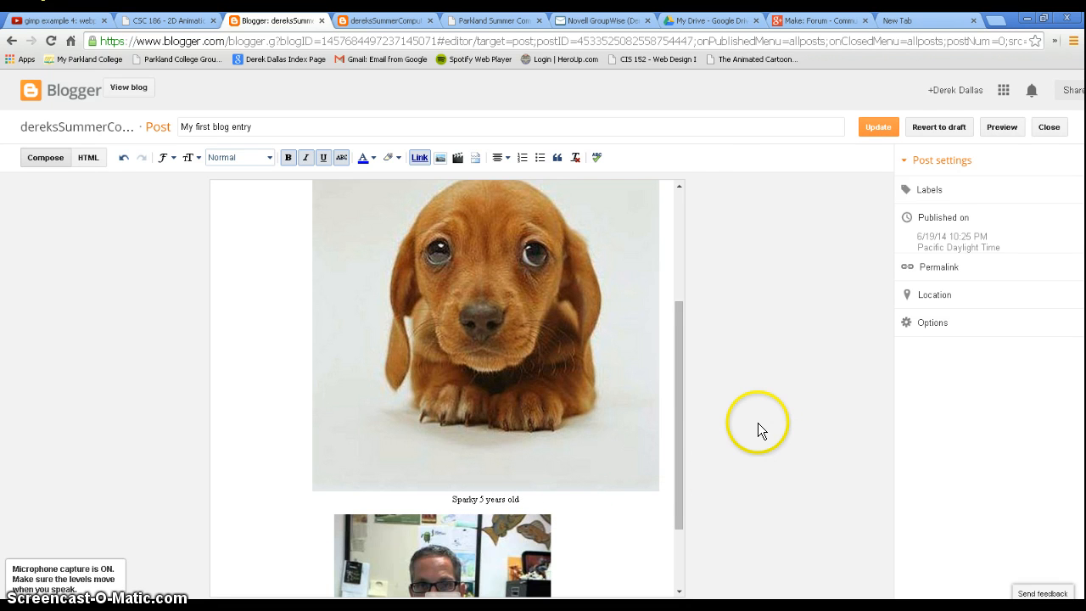
Open the puppy picture's image properties, examine the title text and alt text fields, and close the dialog leaving both empty.
click(620, 399)
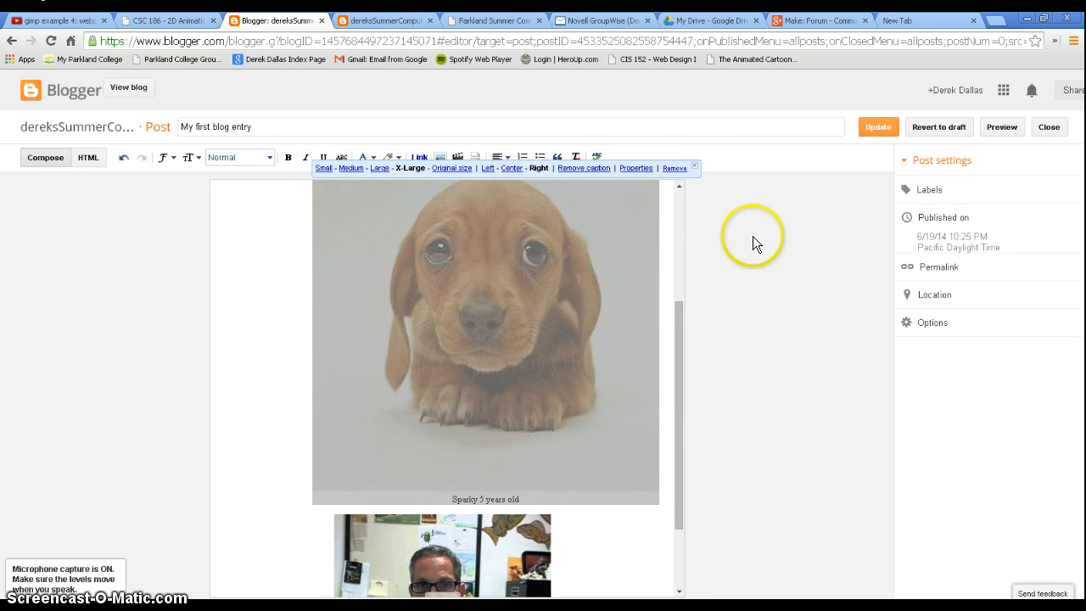
click(635, 167)
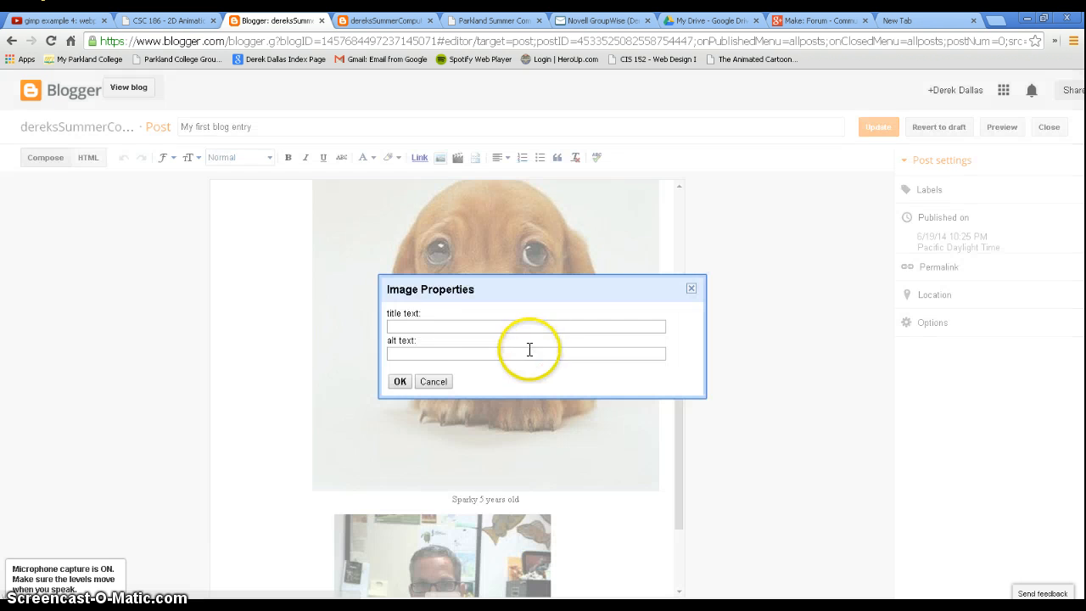
click(394, 326)
click(409, 353)
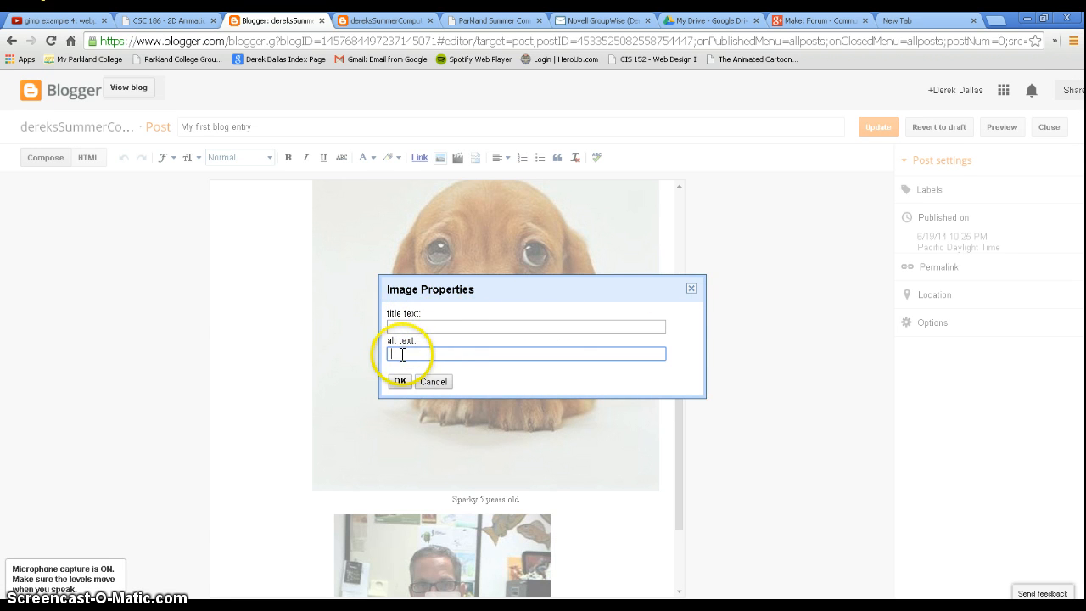
click(402, 381)
click(266, 446)
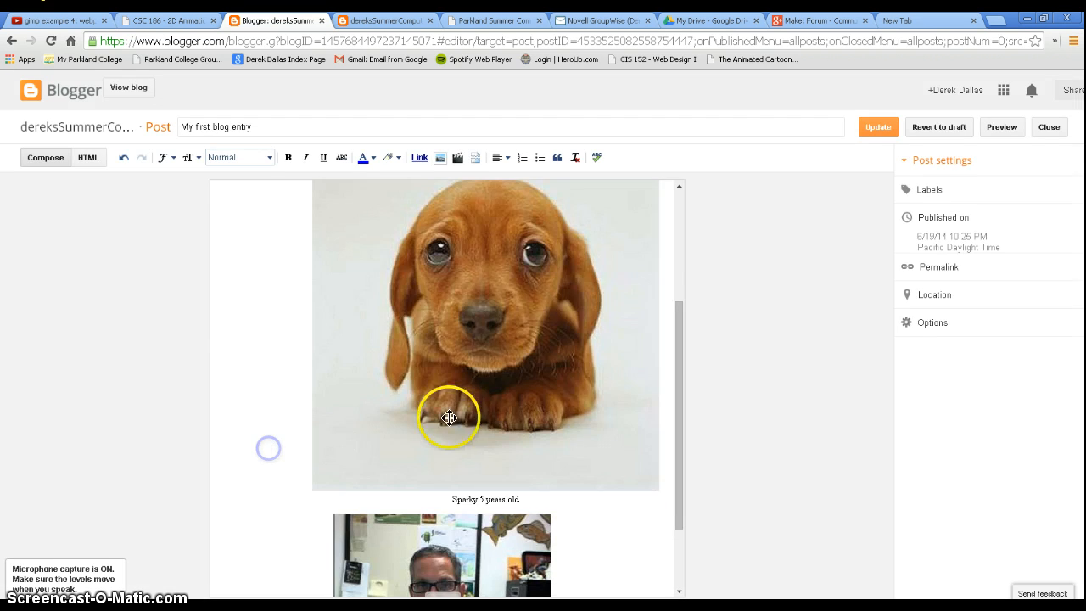
Publish the changes to the post and open the live blog, closing the outdated blog tab.
scroll(509, 415, up, 1)
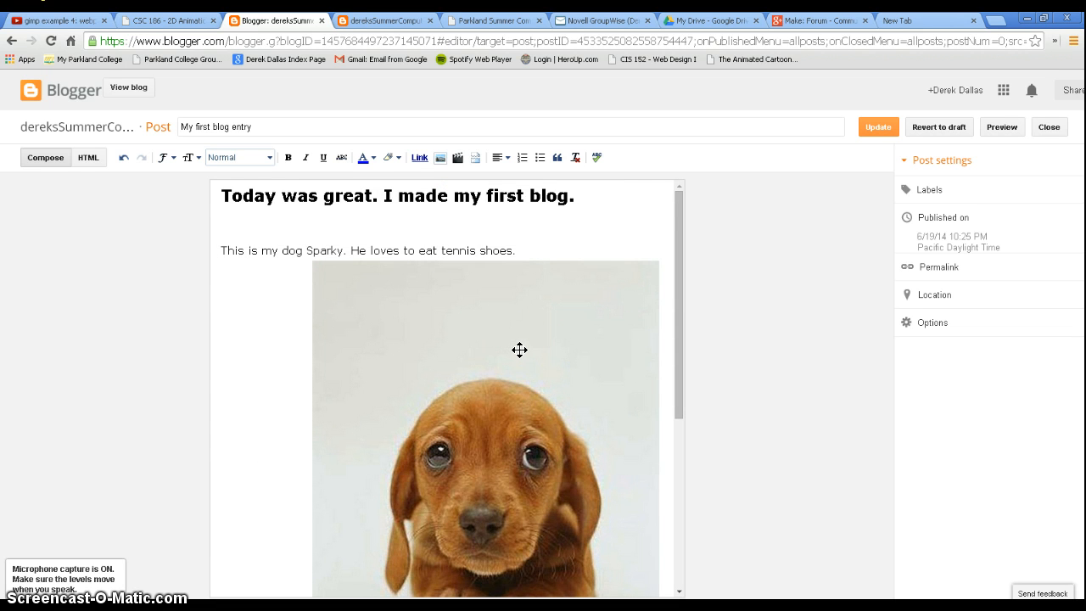
click(882, 115)
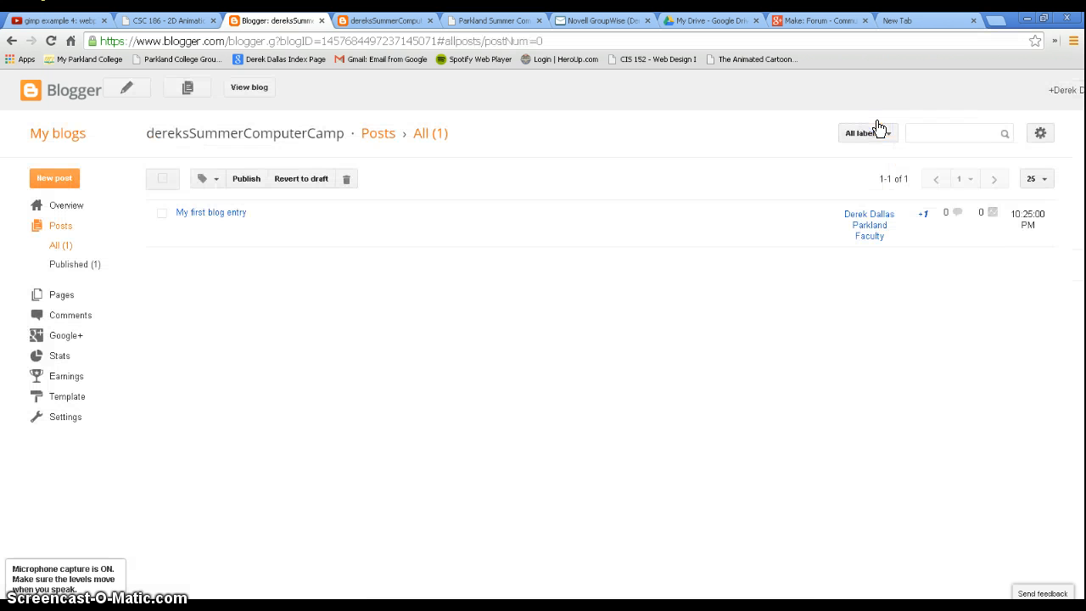
click(246, 87)
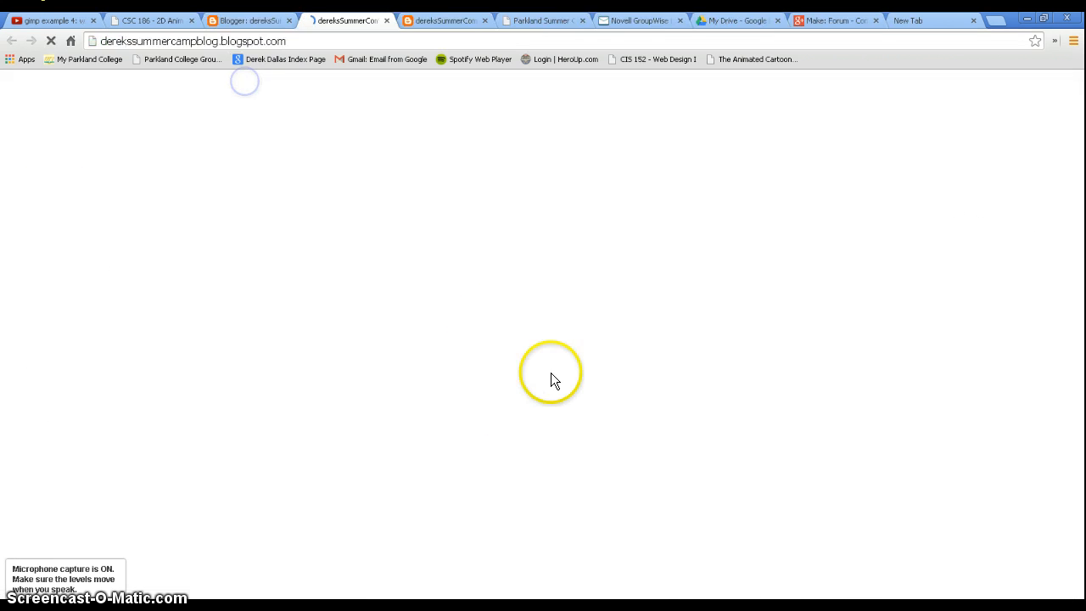
click(484, 20)
click(345, 21)
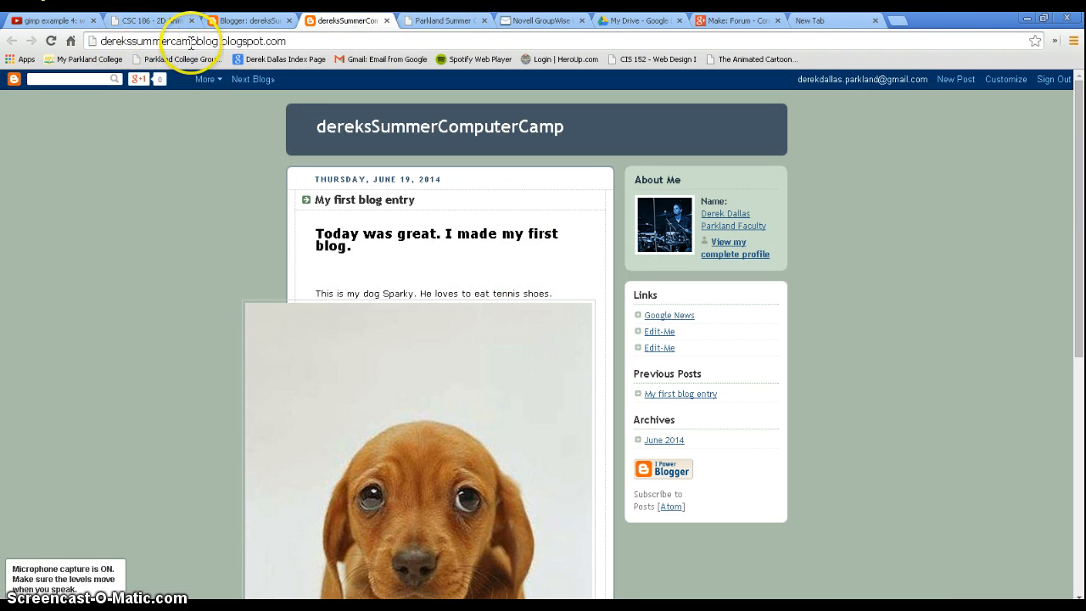
Examine the live blog's address, enlarged puppy picture, caption and video, view the picture on its own, and return to the blog.
drag(295, 39, 90, 39)
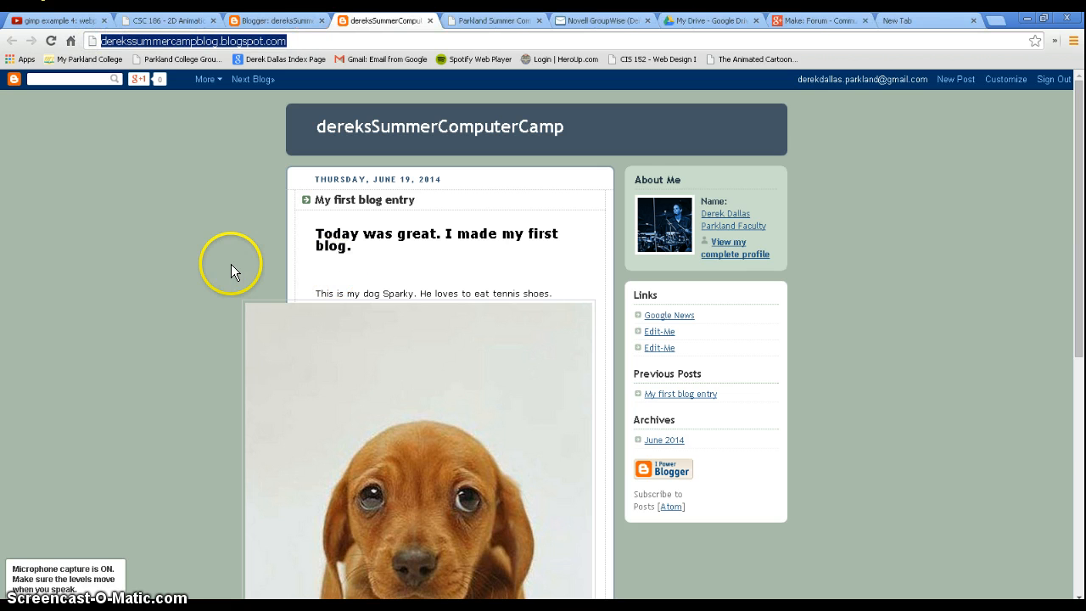
scroll(191, 381, down, 2)
scroll(176, 379, down, 2)
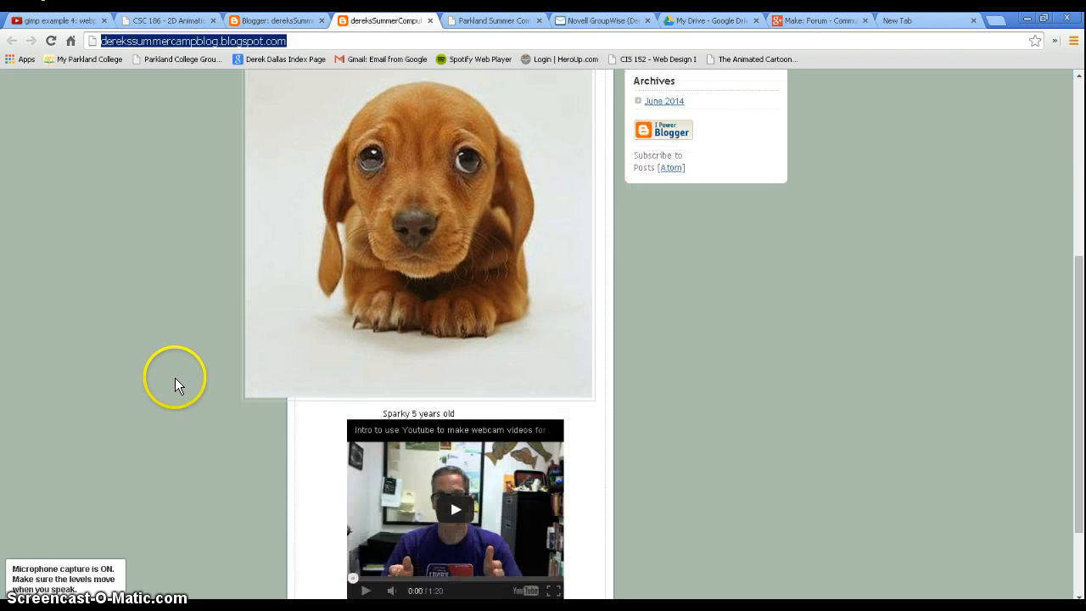
scroll(182, 368, down, 1)
scroll(183, 374, up, 2)
scroll(183, 374, up, 1)
click(262, 317)
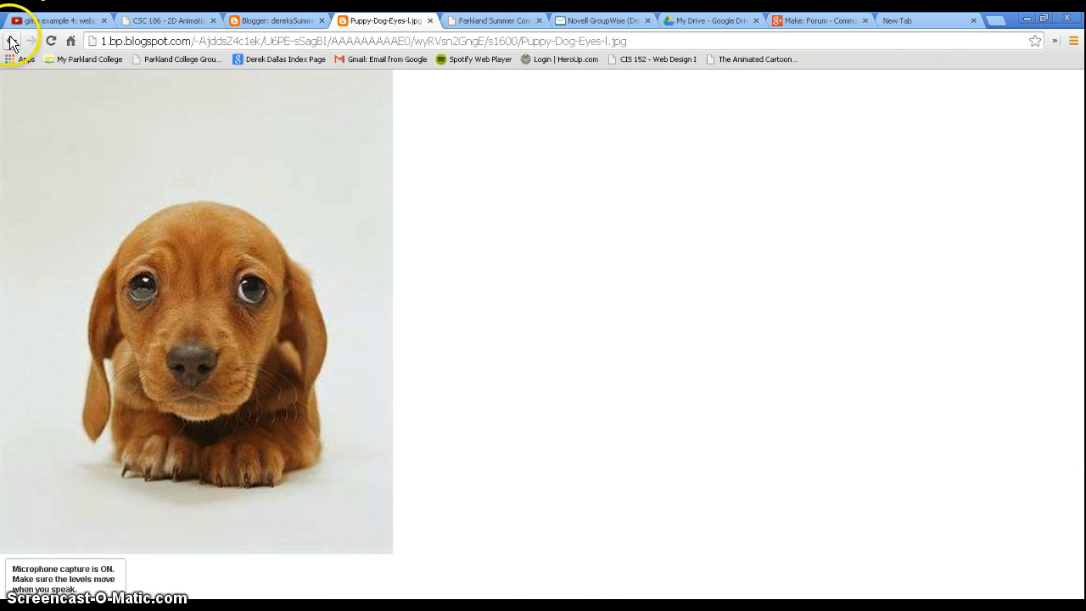
click(12, 40)
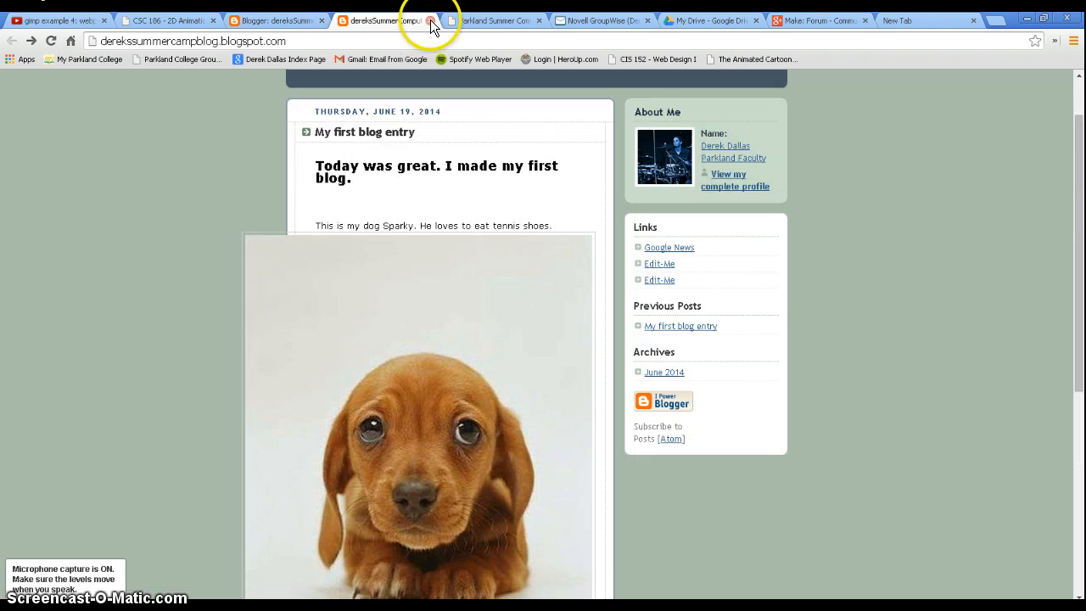
Reopen "My first blog entry" for editing, resize the puppy picture to Medium, and update the post.
click(430, 21)
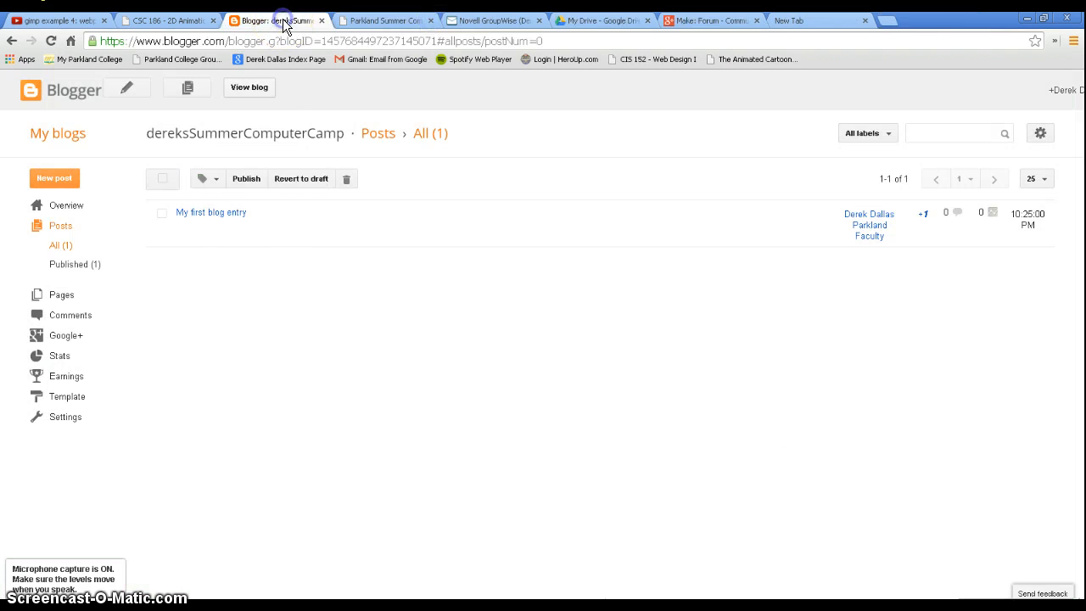
click(180, 213)
click(441, 296)
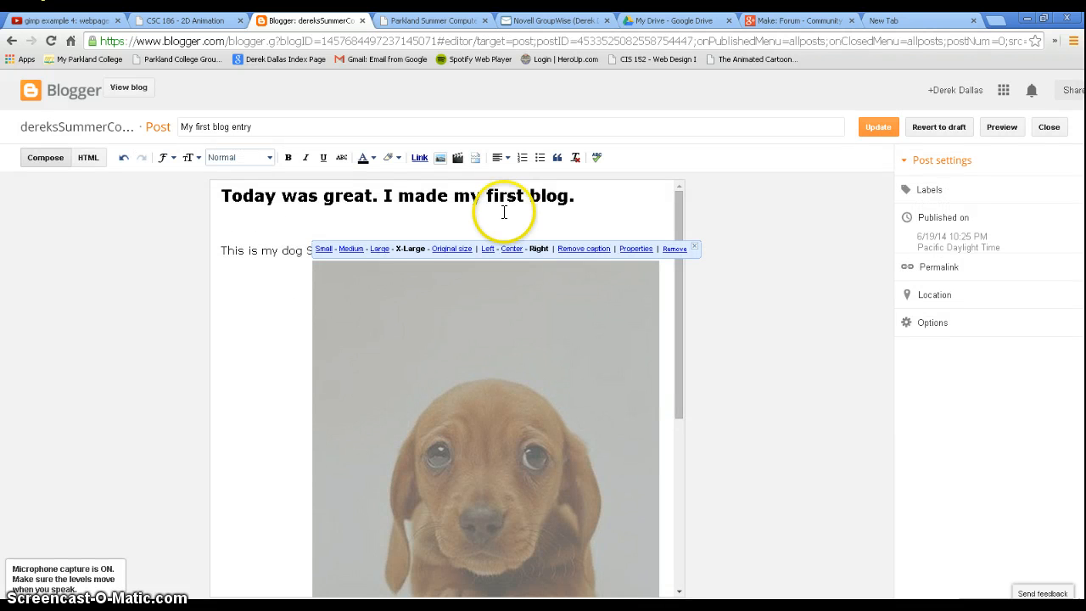
click(350, 249)
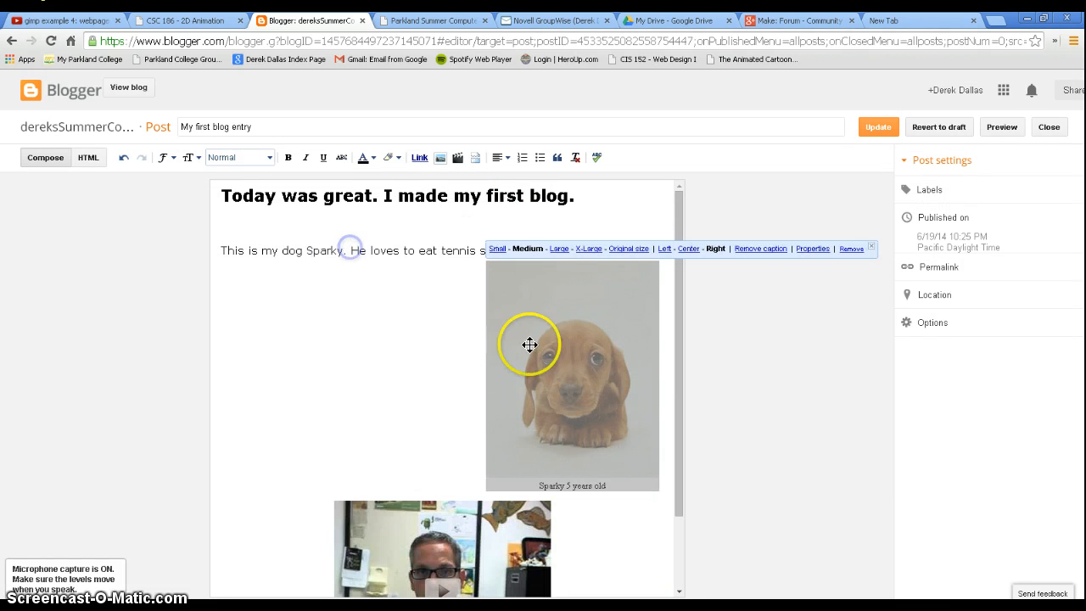
click(422, 406)
click(878, 126)
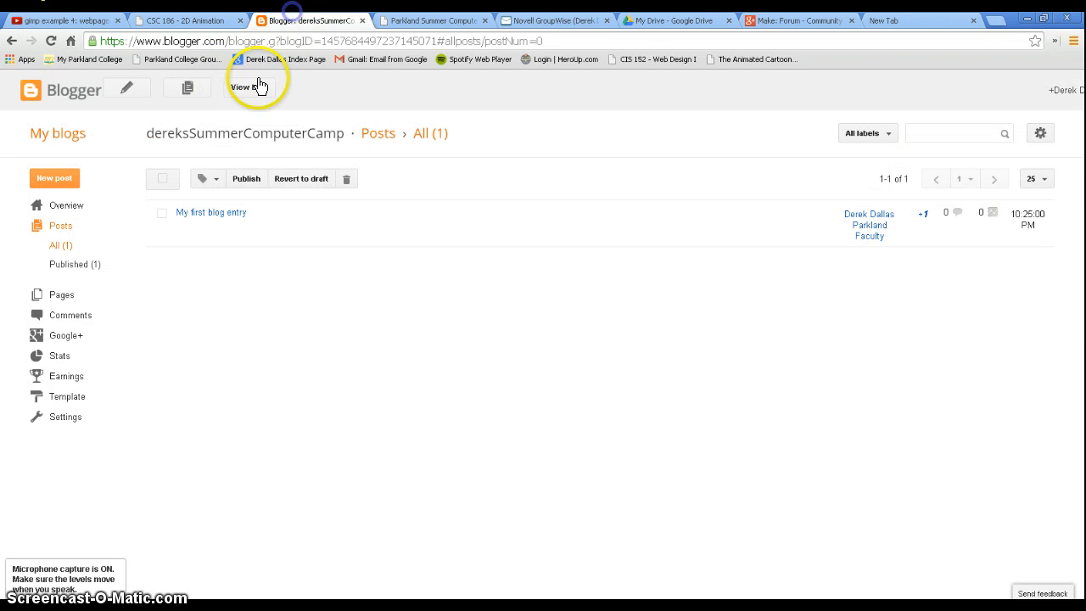
Open the live blog again and examine the post's heading, medium-sized puppy picture, caption and video.
click(255, 84)
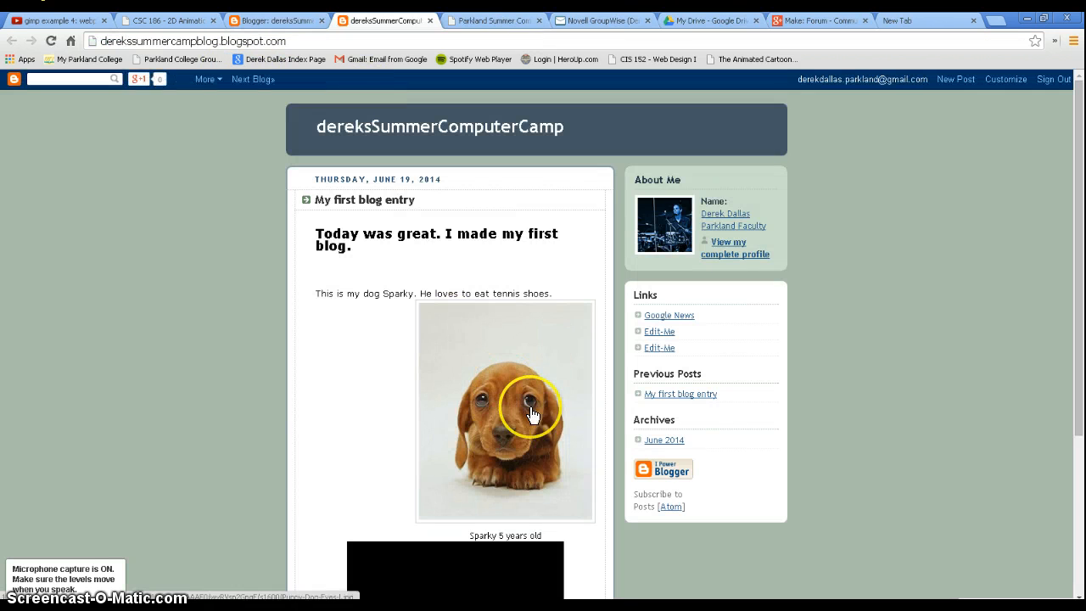
scroll(518, 403, down, 3)
scroll(526, 403, up, 3)
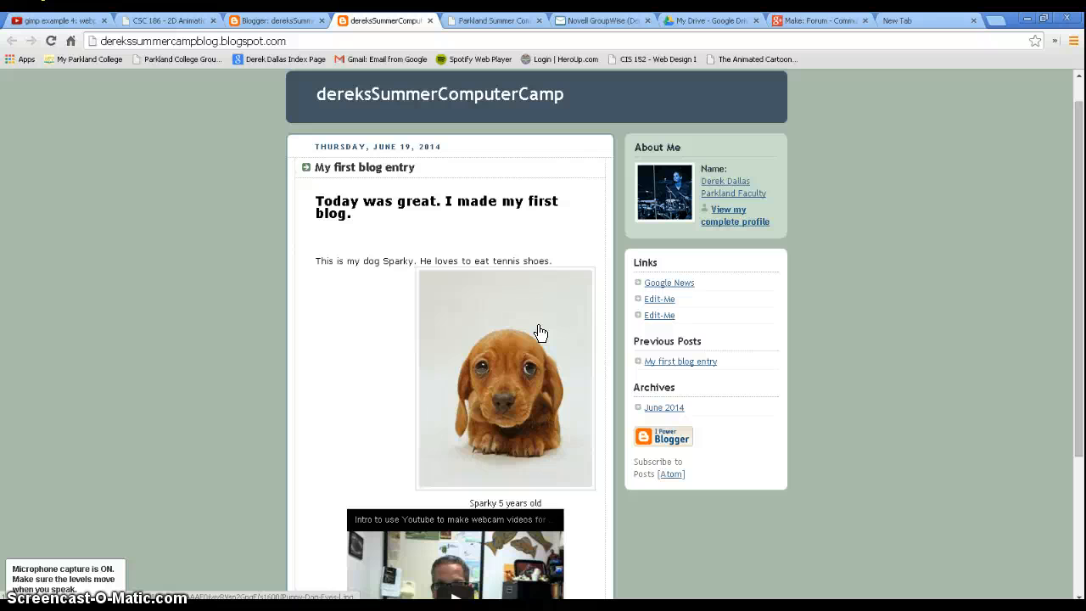
click(498, 380)
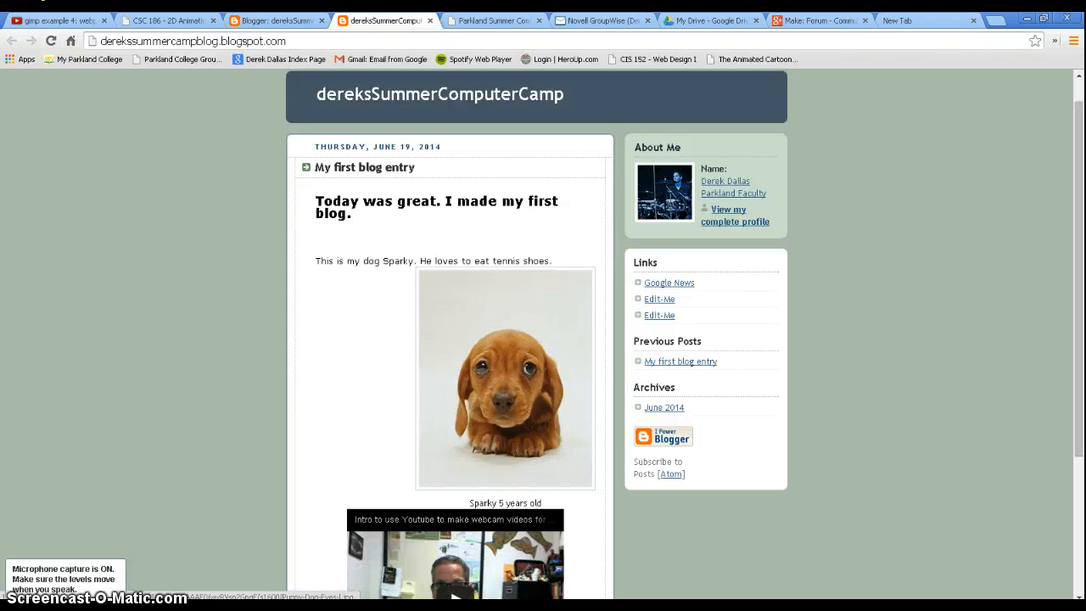